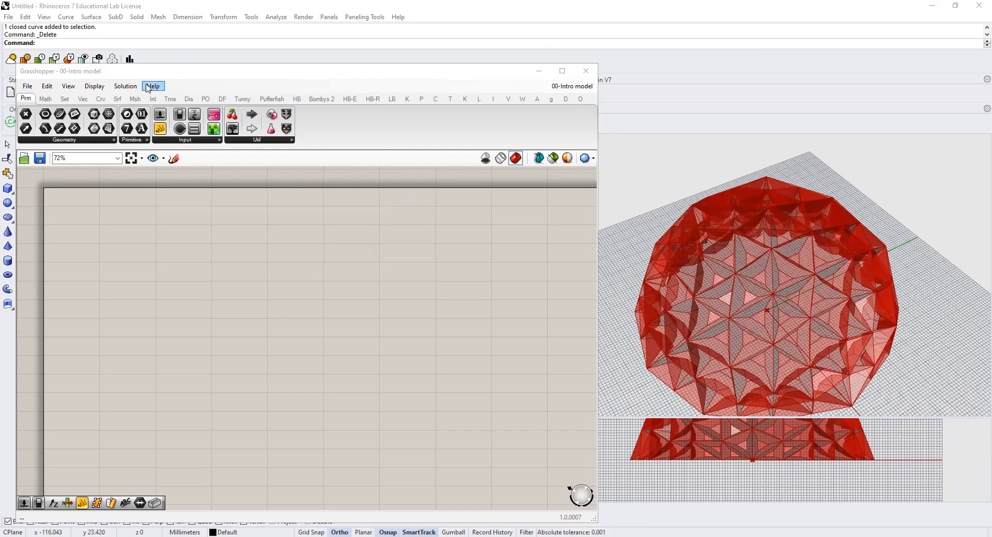
- Close the Grasshopper editor and launch it again, keeping its window beside the Rhino viewports
click(589, 72)
click(459, 91)
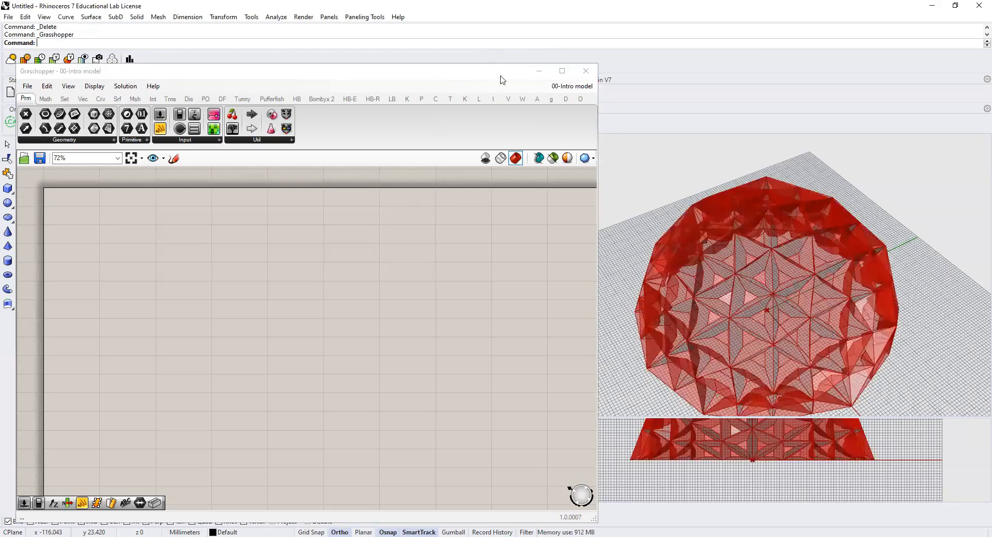
drag(500, 77, 501, 144)
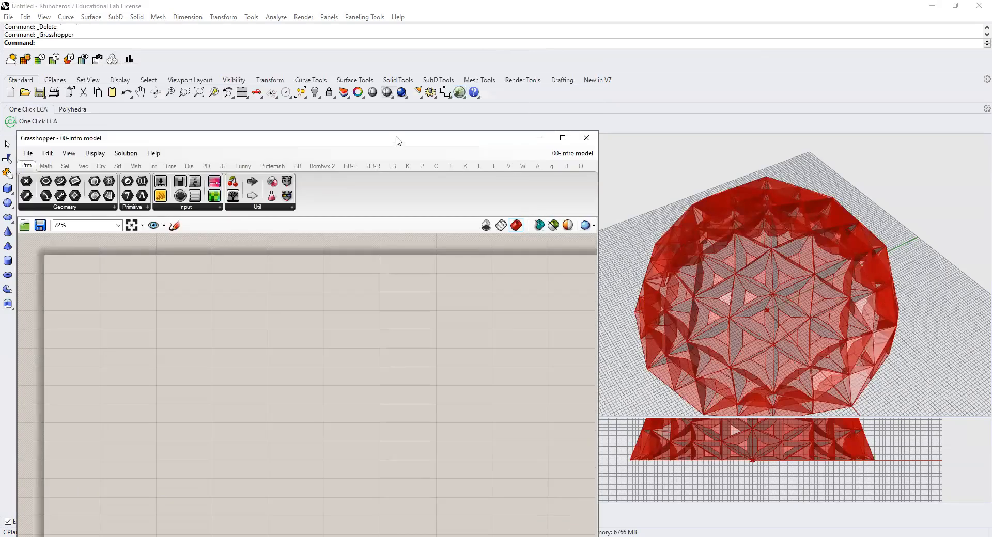
drag(398, 140, 395, 72)
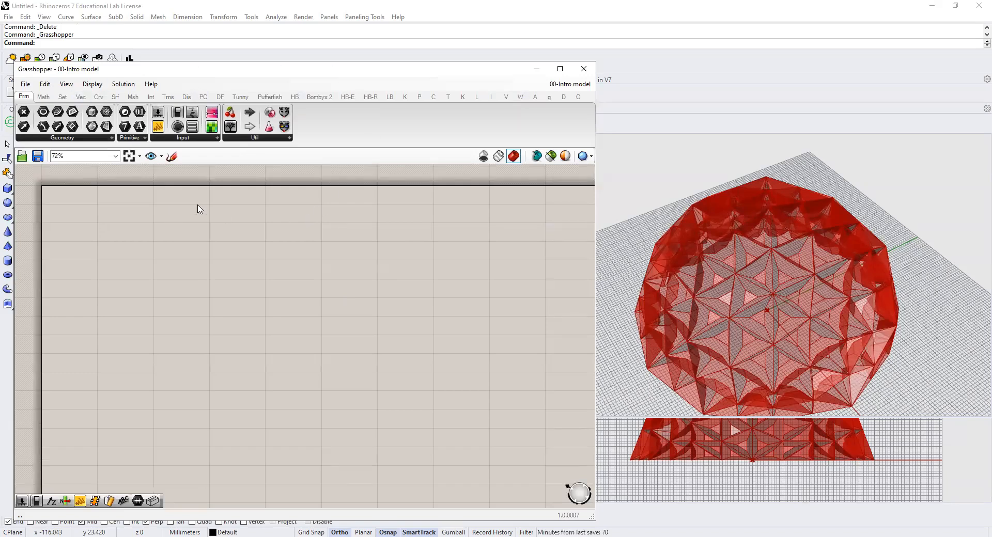
- Examine the component categories such as Params, Maths, Sets, Vector, Curve and Surface, and the plug-in categories such as Karamba3D
mouse_move(80, 103)
mouse_move(403, 99)
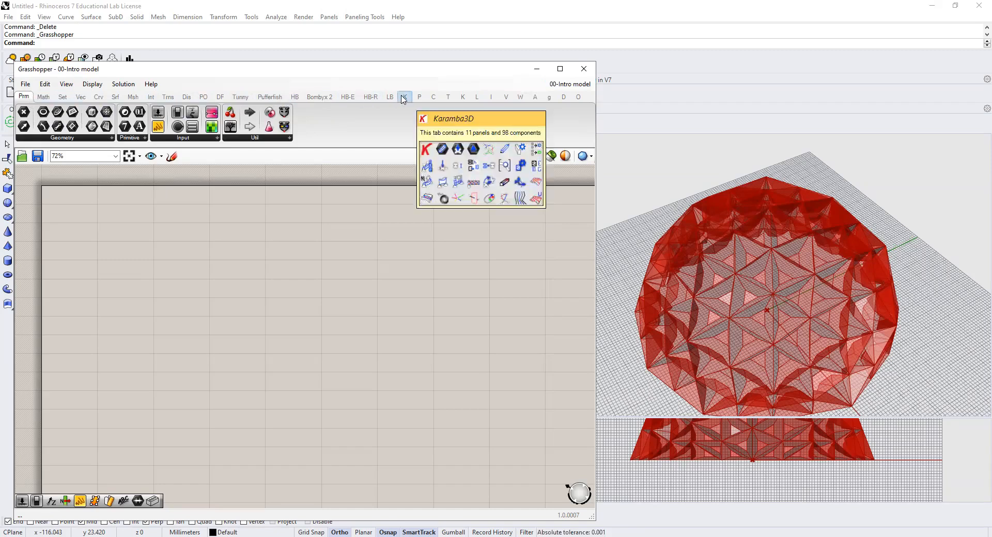
click(62, 97)
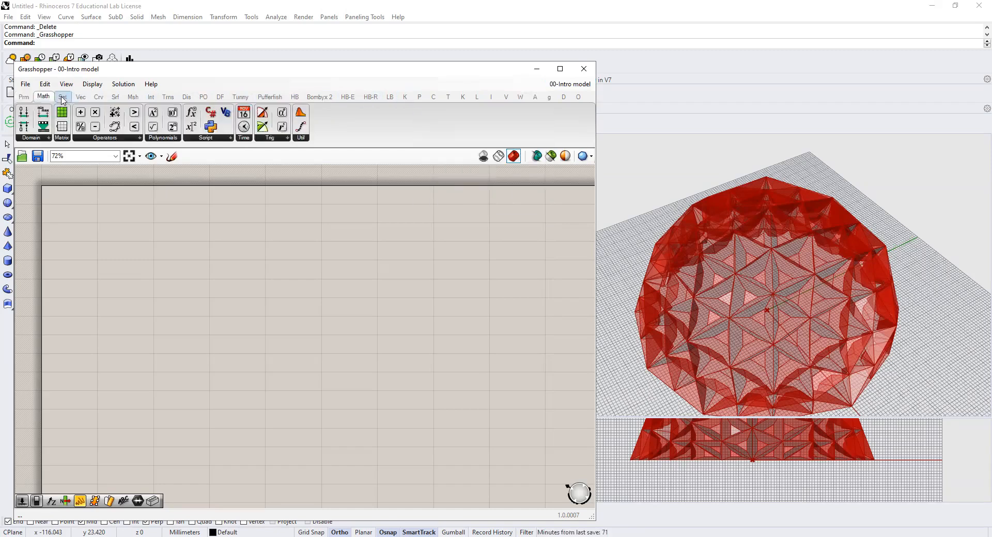
click(80, 97)
click(99, 97)
click(115, 98)
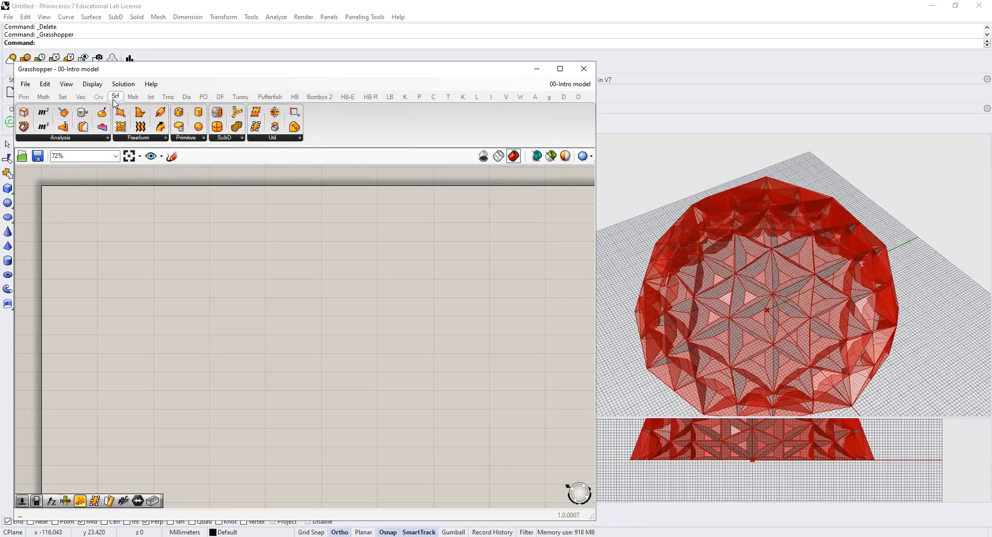
click(23, 98)
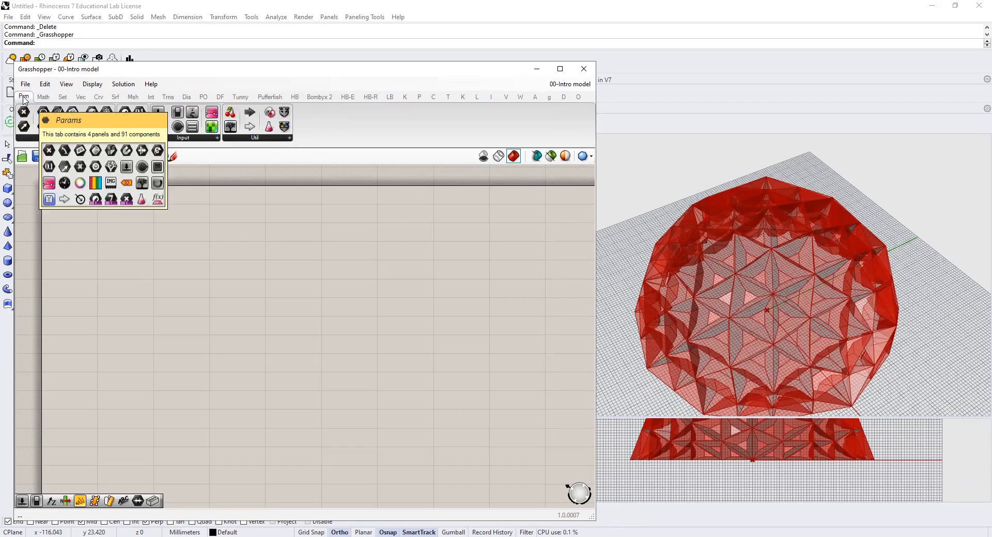
click(46, 98)
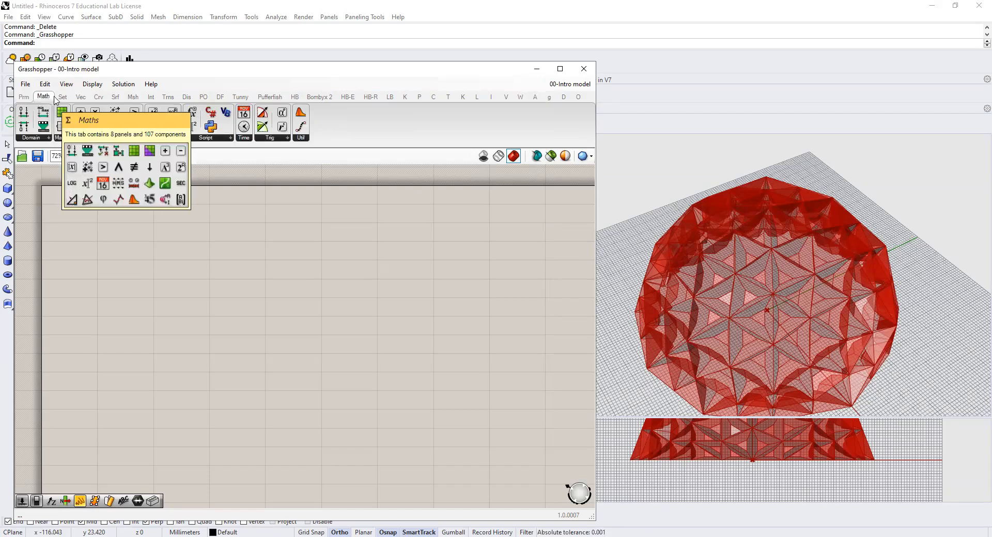
click(63, 98)
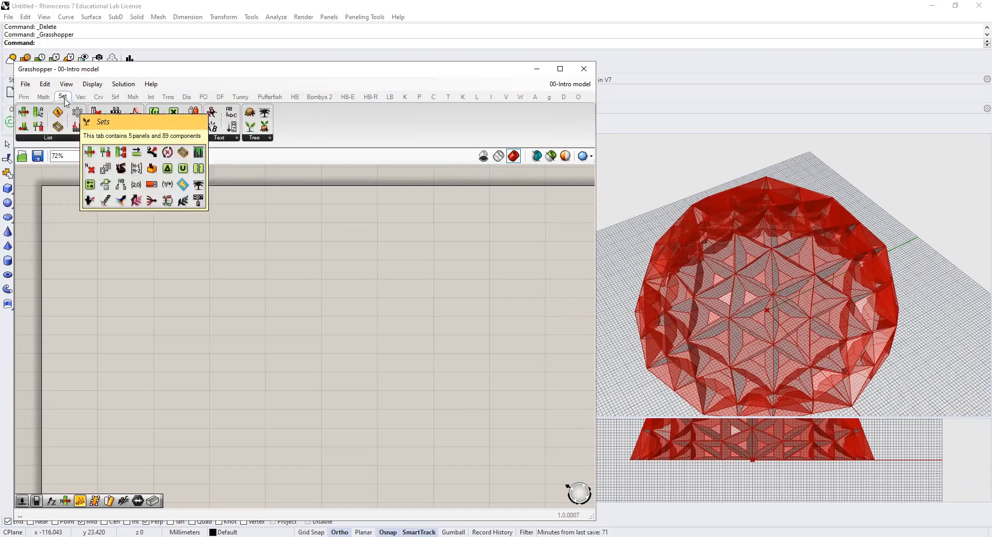
click(80, 98)
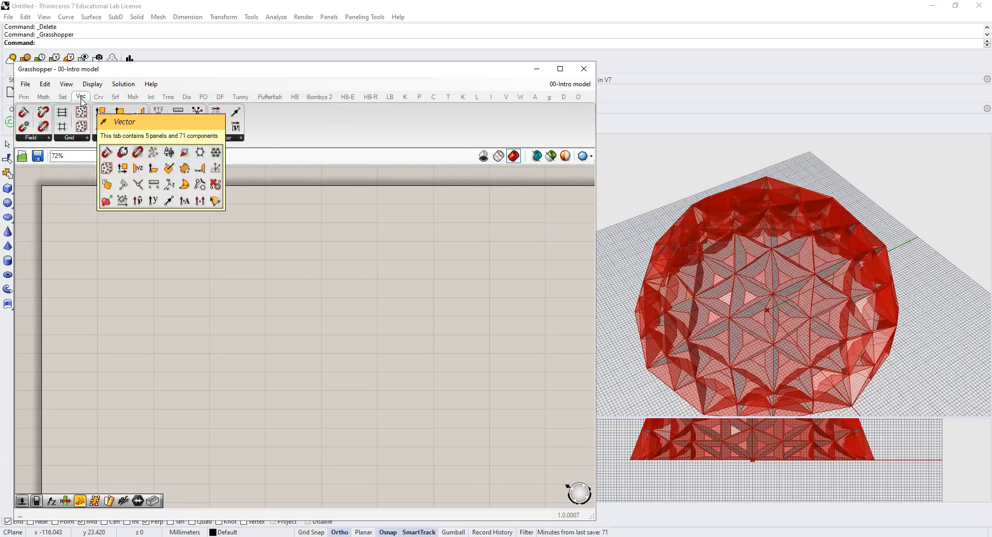
mouse_move(98, 101)
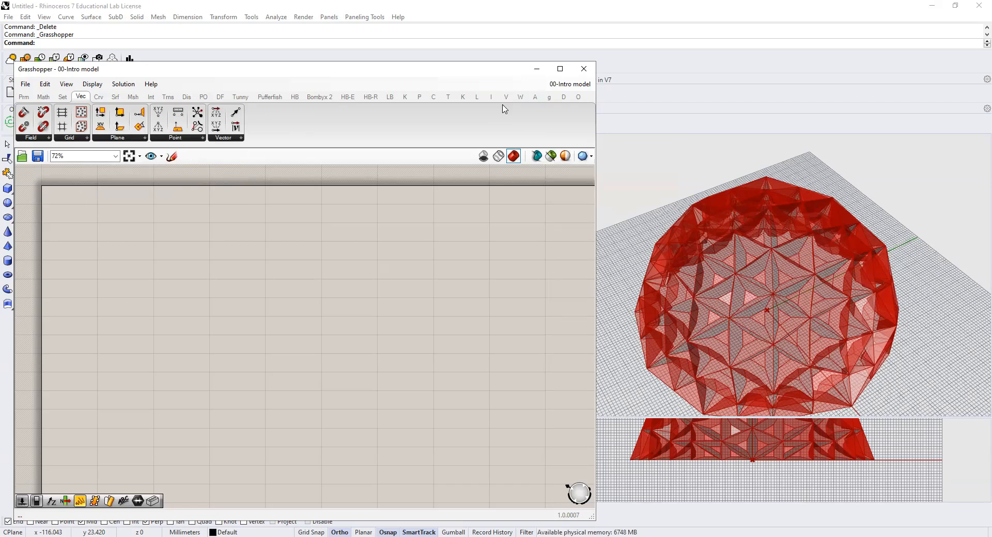
mouse_move(405, 102)
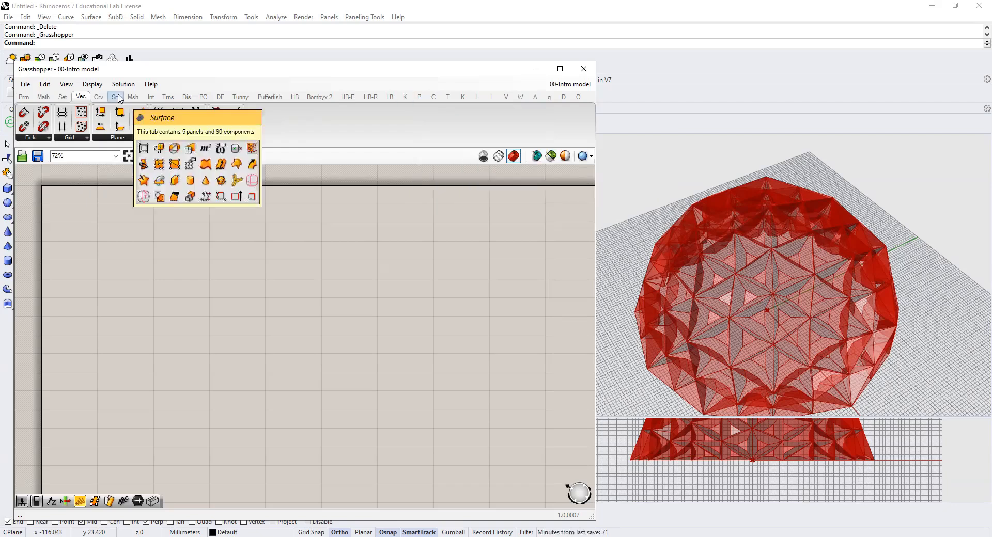
click(25, 98)
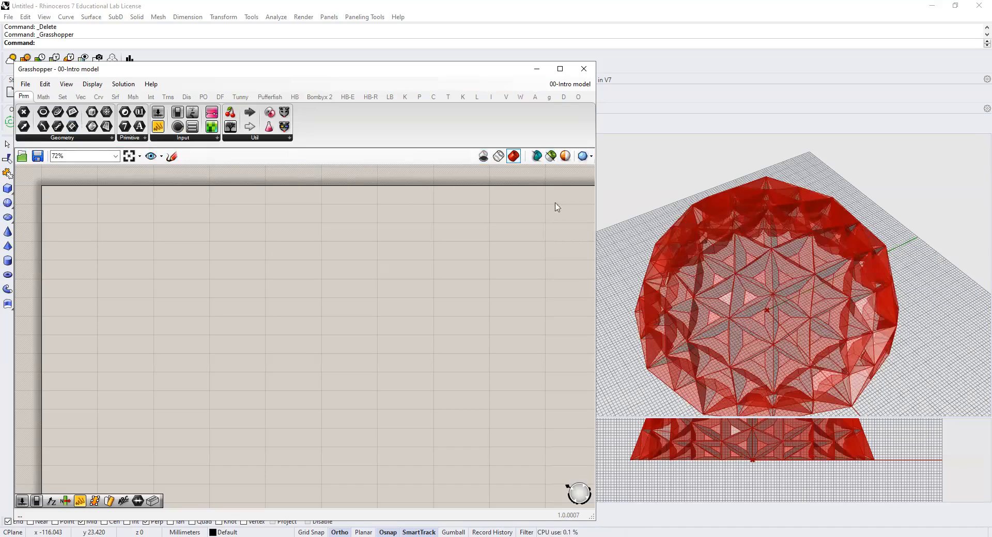
- Look over the extent of the canvas and the geodesic dome definition placed on it
scroll(242, 282, down, 3)
scroll(279, 281, down, 2)
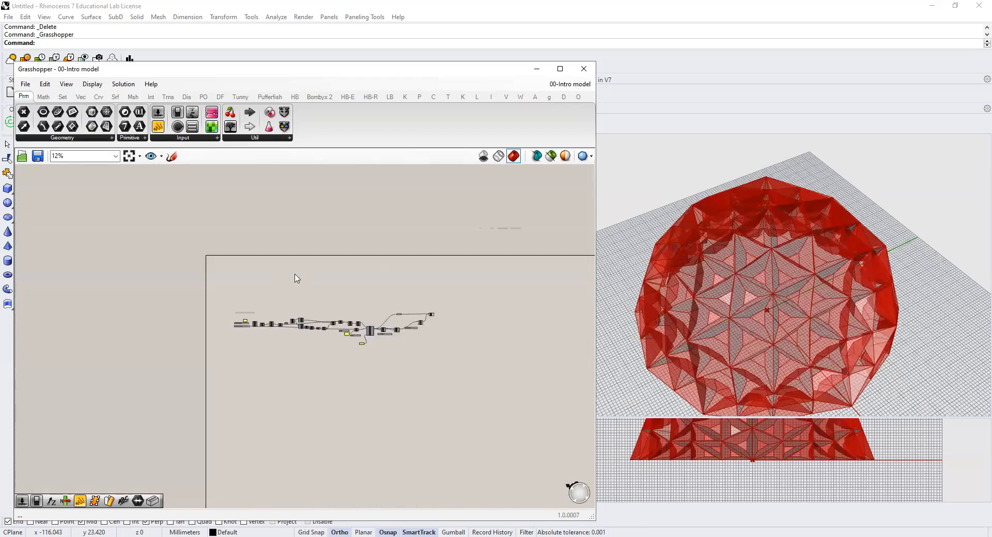
scroll(303, 307, up, 1)
scroll(166, 228, up, 1)
scroll(193, 284, up, 1)
scroll(210, 286, up, 1)
scroll(208, 281, up, 1)
right_click(278, 285)
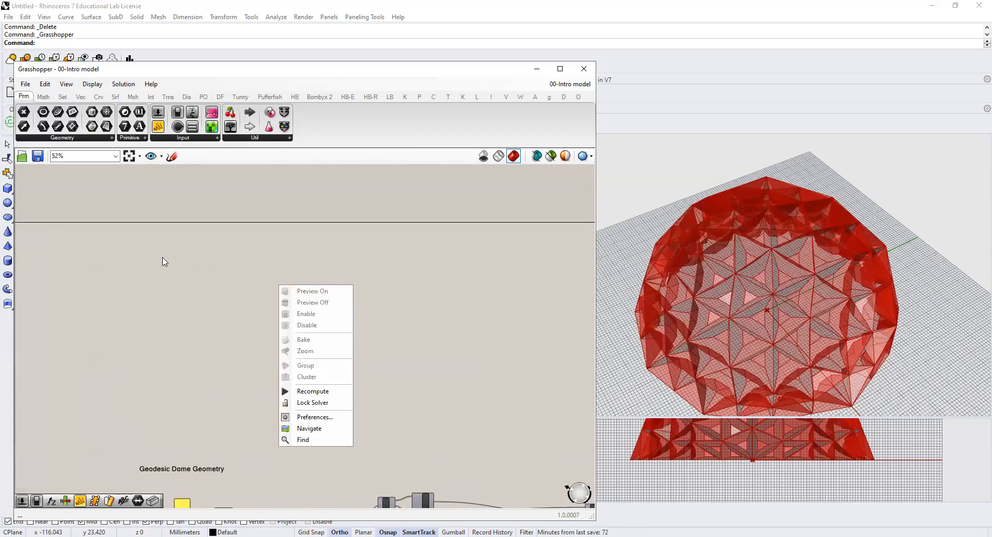
right_drag(162, 258, 251, 260)
scroll(284, 258, up, 2)
drag(224, 291, 226, 253)
right_drag(202, 271, 193, 238)
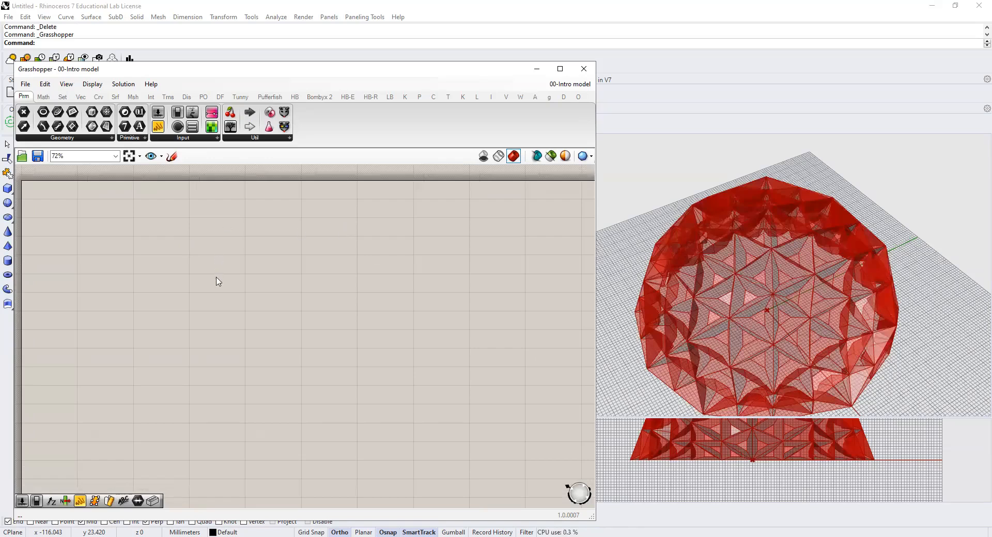
- Close the 00-Intro model and the unnamed document without saving, and dismiss the Grasshopper settings
click(25, 84)
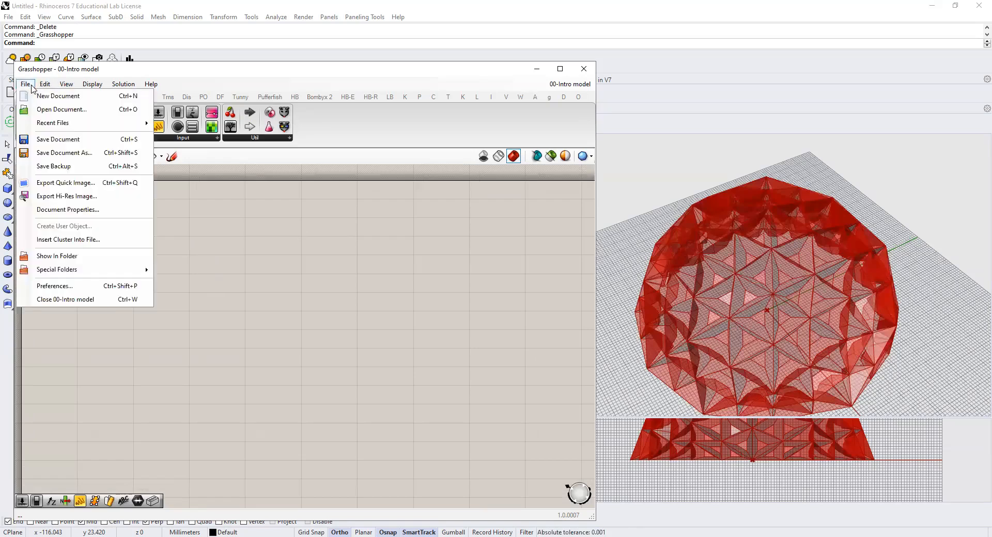
click(57, 299)
click(24, 83)
click(62, 292)
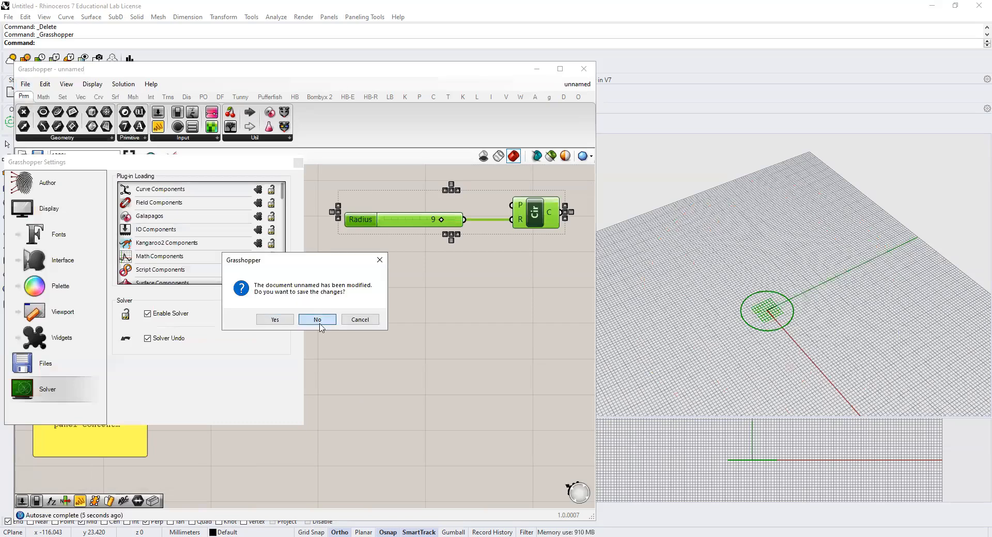
click(320, 323)
click(298, 163)
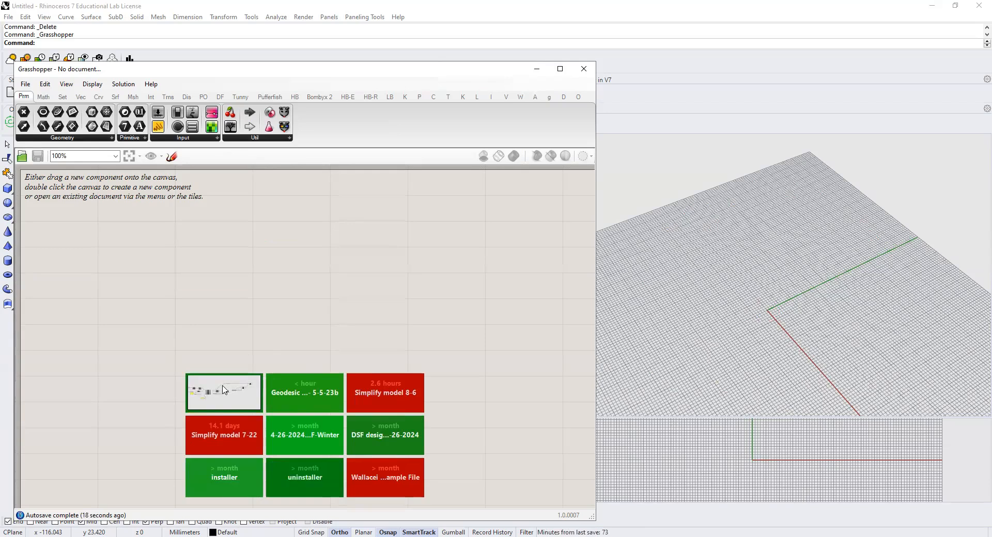
- Reopen the recent 00-Intro model definition and look at the available file commands
click(225, 391)
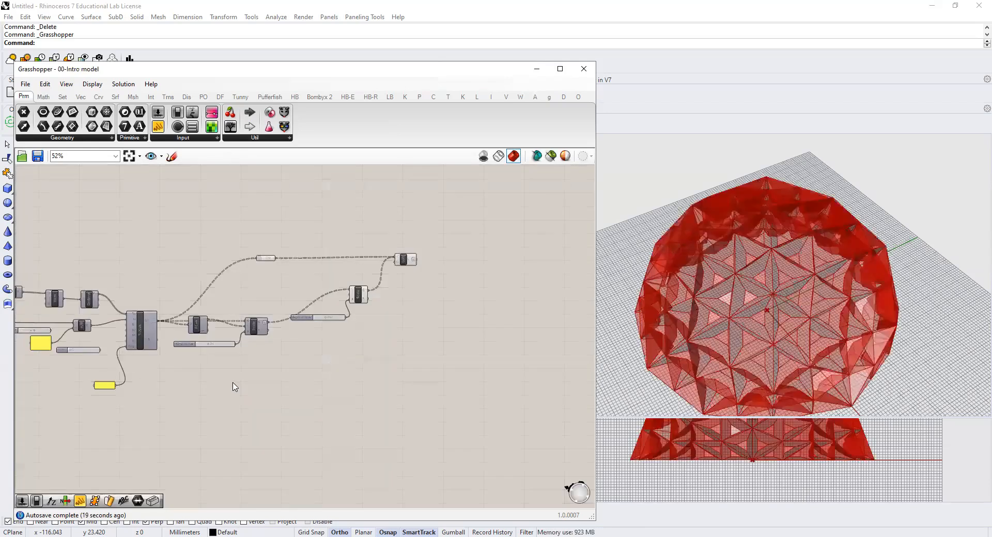
click(26, 84)
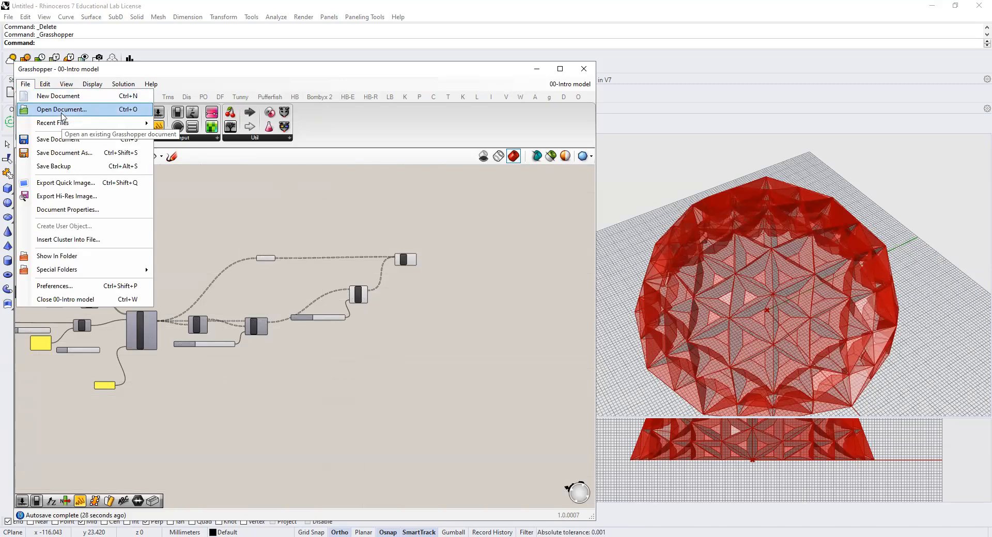
click(207, 204)
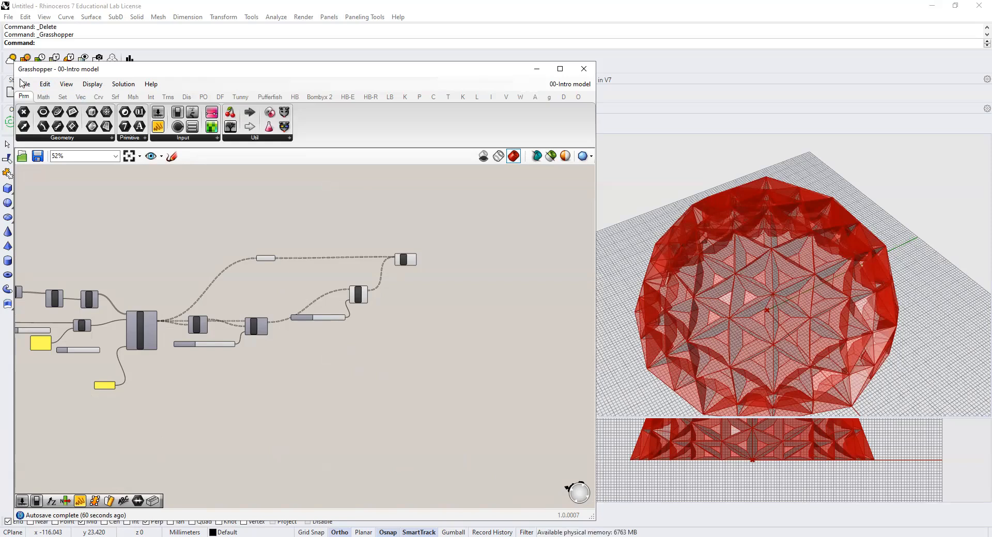
- Open the Grasshopper preferences and examine the Author, Display, Fonts, Interface and Palette settings
click(30, 85)
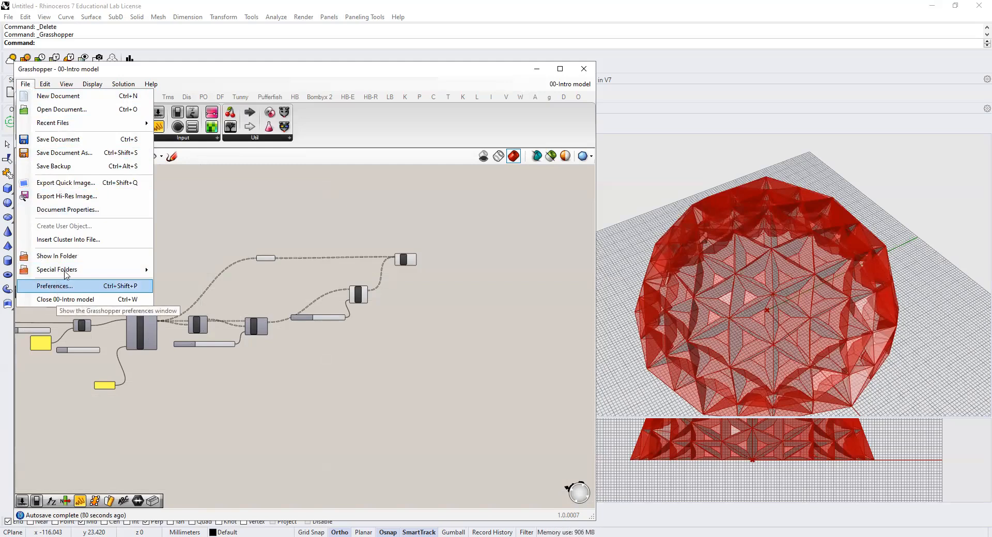
click(58, 288)
drag(70, 159, 104, 167)
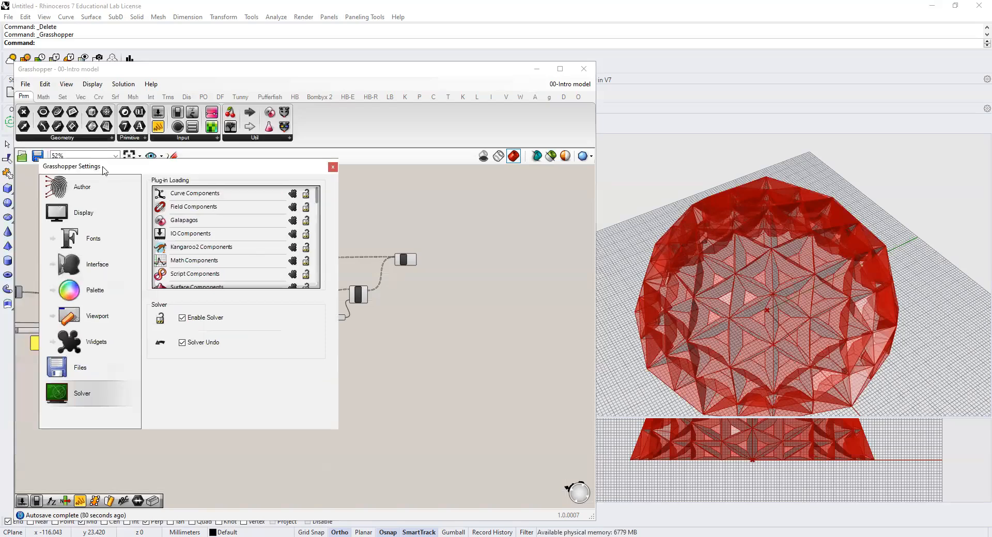
click(96, 189)
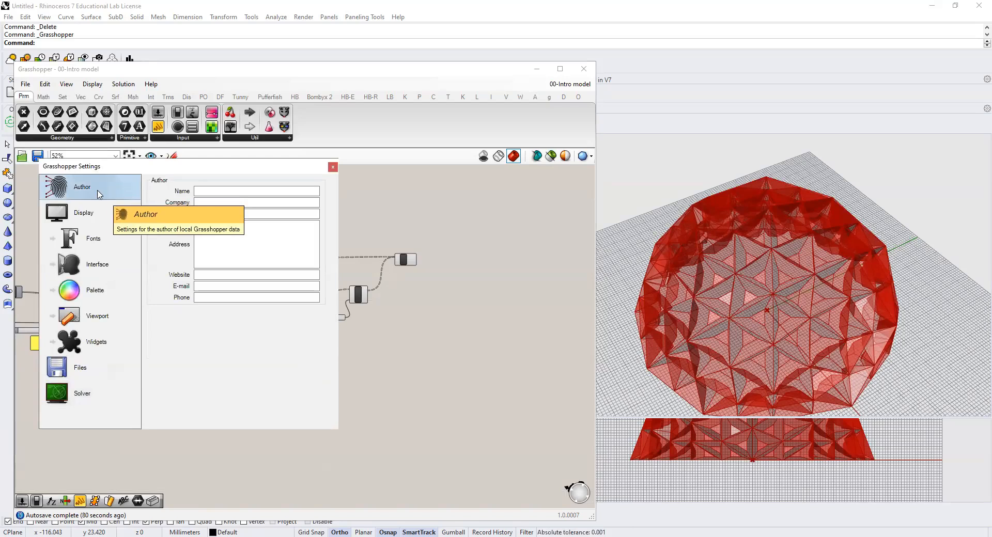
click(85, 216)
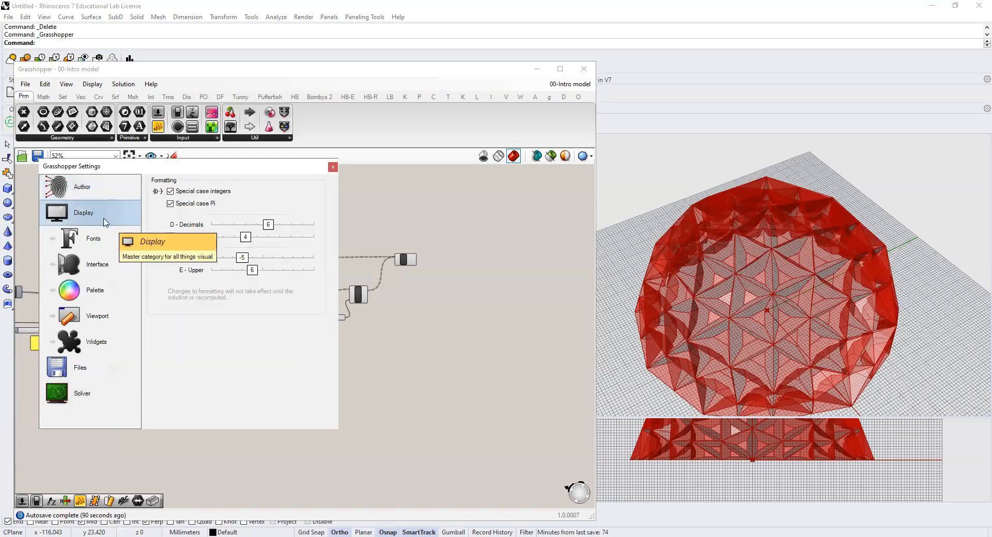
click(92, 250)
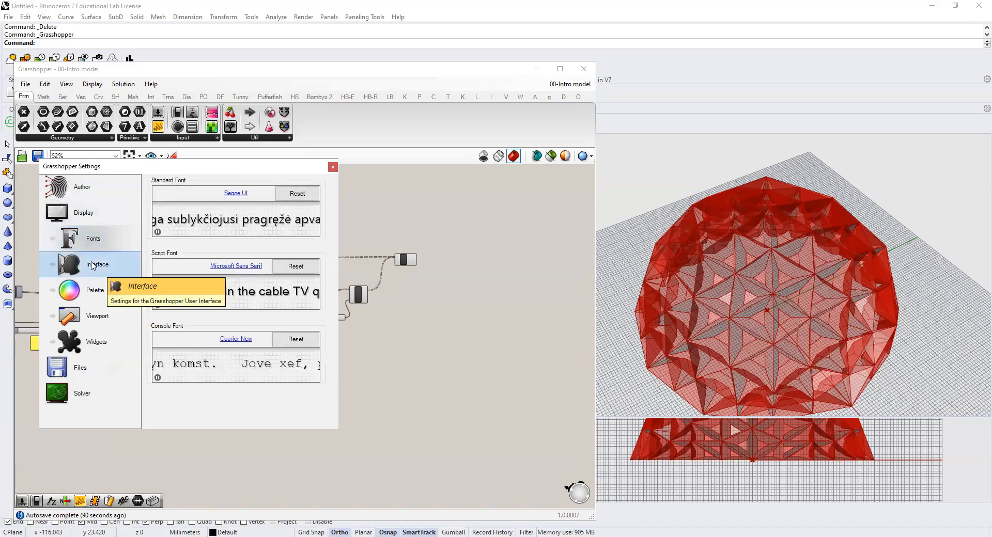
click(93, 265)
click(95, 317)
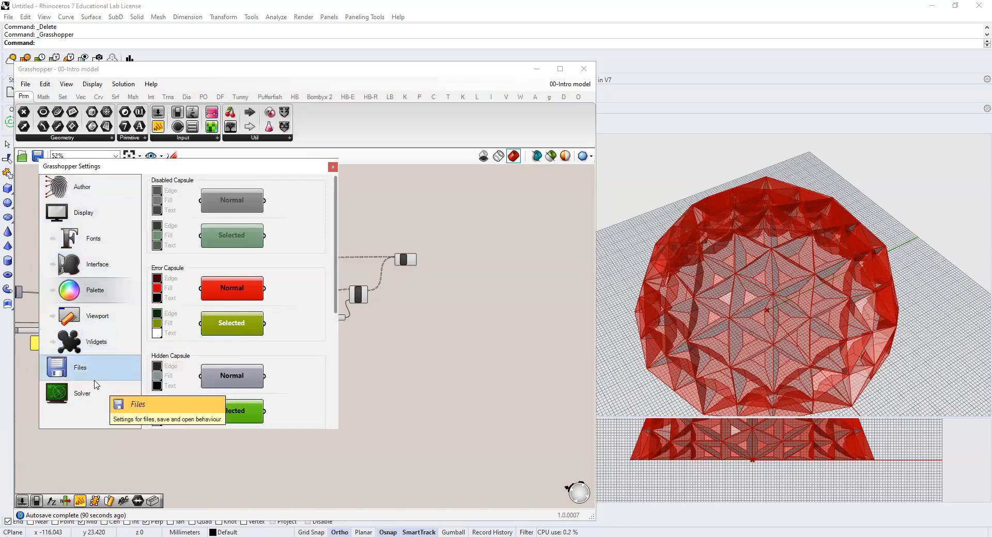
- Examine the AutoSave and recent-file options in the Files preferences, compare them with the recent files list, and close the settings
click(100, 377)
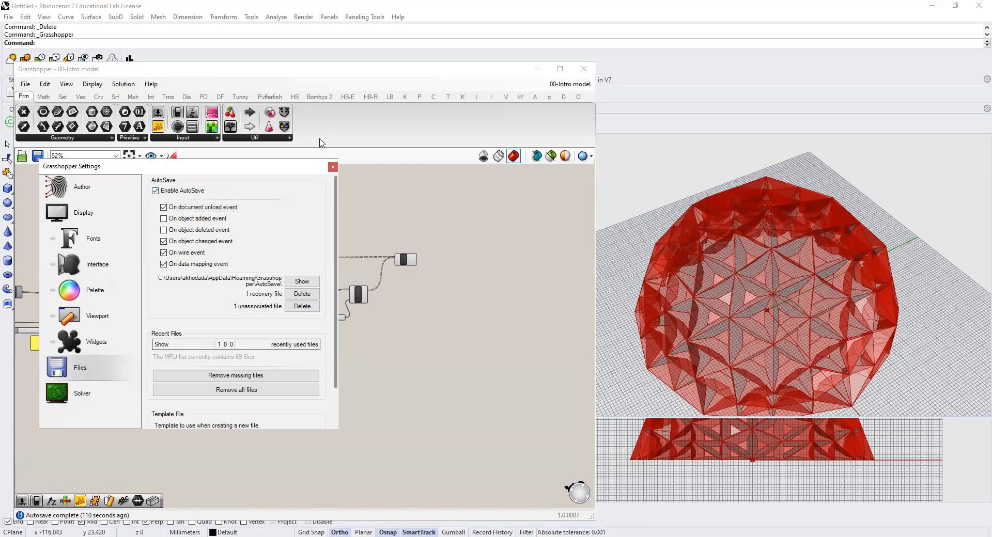
click(25, 85)
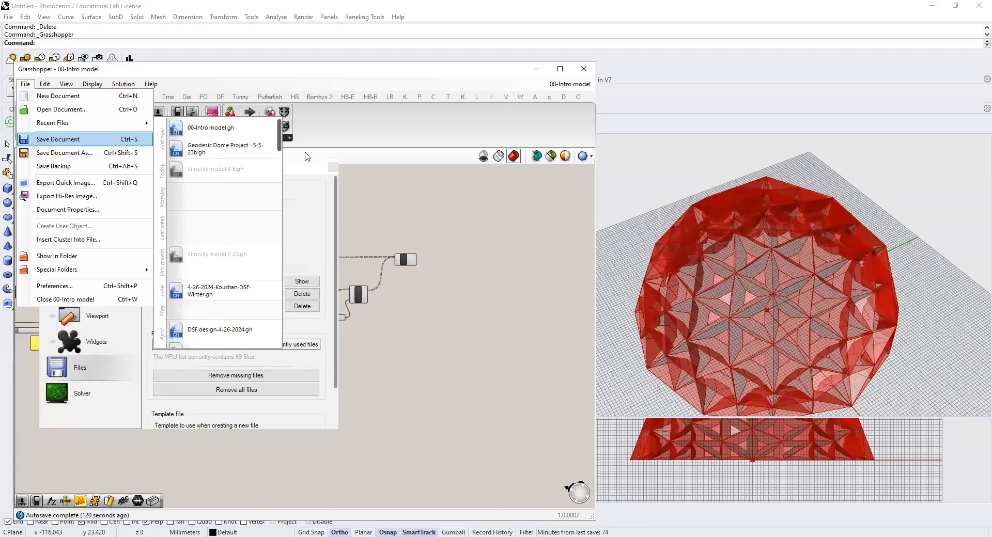
click(189, 196)
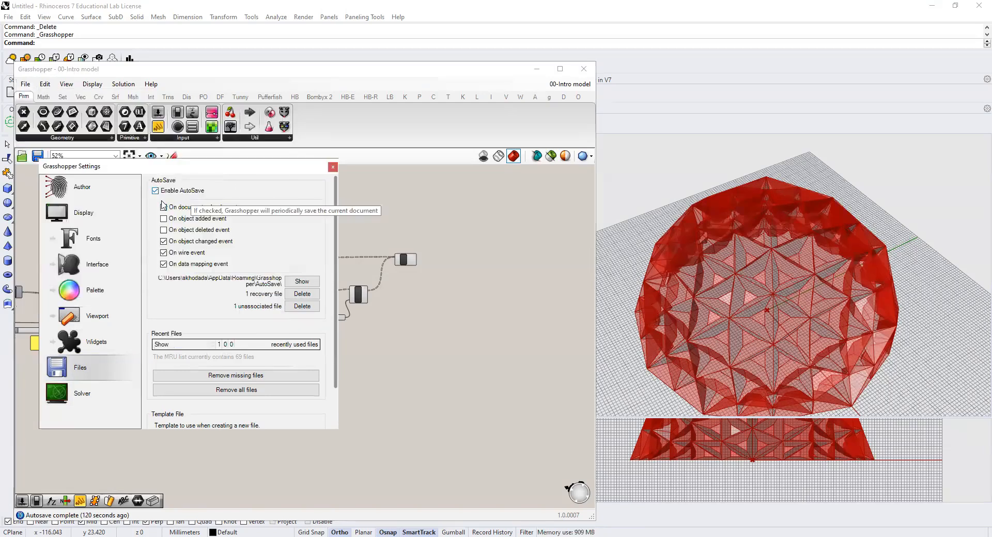
click(163, 208)
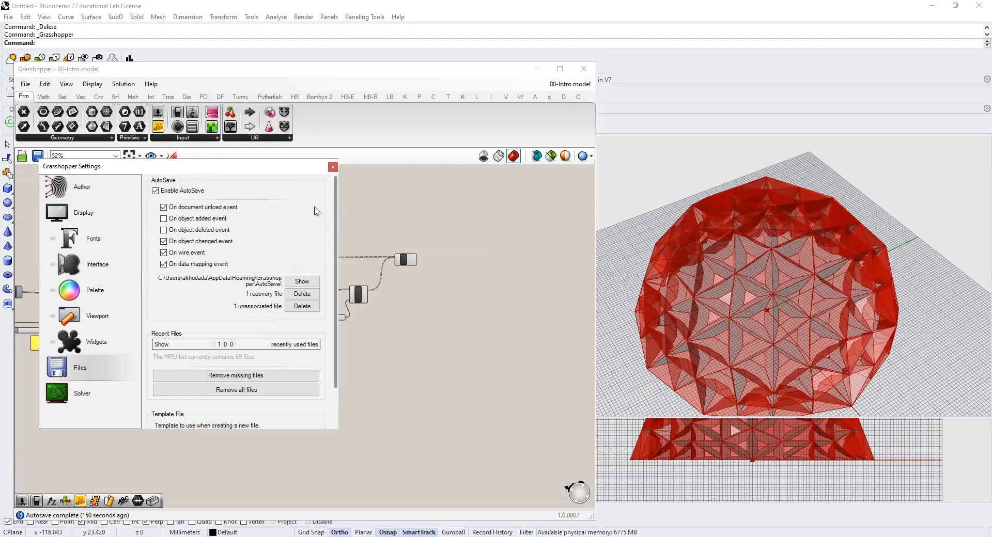
click(333, 168)
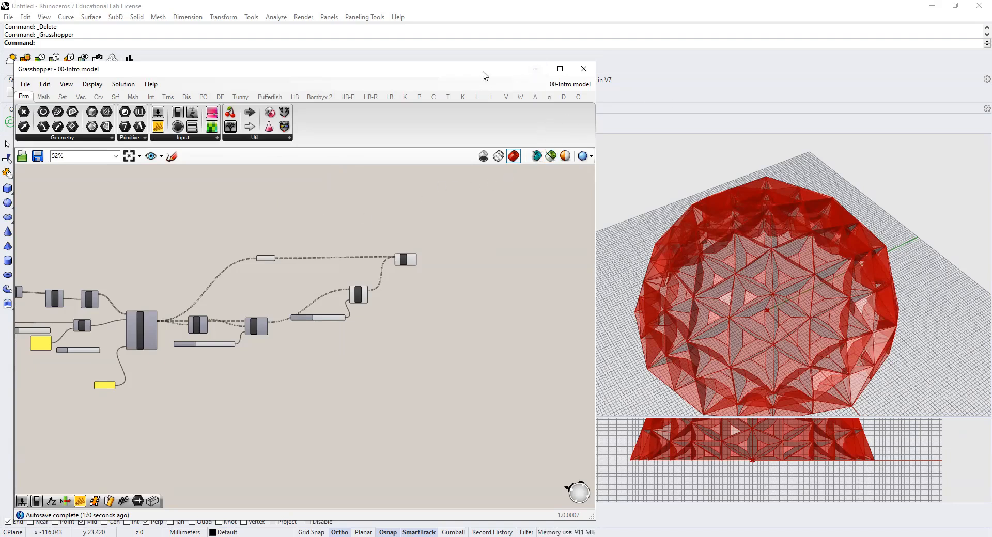
- Check the save location and file type offered for saving the 00-Intro model under another name, and cancel
drag(484, 76, 492, 65)
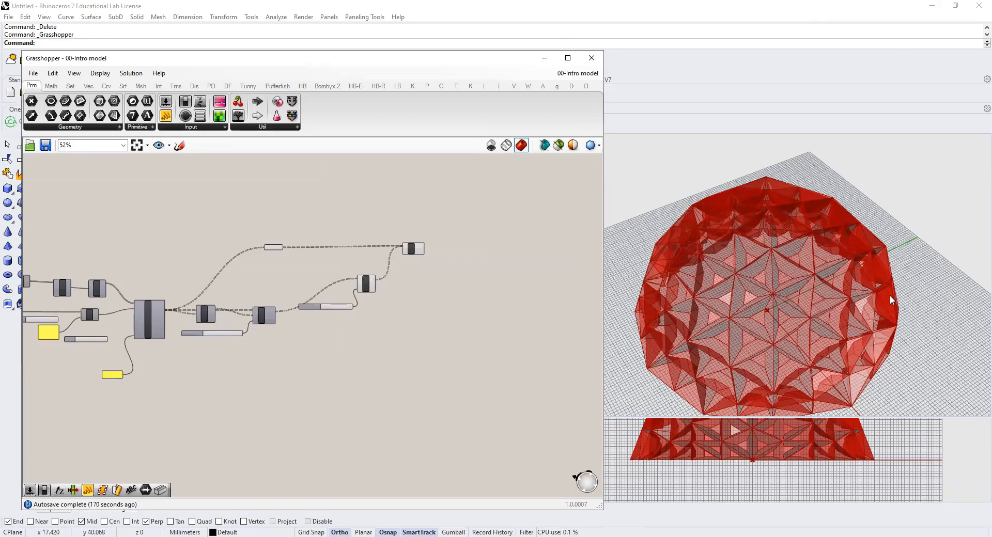
click(33, 74)
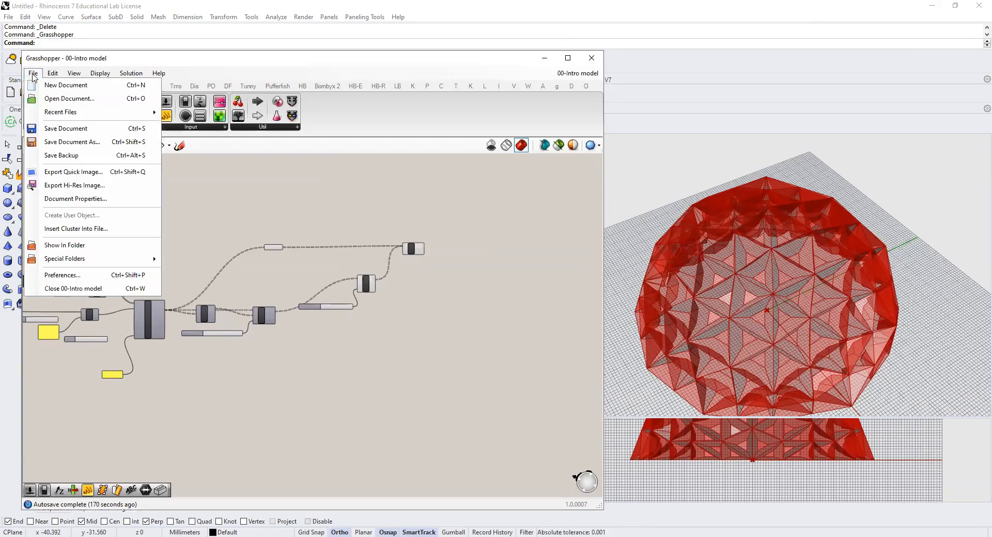
click(52, 142)
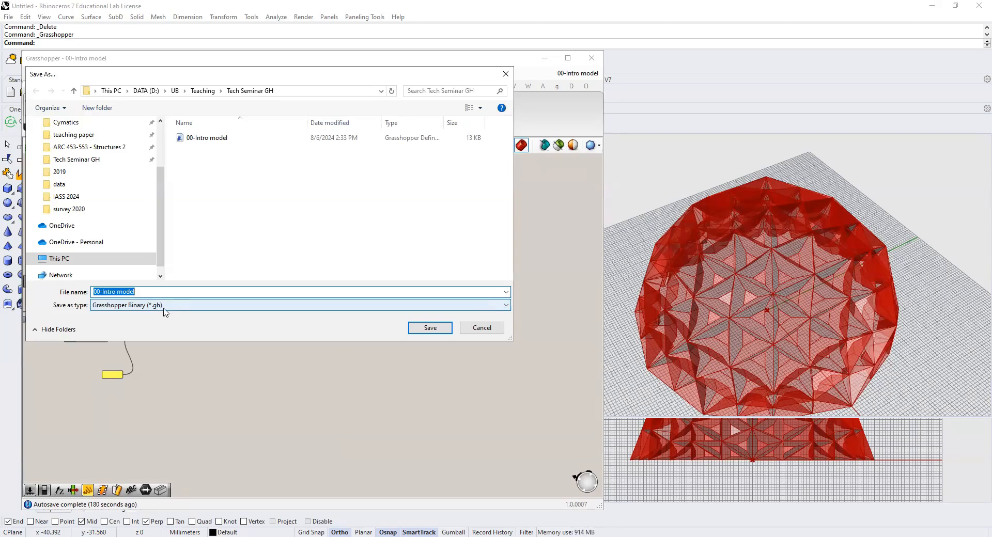
click(487, 333)
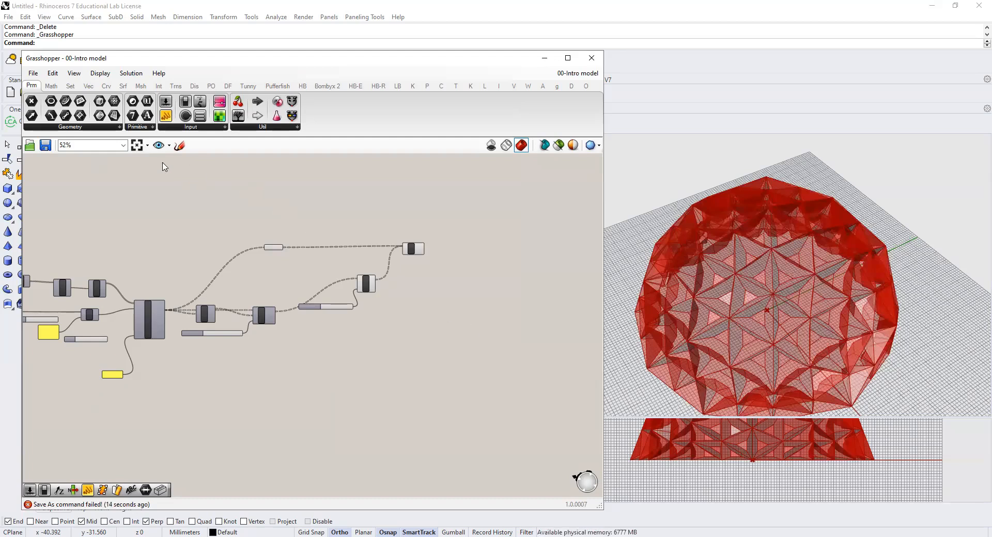
- Place a Brep parameter and an empty panel in the blank canvas area above the Geodesic Dome Geometry definition
scroll(163, 201, down, 3)
right_drag(162, 210, 414, 323)
scroll(112, 225, up, 4)
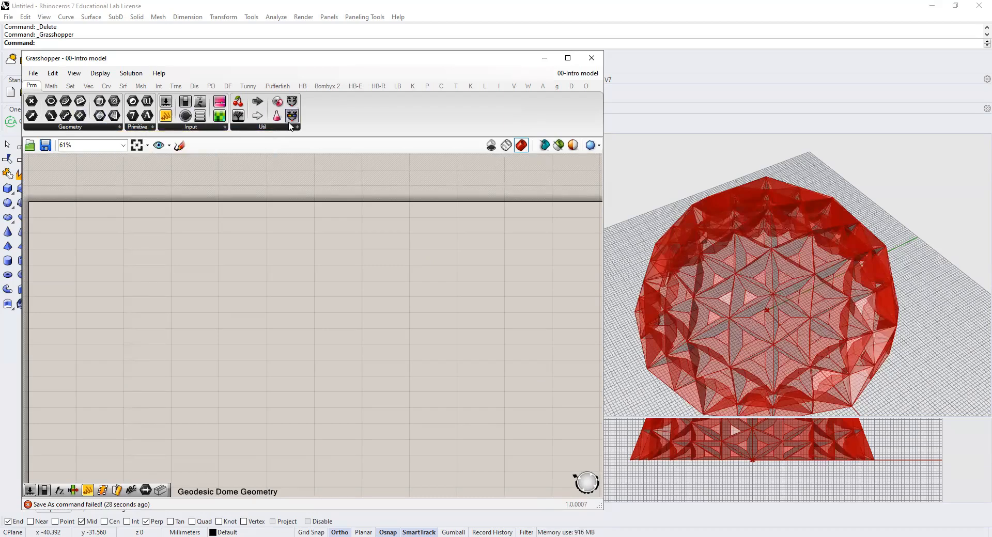
drag(200, 115, 235, 274)
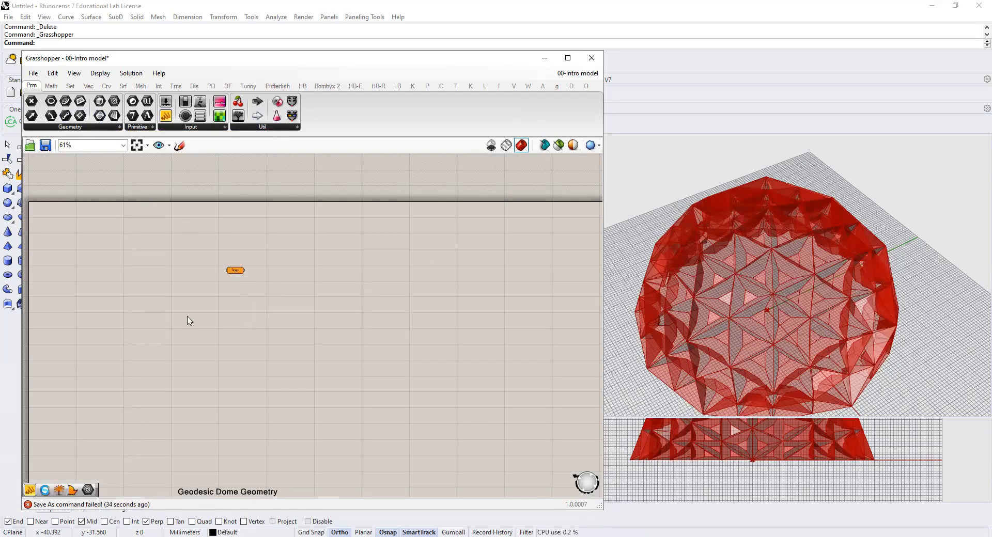
scroll(223, 278, up, 3)
drag(179, 105, 163, 300)
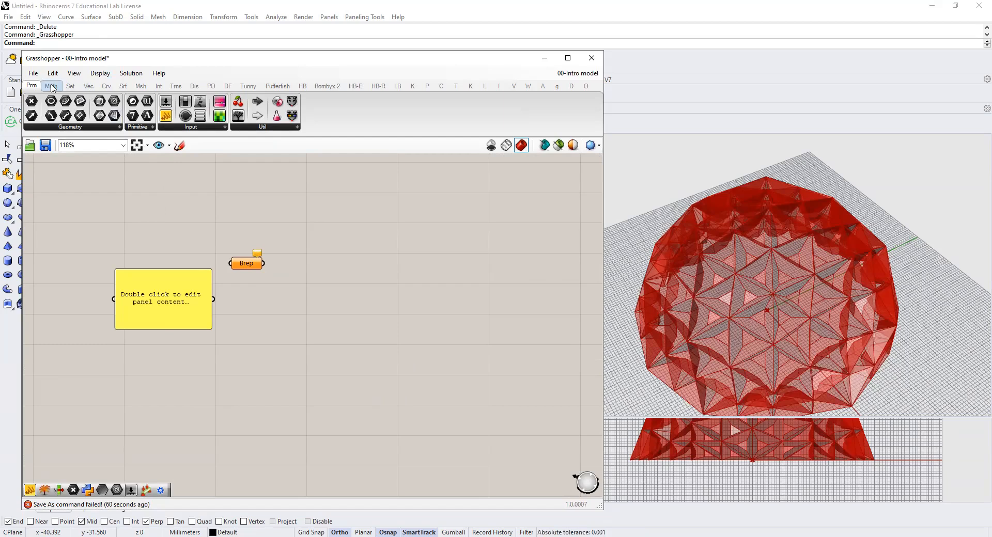
- Place a Point parameter from the full Geometry component list above the Brep parameter
mouse_move(52, 88)
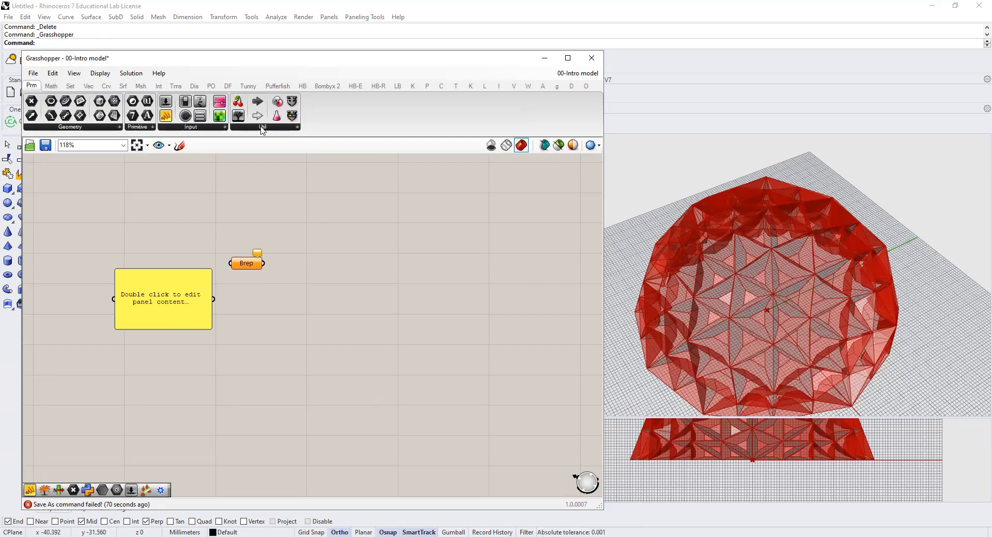
click(119, 128)
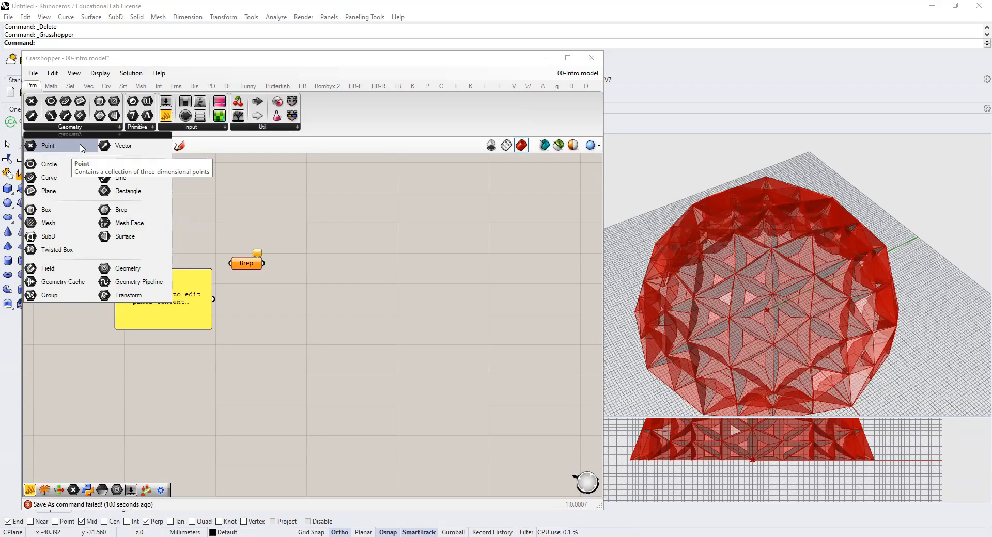
drag(81, 148, 328, 210)
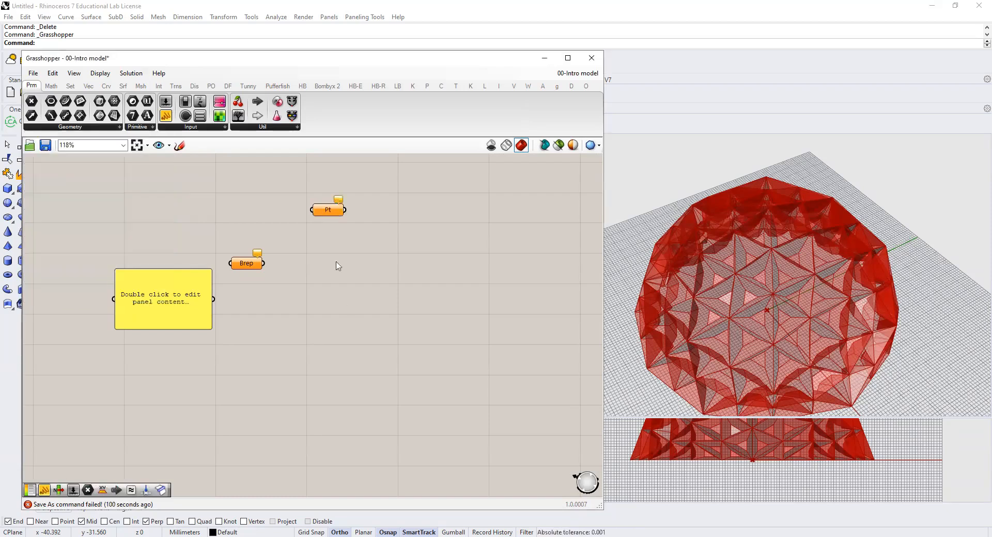
scroll(329, 212, up, 3)
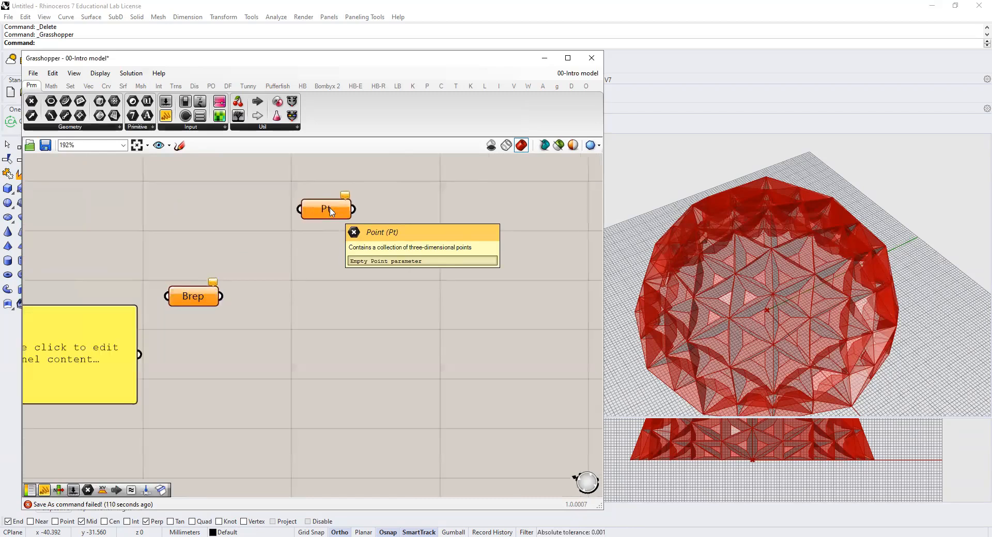
- Delete the Point parameter, the Brep parameter and the empty panel from the canvas
scroll(330, 212, down, 8)
drag(361, 274, 263, 207)
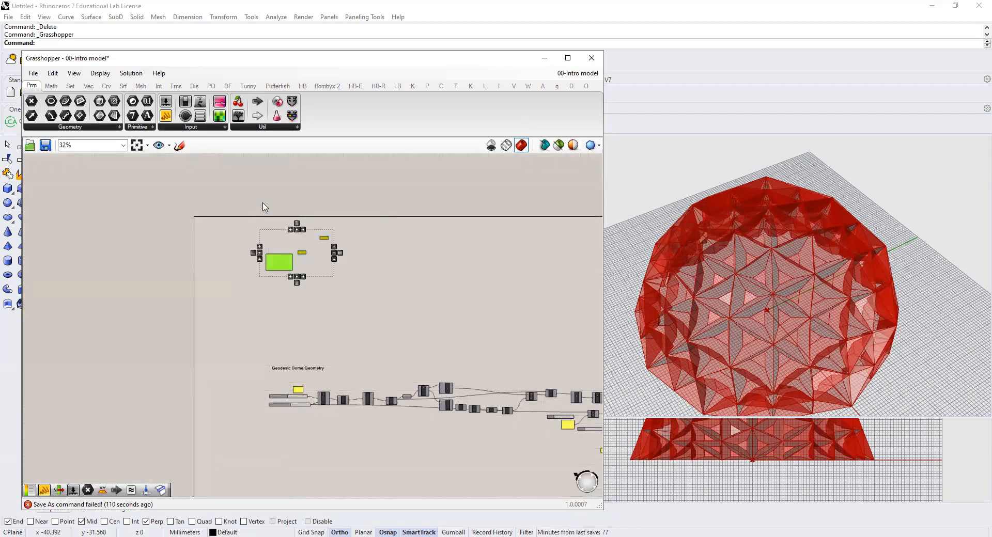
key(Delete)
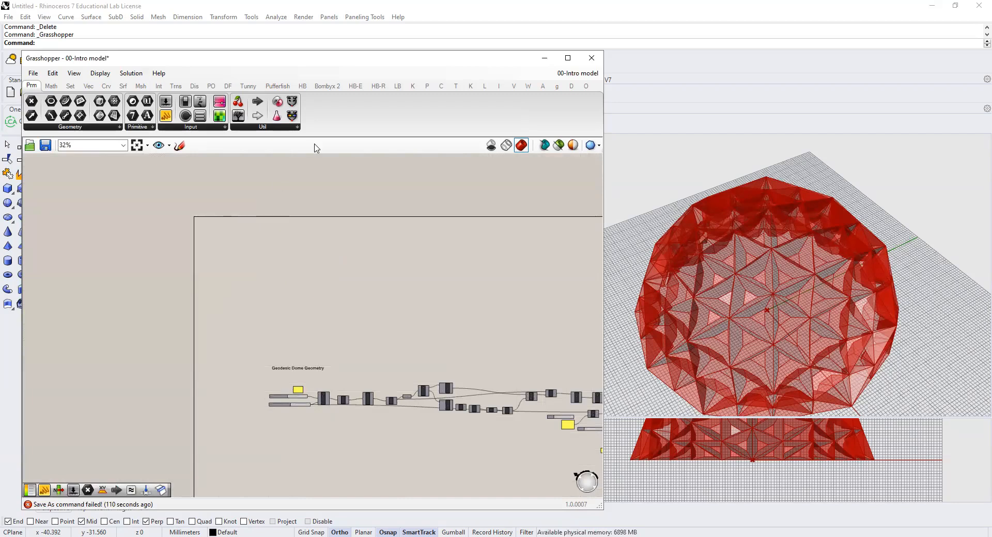
- Examine the start of the Geodesic Dome Geometry definition, from the radius and density sliders to the Item components
drag(335, 131, 336, 131)
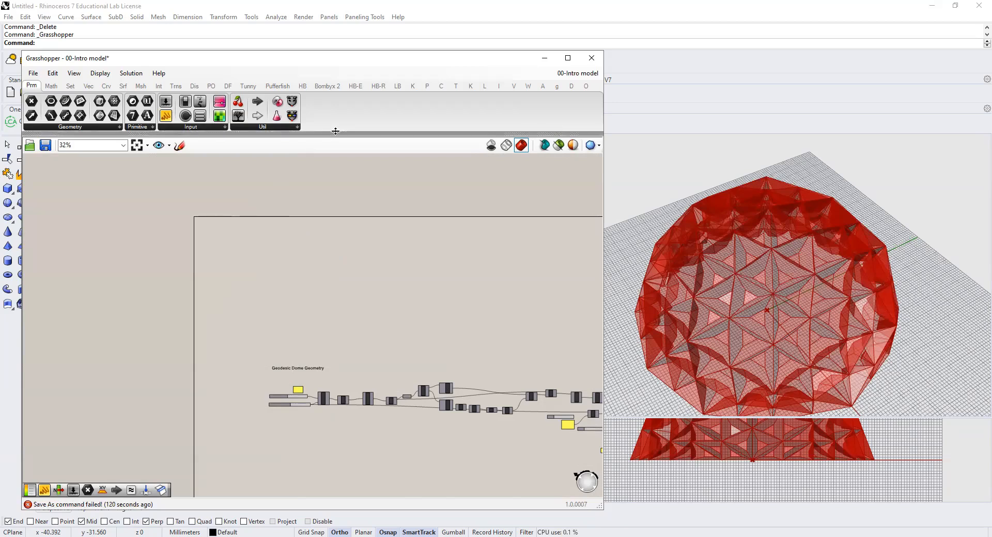
right_drag(381, 341, 231, 266)
scroll(186, 284, up, 2)
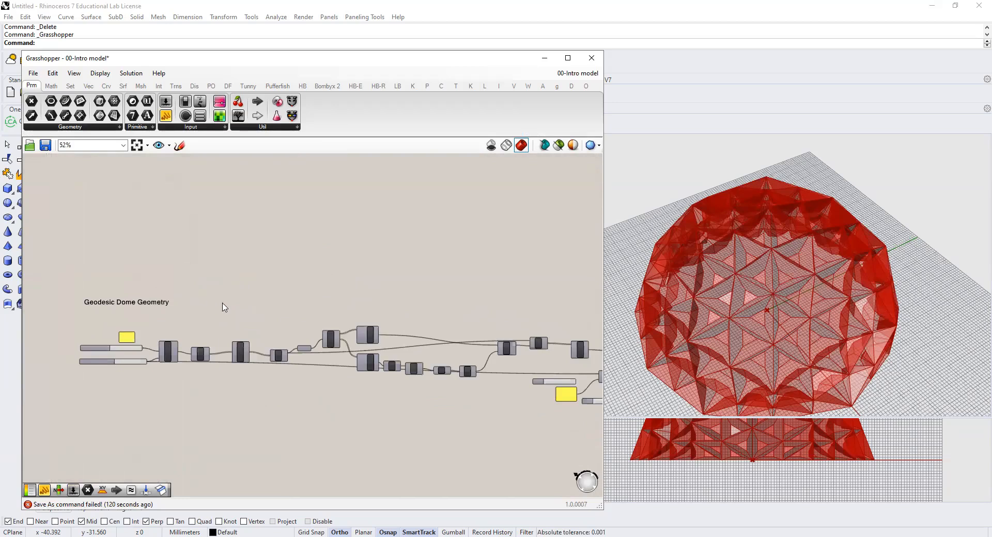
right_drag(225, 308, 206, 234)
scroll(206, 235, up, 2)
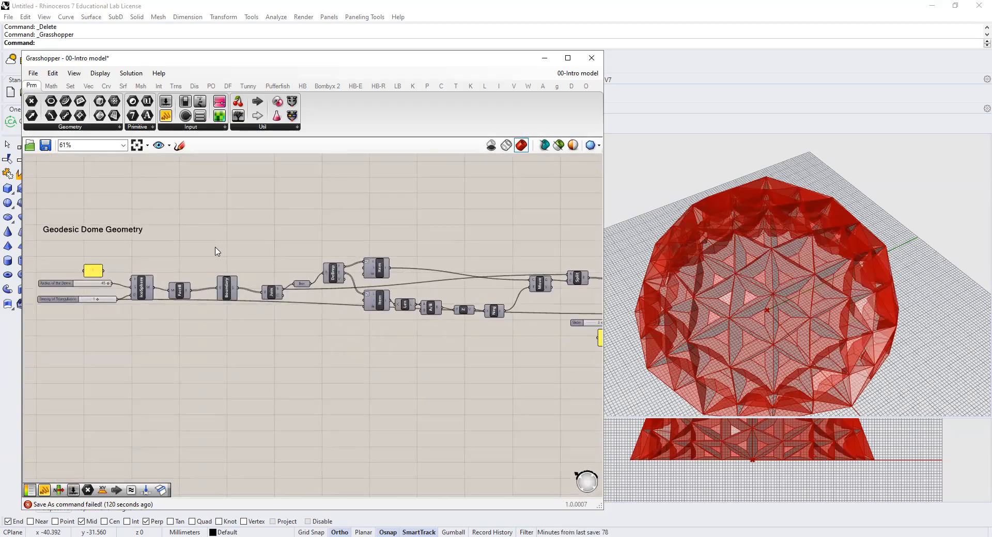
right_drag(190, 259, 216, 242)
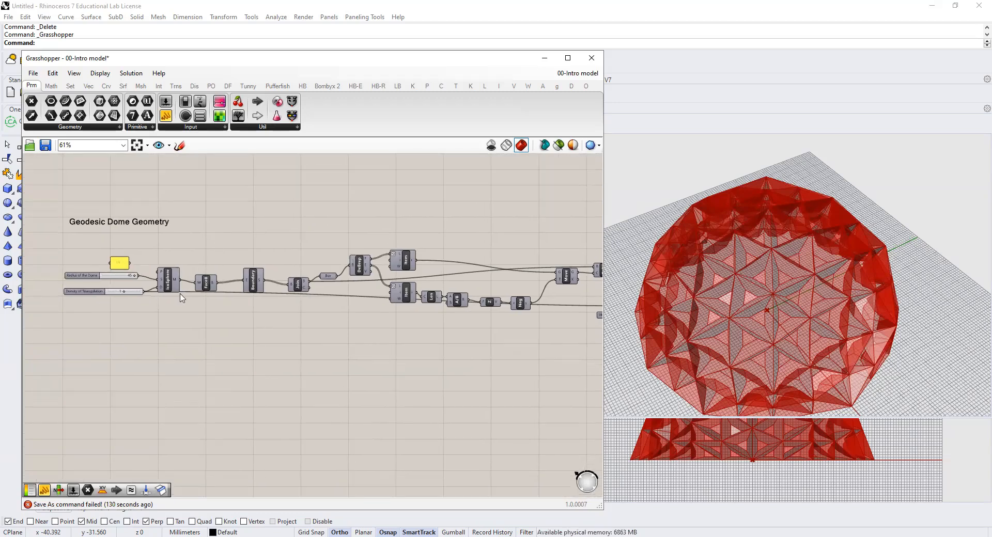
scroll(185, 303, up, 2)
right_drag(185, 310, 242, 325)
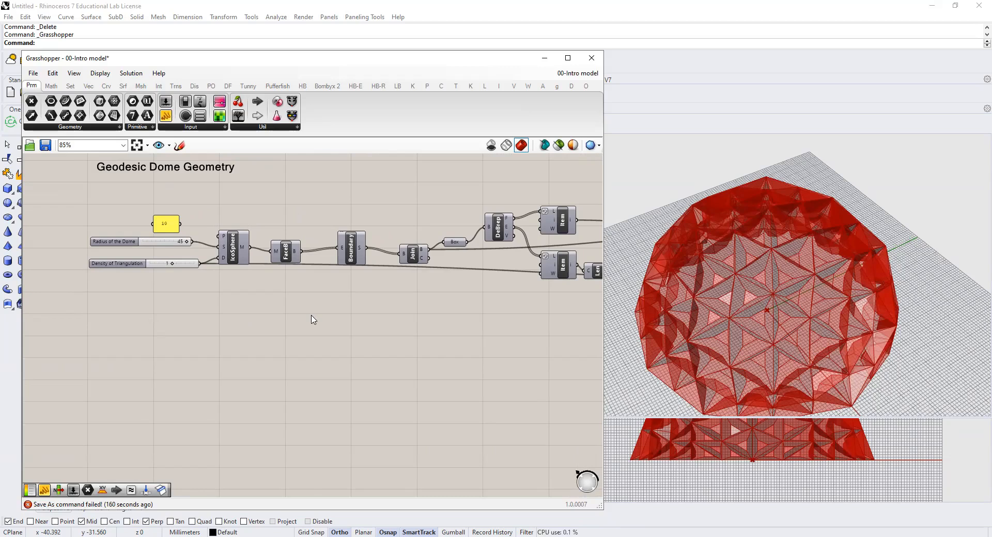
- Turn on the preview of the Box parameter between the Join and DeBrep components
scroll(165, 292, down, 3)
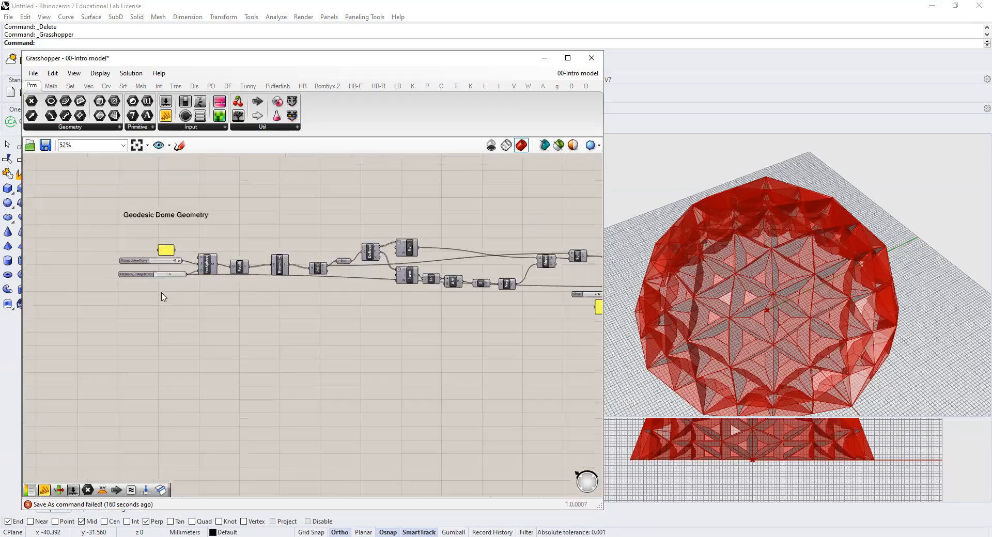
right_drag(221, 310, 183, 321)
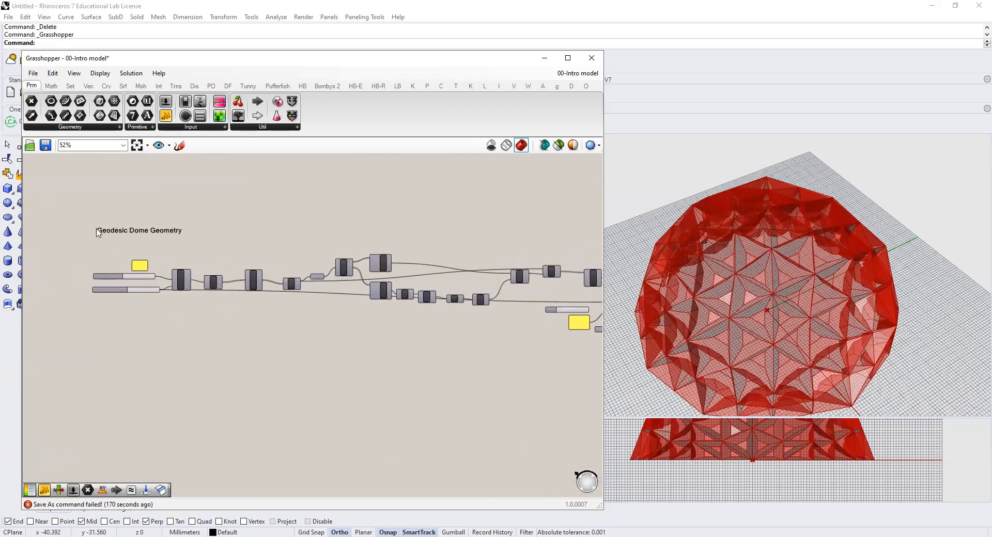
drag(77, 239, 308, 321)
scroll(312, 310, up, 4)
click(316, 301)
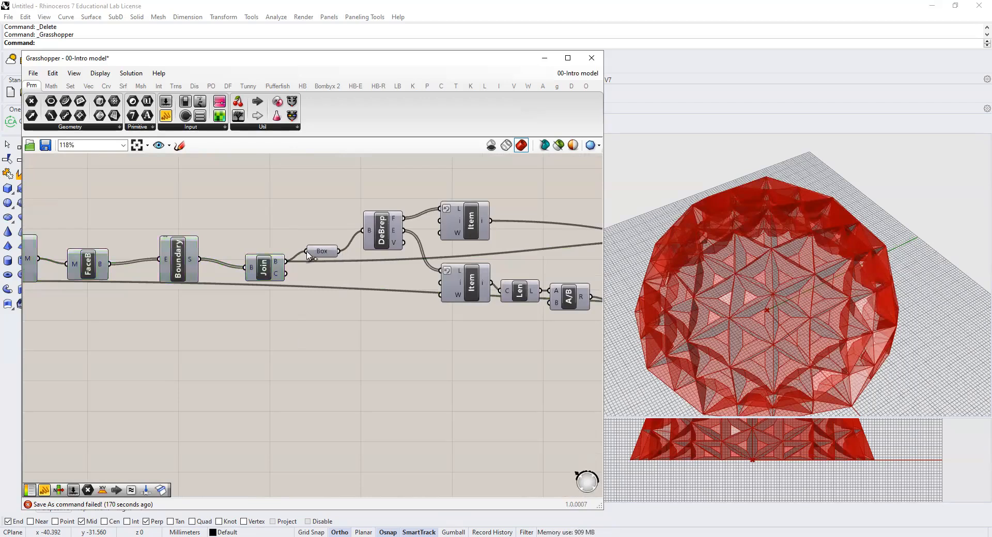
right_click(315, 253)
click(329, 270)
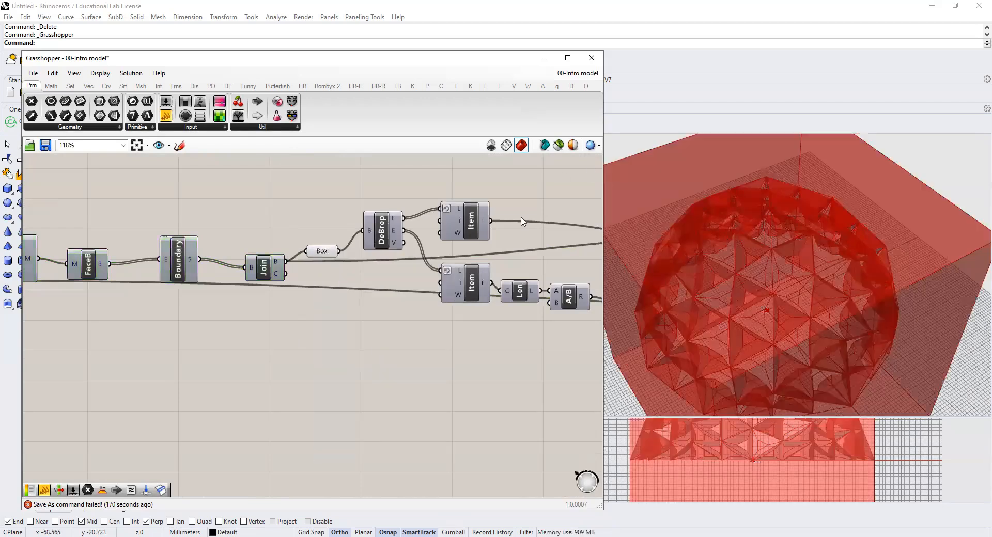
- Group the yellow panel, the two dome sliders and the components from IcoSphere through the Box parameter
scroll(235, 364, down, 3)
drag(82, 250, 376, 371)
click(132, 347)
drag(87, 254, 381, 350)
scroll(258, 295, up, 2)
right_drag(226, 351, 307, 341)
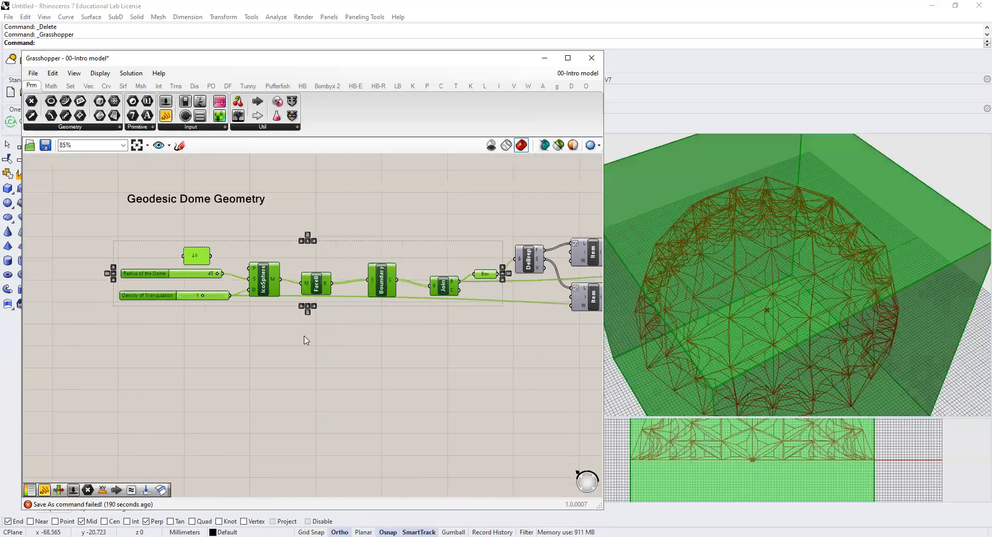
right_click(294, 255)
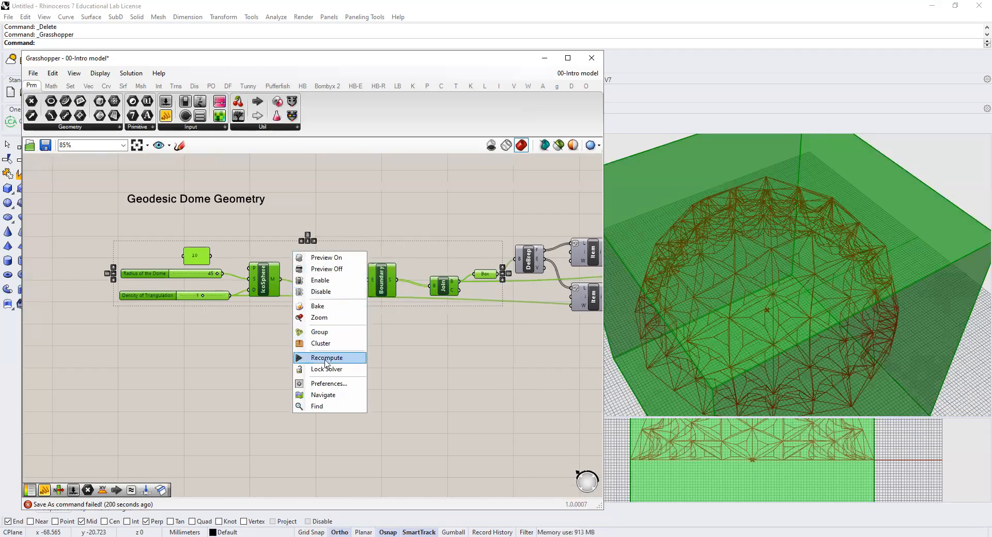
click(327, 334)
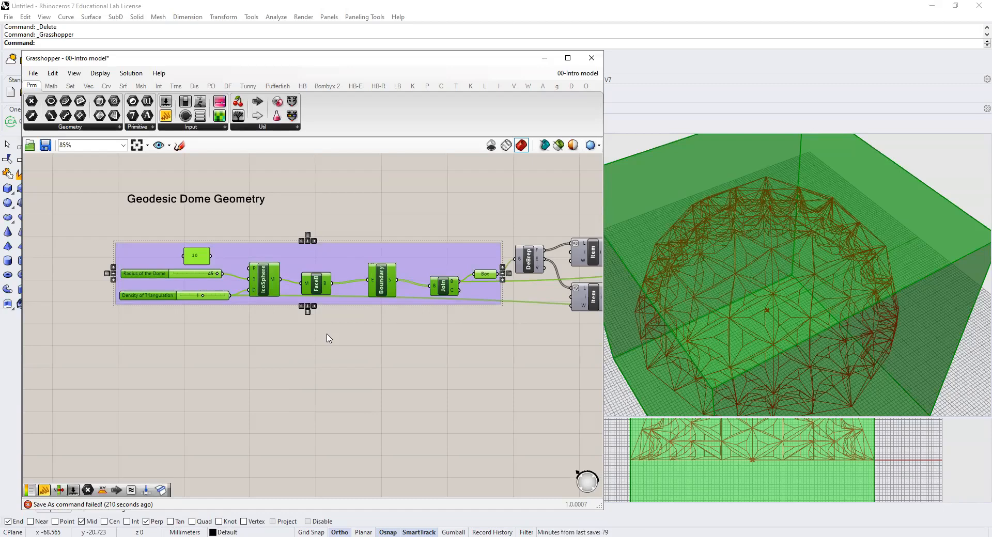
- Name the new component group "Creating a box"
right_click(317, 259)
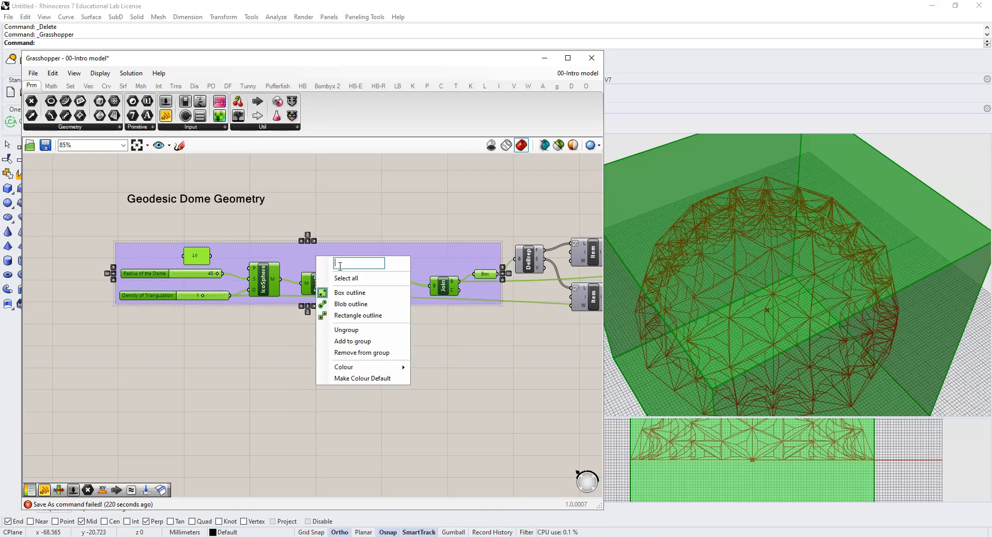
text(Creating a box)
click(293, 358)
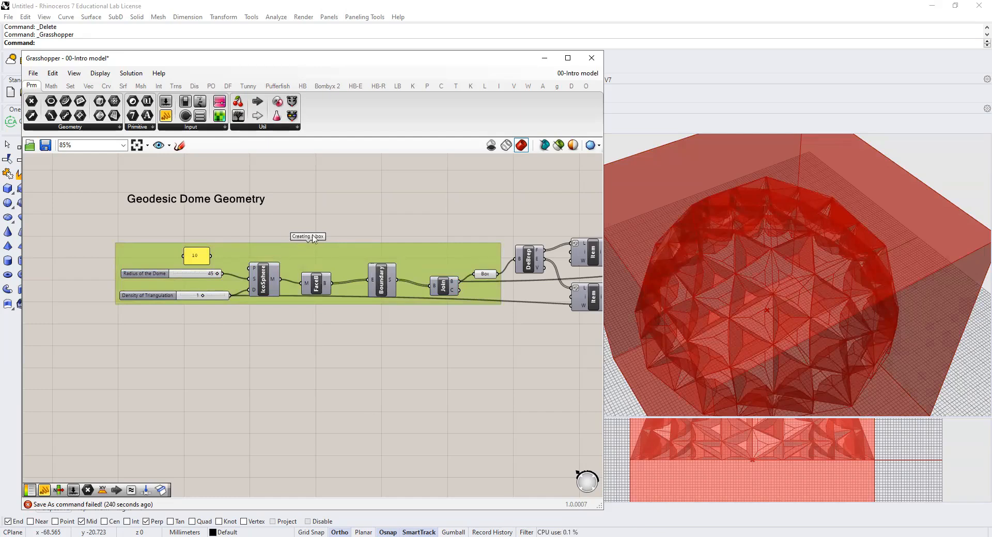
- Examine the "Creating a box" group, its label and its components at close and distant zoom levels
scroll(313, 239, up, 4)
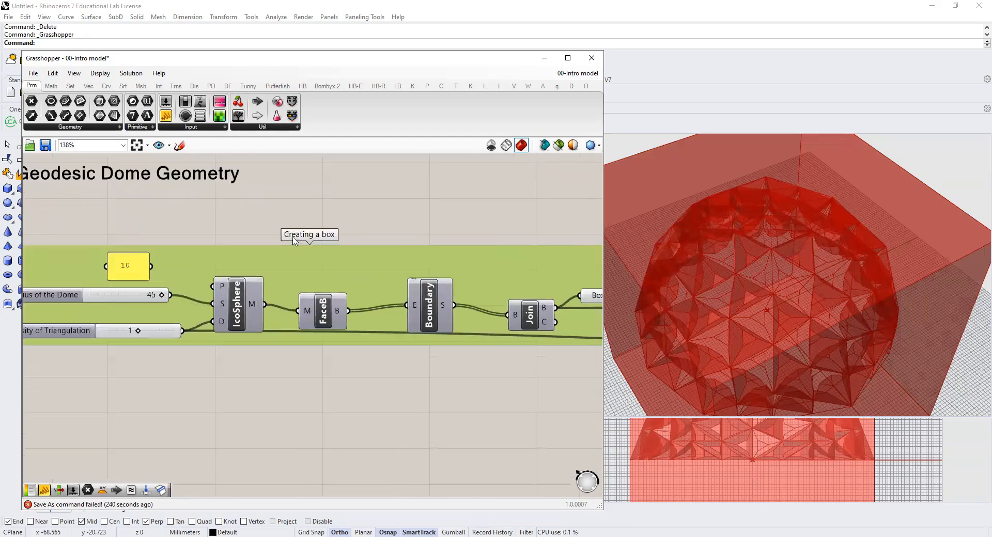
scroll(295, 241, up, 1)
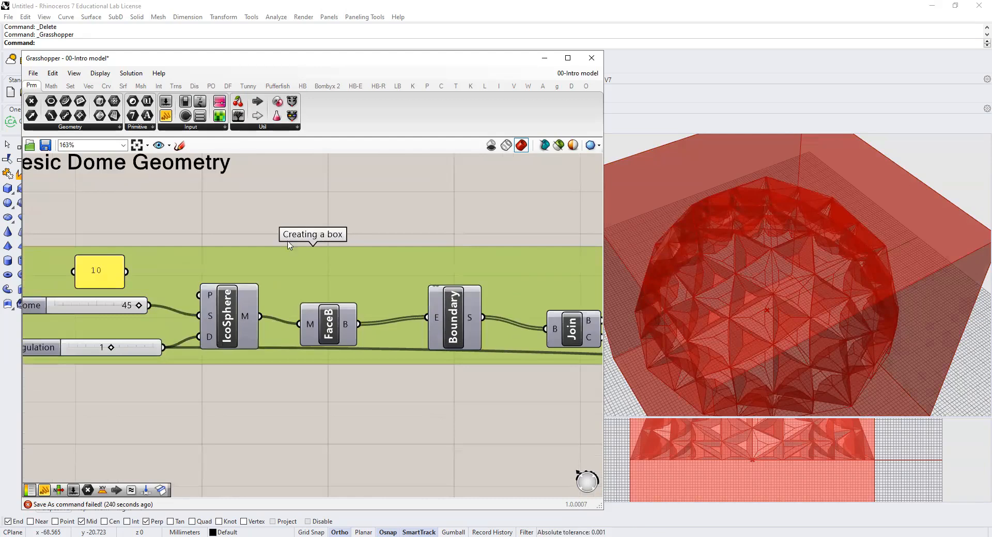
scroll(310, 289, down, 8)
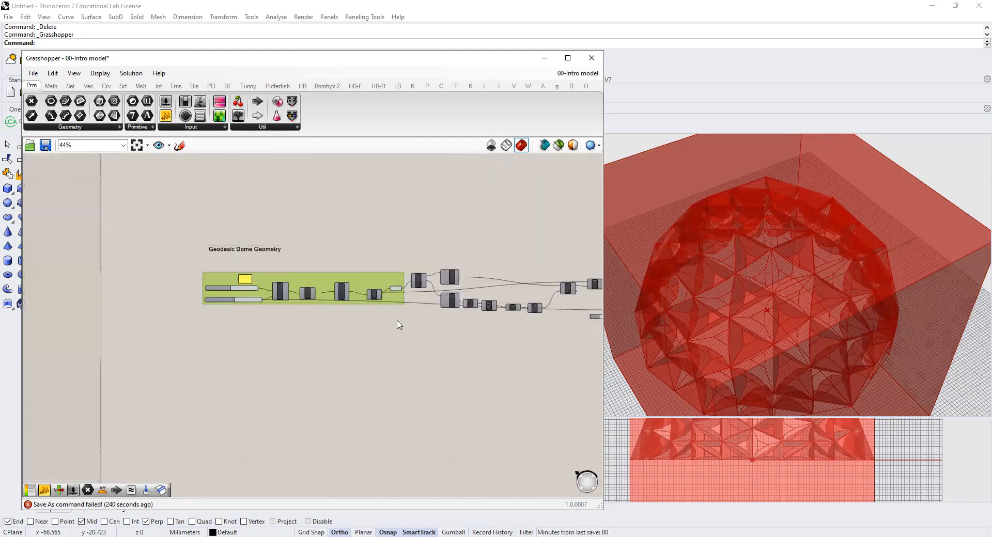
scroll(387, 308, down, 1)
mouse_move(398, 339)
right_down()
mouse_move(248, 339)
mouse_move(381, 333)
right_up()
scroll(331, 304, up, 3)
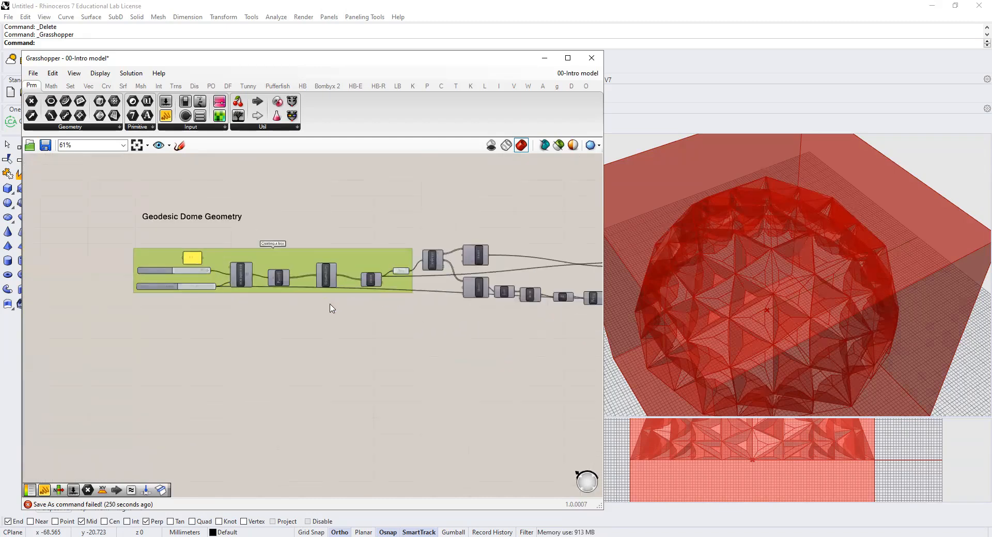
scroll(331, 309, up, 4)
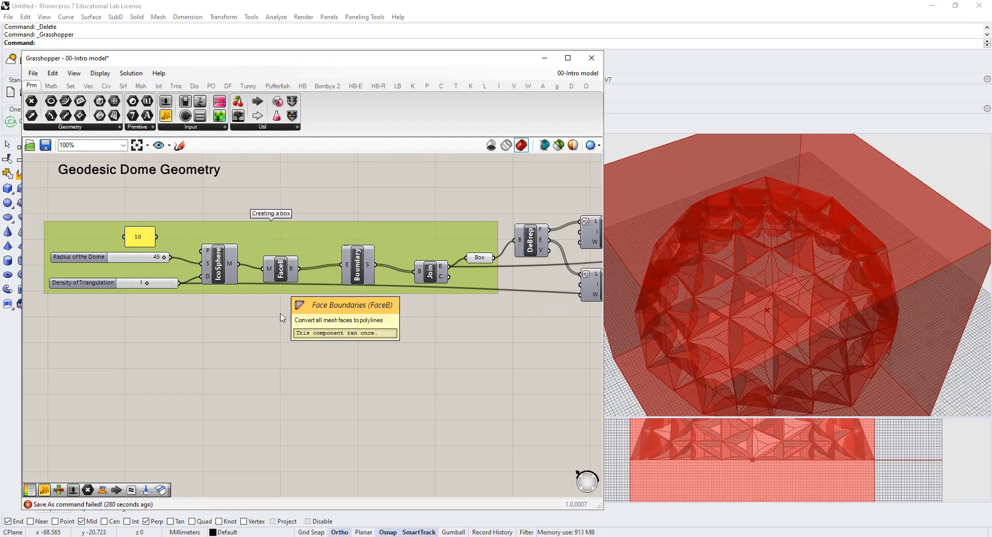
- Ungroup the "Creating a box" group while keeping its components in place
right_click(287, 245)
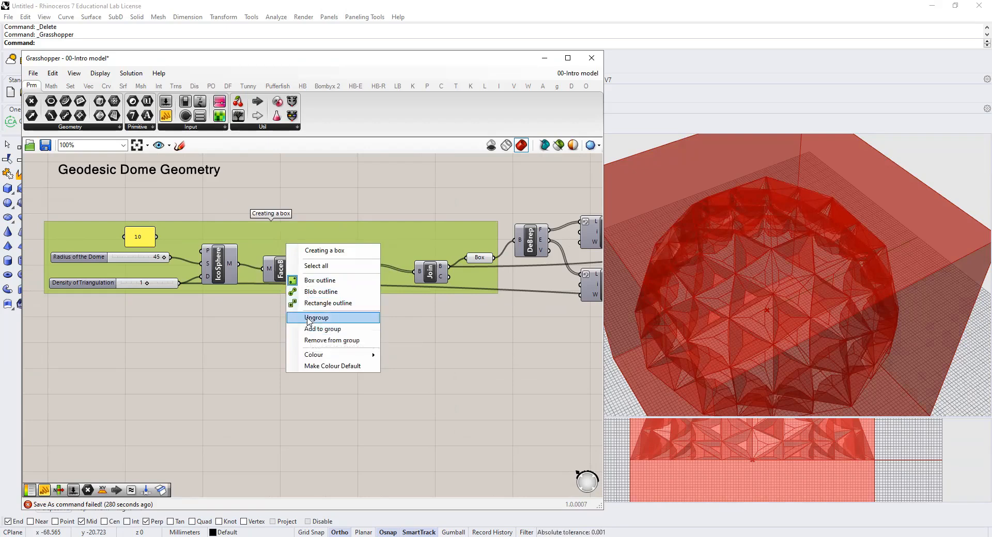
click(243, 233)
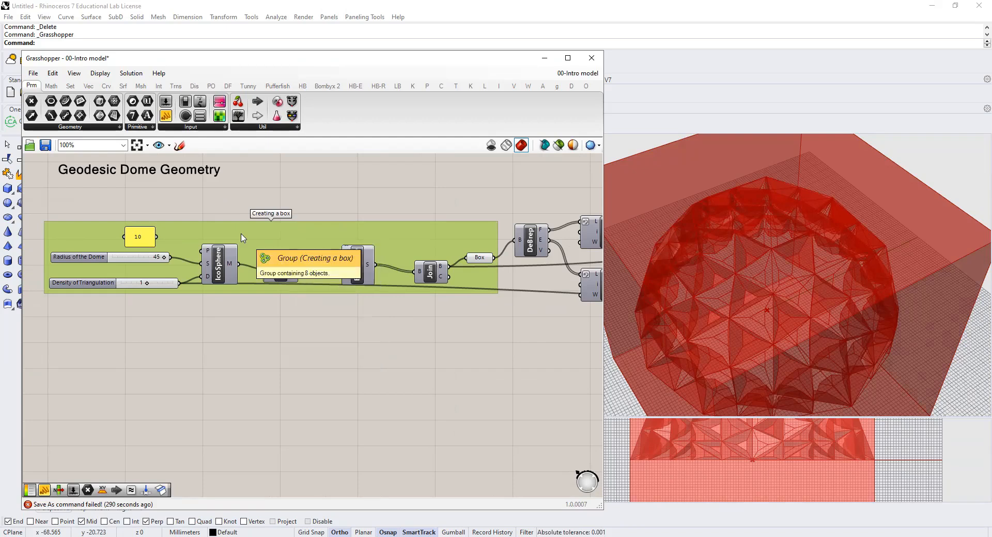
right_click(294, 234)
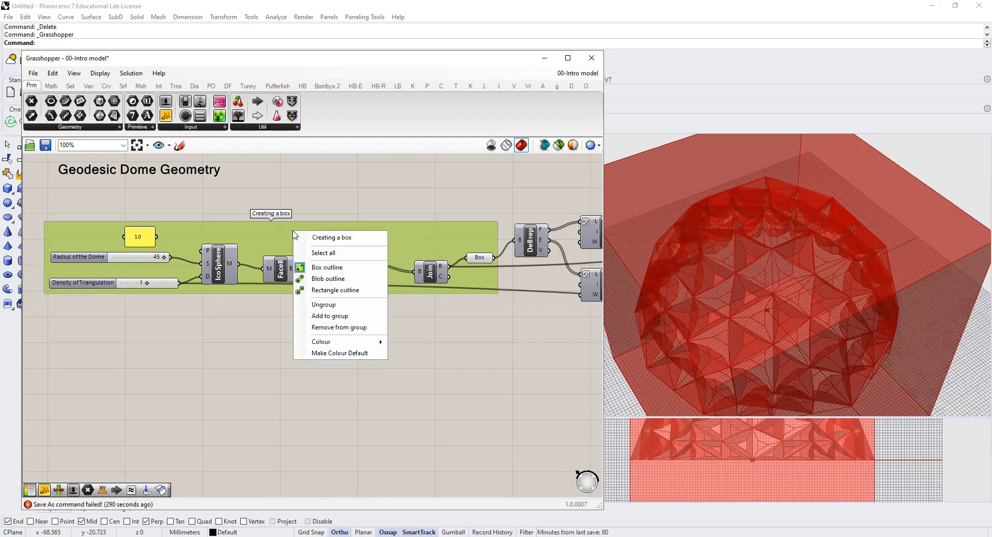
click(312, 305)
- Group the yellow panel, both dome sliders and the components from IcoSphere through the Box parameter again
drag(46, 215, 502, 353)
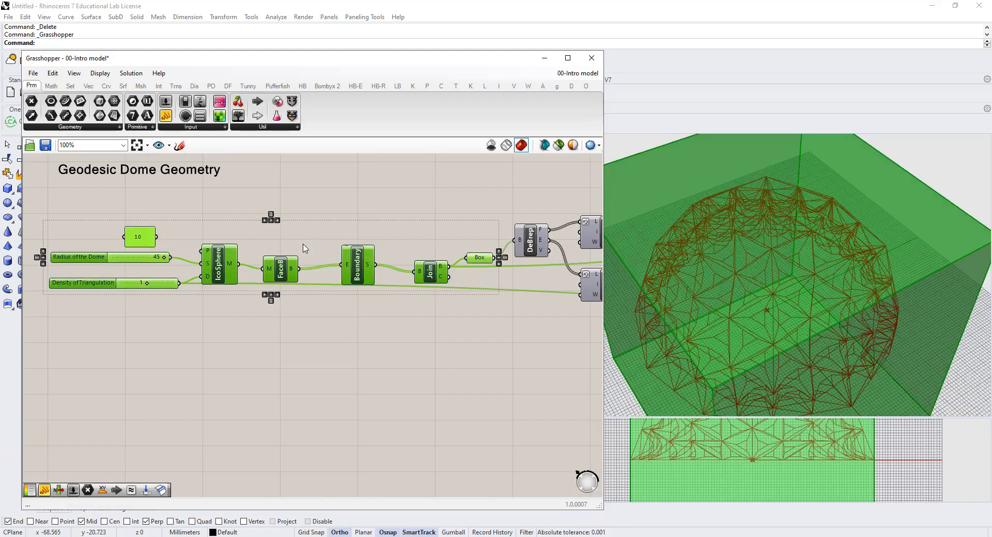
right_click(303, 237)
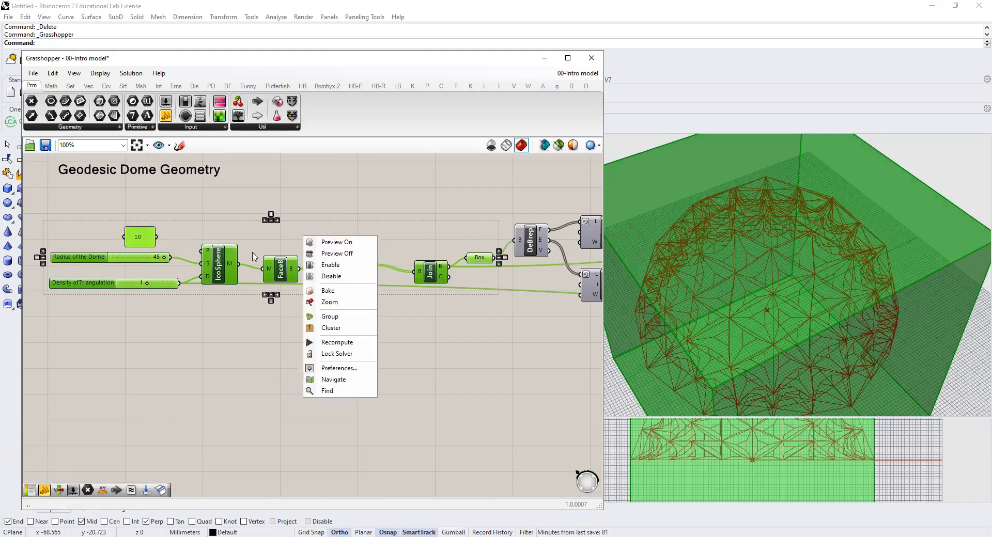
click(349, 317)
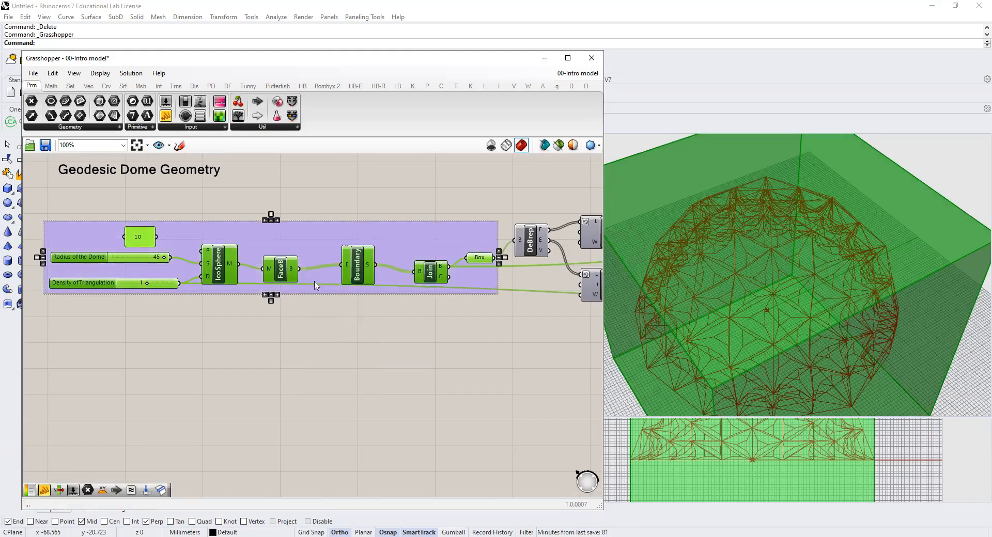
- Try an outer group that encloses the existing group plus the DeBrep component, and undo it
drag(38, 189, 546, 375)
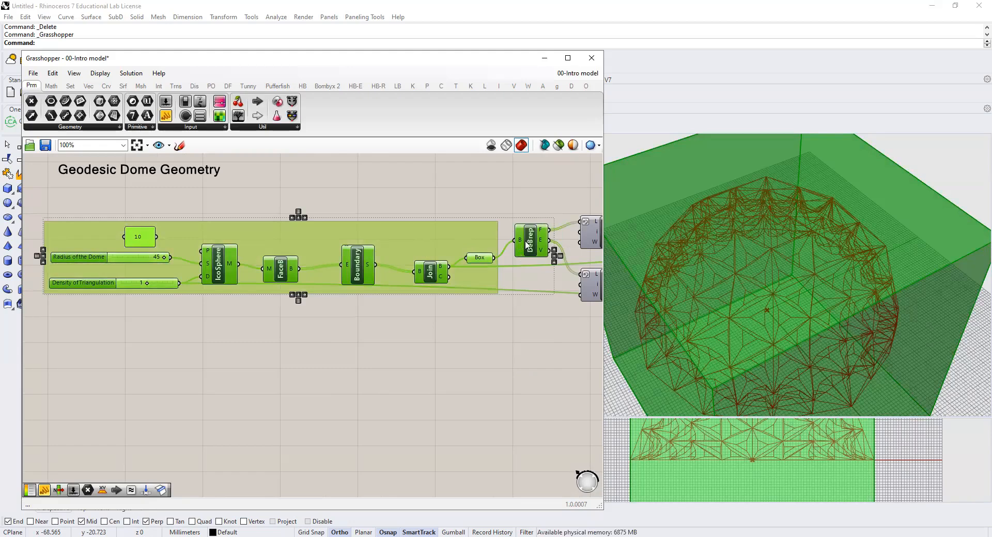
right_click(526, 270)
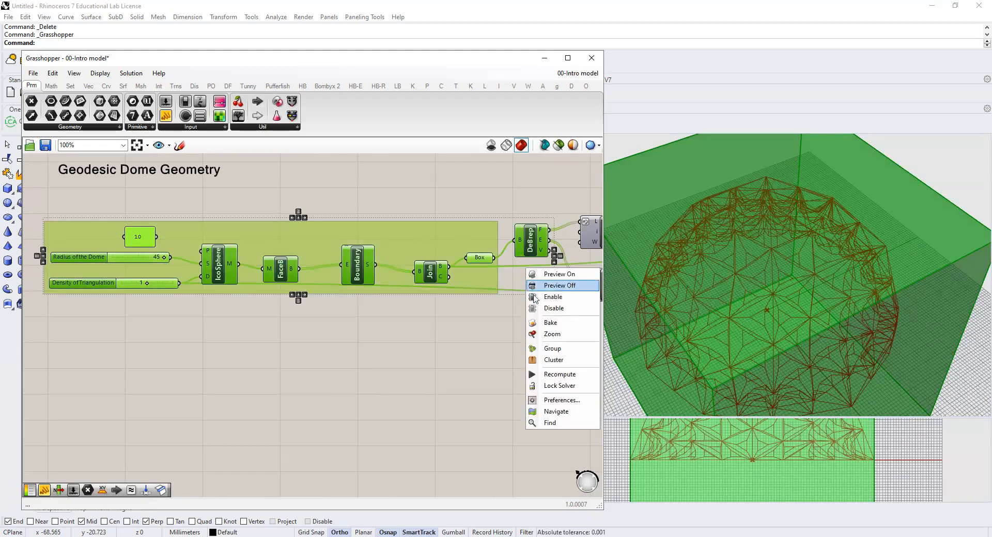
click(552, 348)
mouse_move(447, 244)
mouse_down()
mouse_move(457, 290)
mouse_move(430, 245)
mouse_up()
click(500, 331)
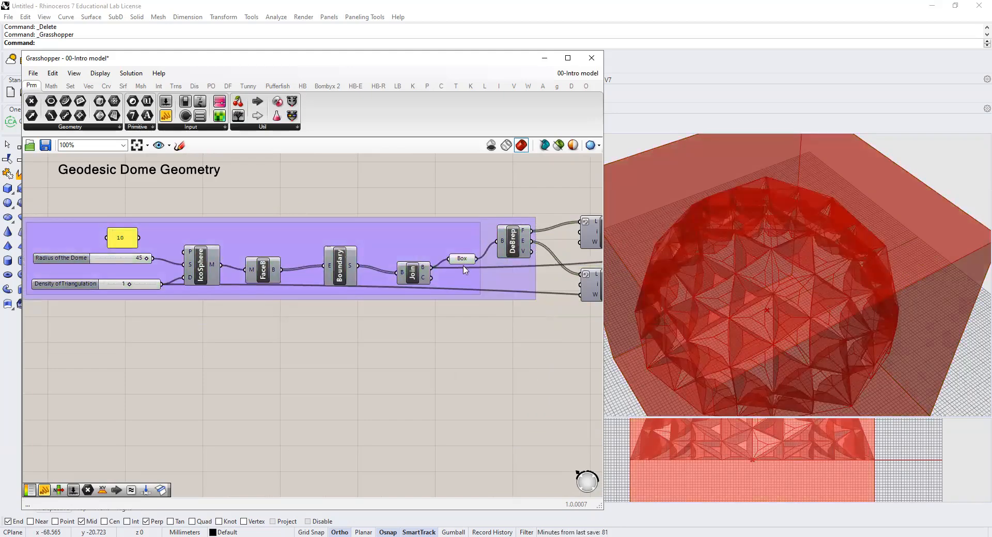
key(ctrl+z)
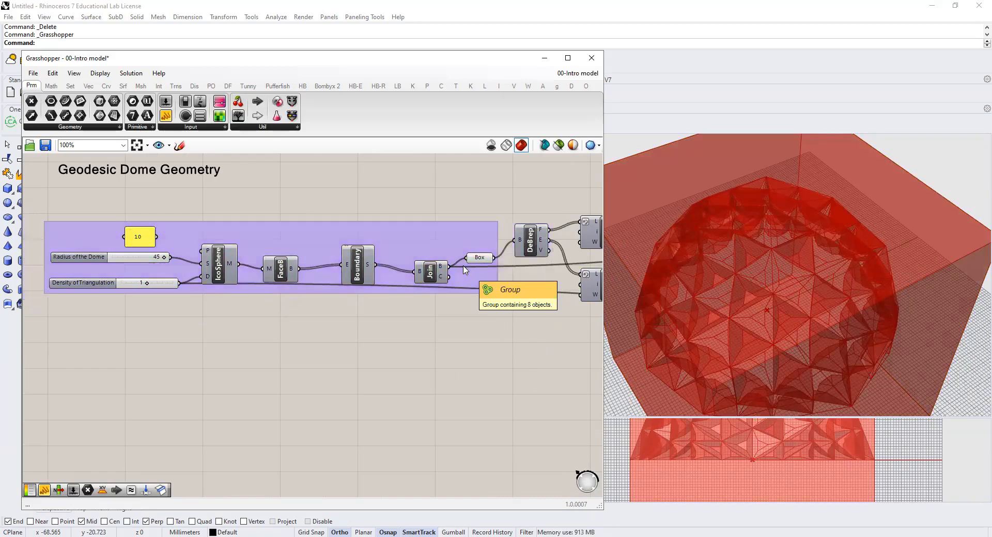
- Wrap the existing group and DeBrep in an outer group once more, and undo both the outer and inner groups
right_click(533, 239)
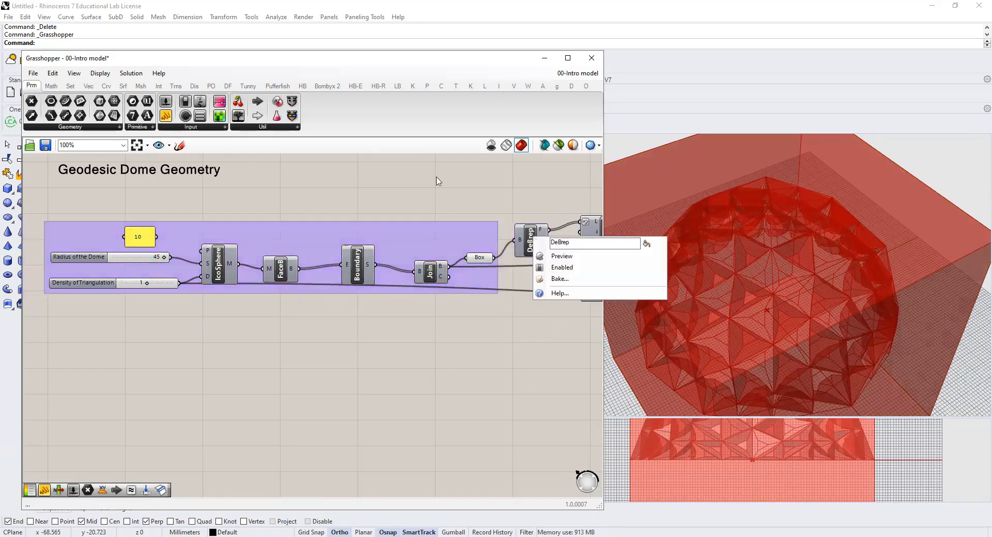
click(471, 260)
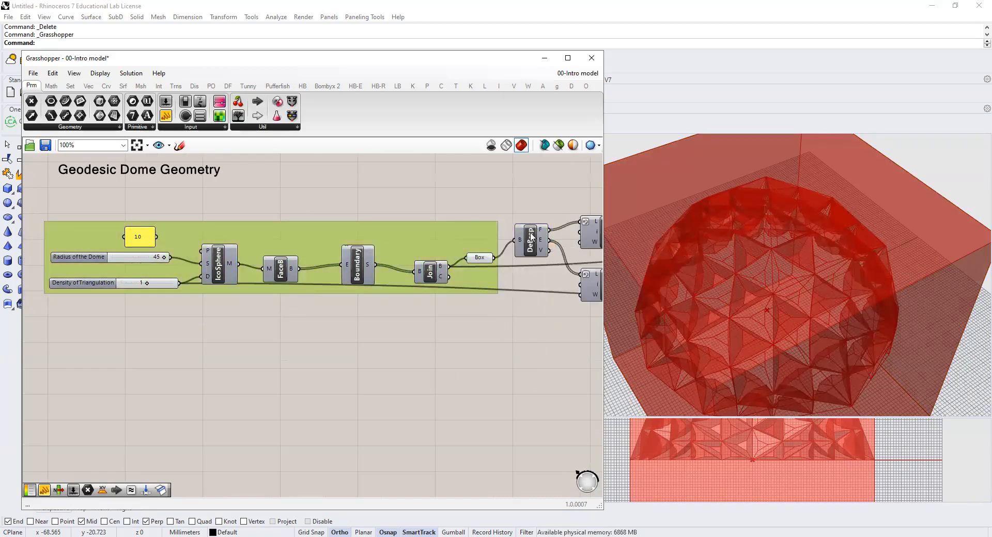
drag(461, 189, 567, 331)
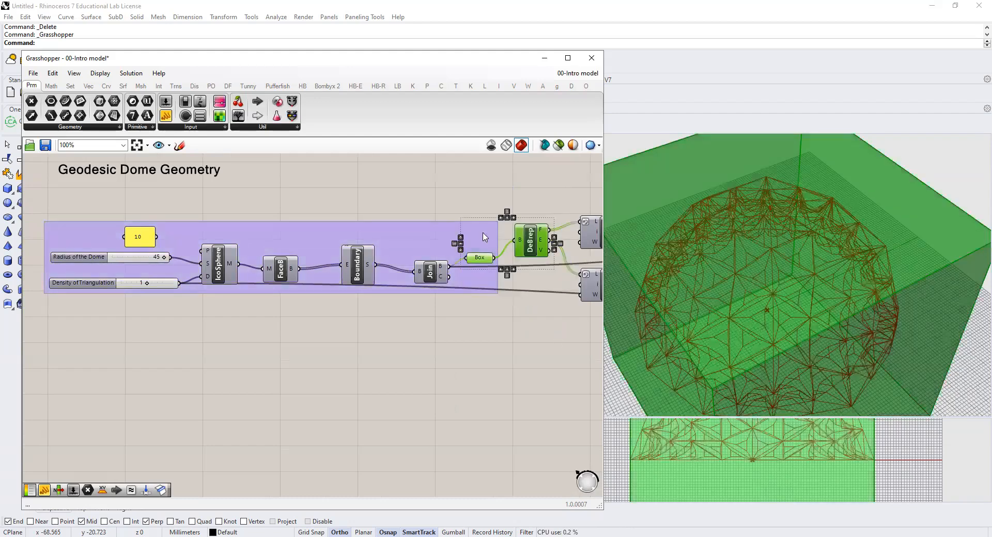
drag(34, 189, 568, 397)
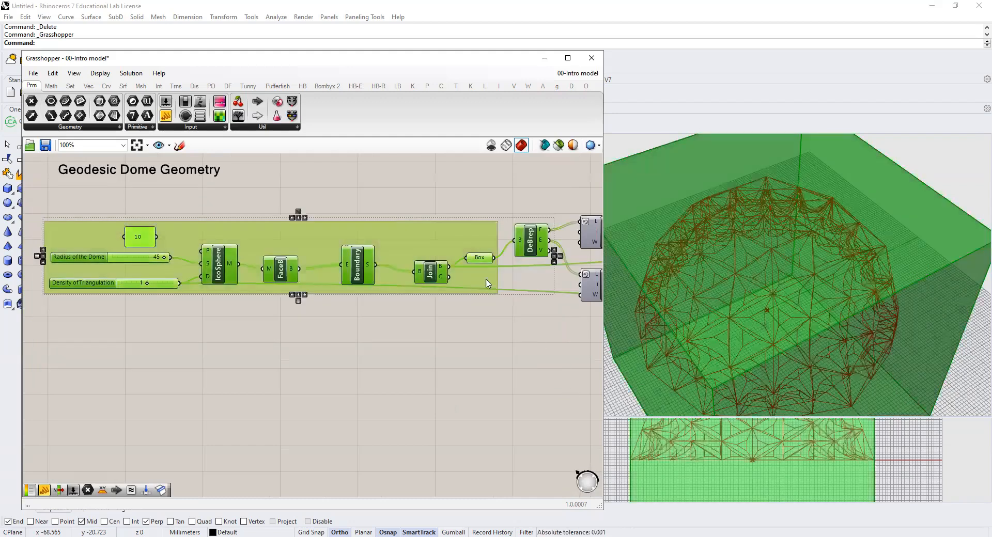
middle_click(472, 236)
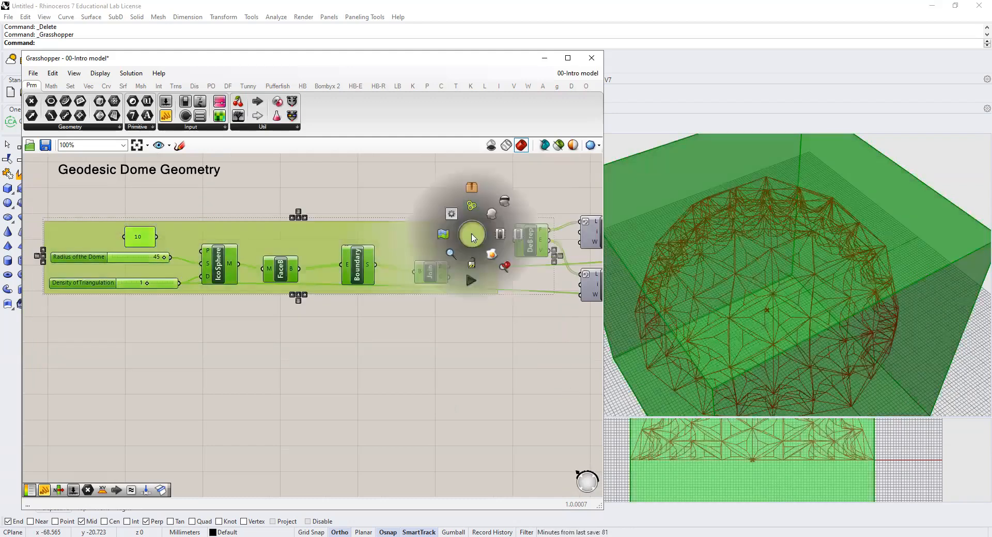
click(471, 208)
click(468, 368)
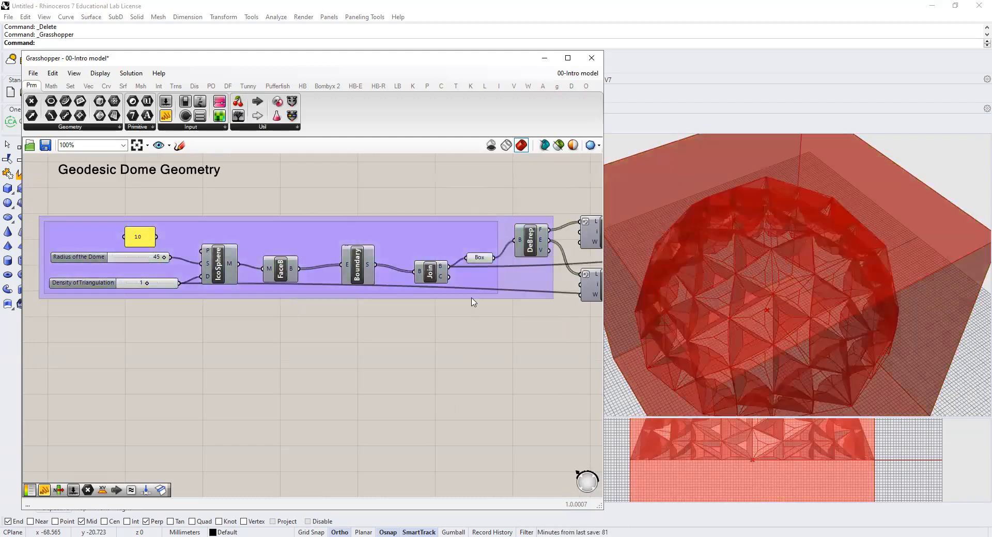
key(ctrl+z)
key(ctrl+z)
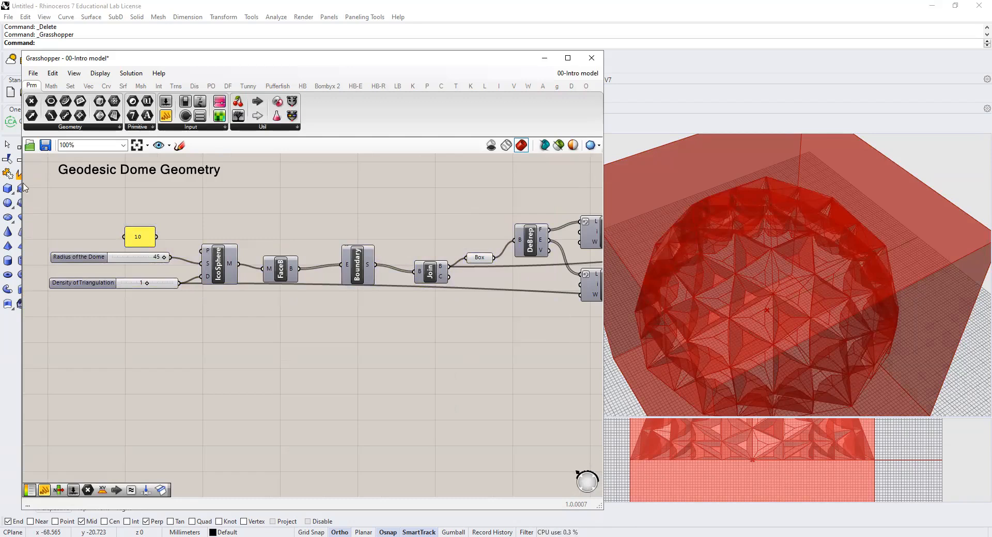
- Group only the yellow panel, the two dome sliders and IcoSphere through Box, leaving DeBrep out
drag(38, 199, 514, 367)
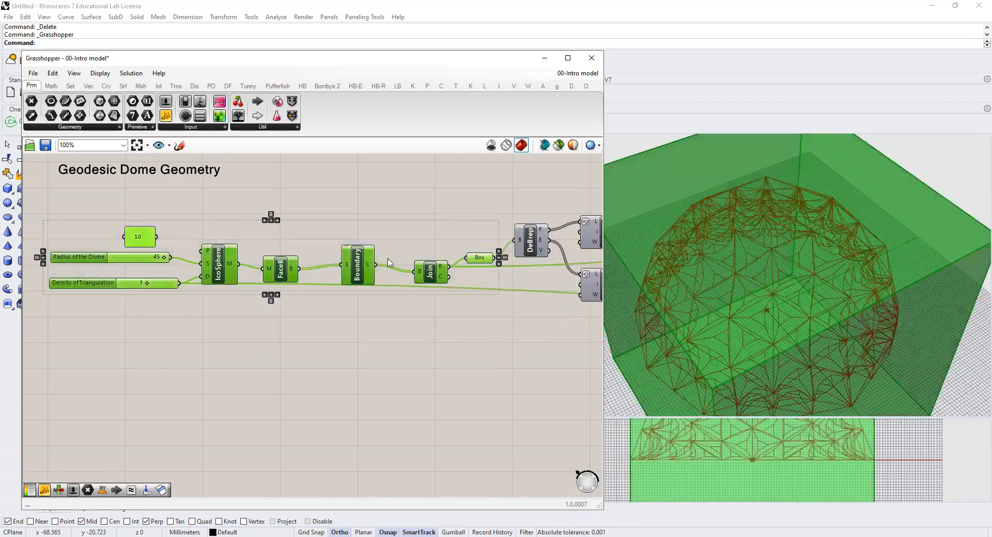
right_click(380, 239)
click(406, 320)
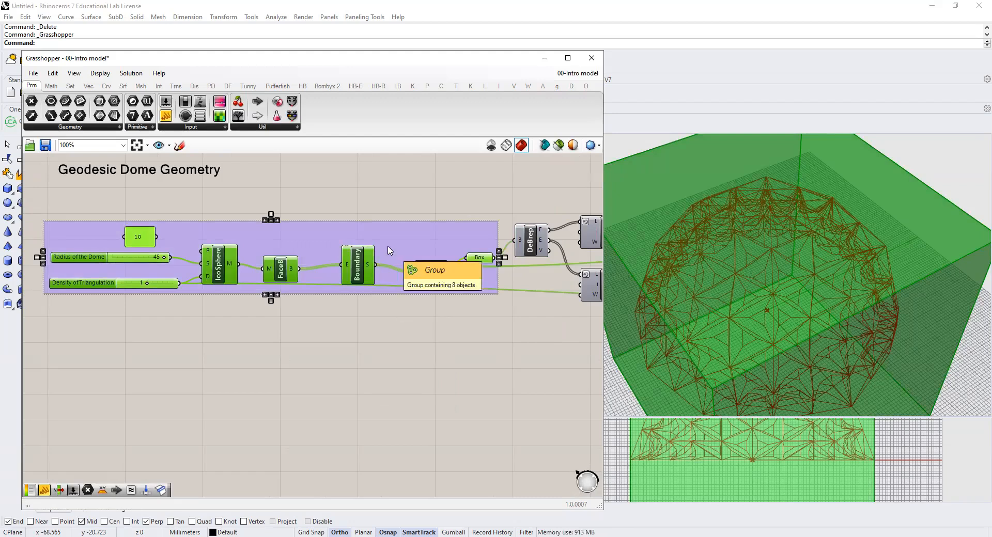
click(403, 335)
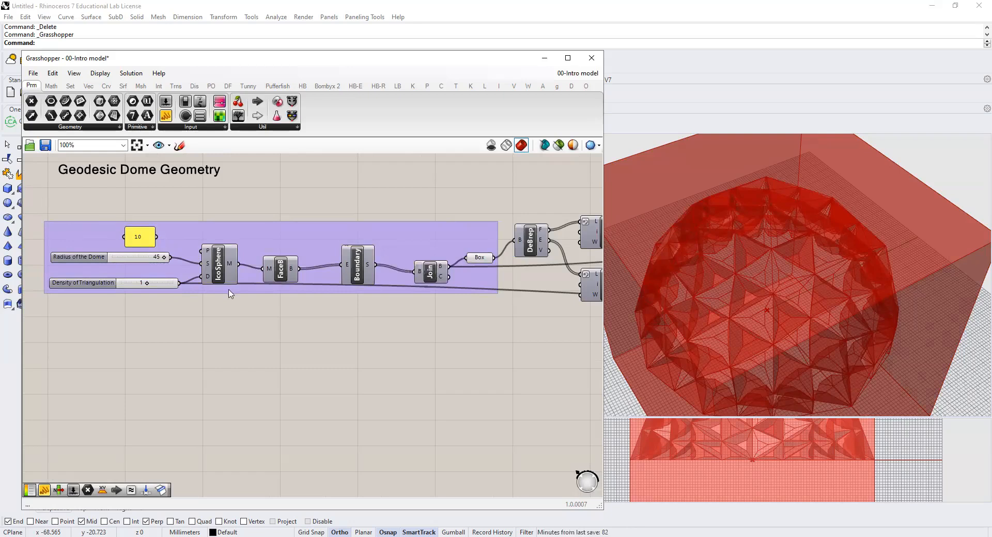
- Label the group around the sliders and IcoSphere through Box "Creating a box"
scroll(223, 263, down, 3)
scroll(223, 263, down, 1)
right_click(252, 248)
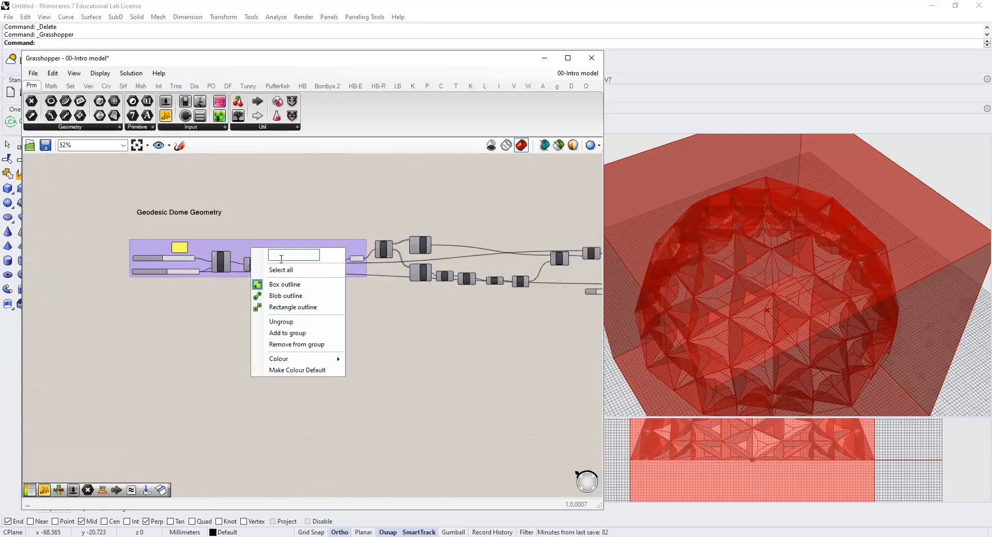
text(Creating a box)
click(122, 226)
- Group the components from DeBrep through Neg, including both Item components, as a second group beside "Creating a box"
drag(122, 226, 540, 336)
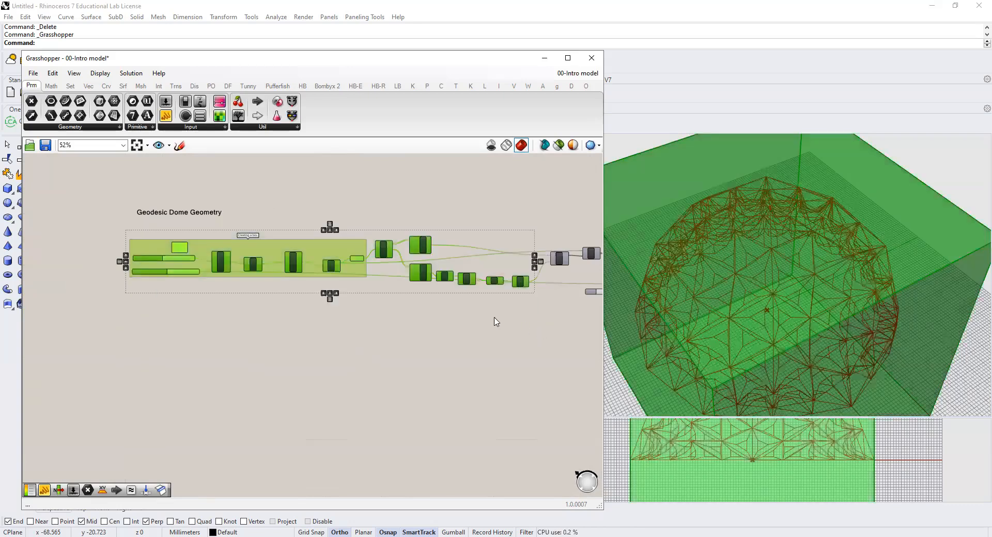
click(496, 322)
right_drag(496, 310, 387, 332)
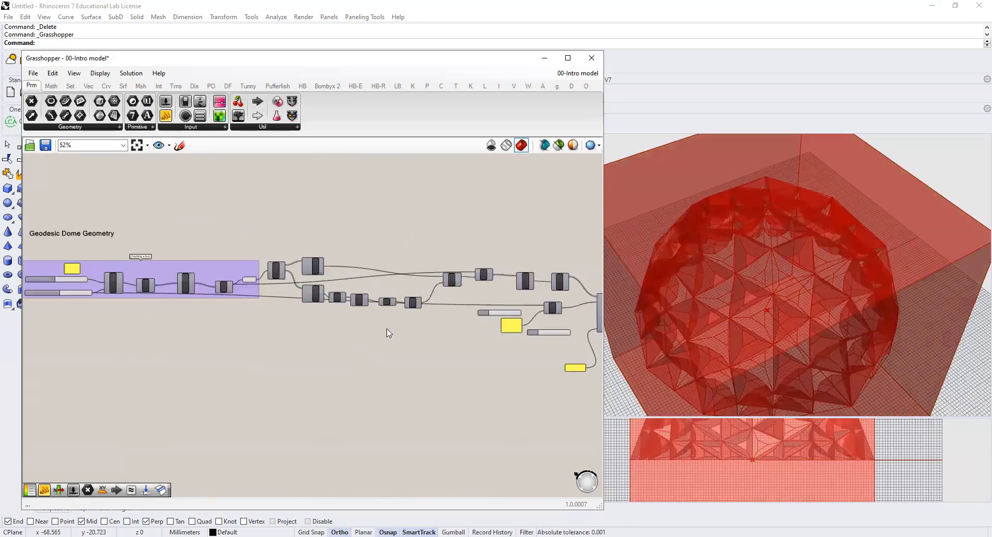
right_drag(250, 328, 337, 321)
drag(326, 248, 504, 345)
right_click(429, 269)
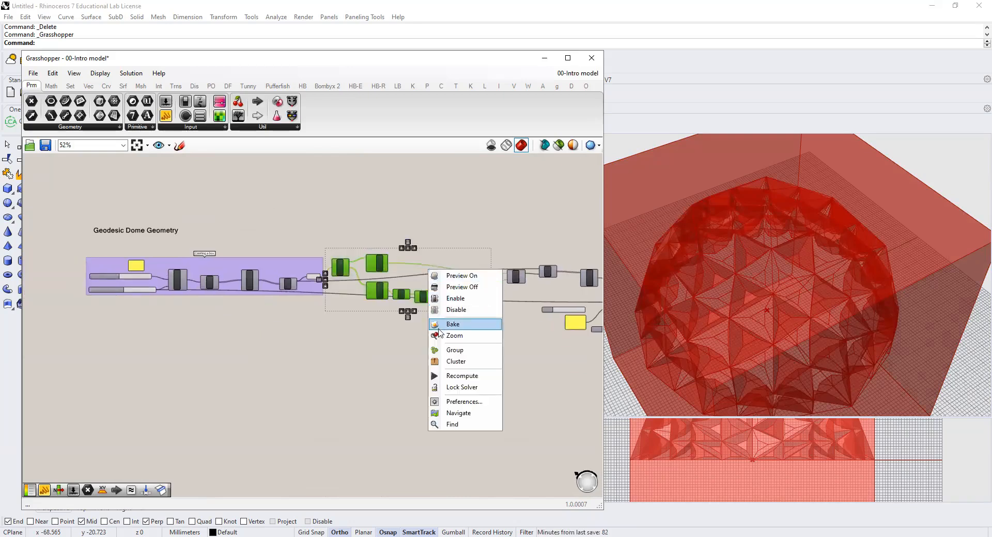
click(454, 349)
scroll(434, 259, up, 3)
click(410, 412)
scroll(401, 366, down, 3)
- Enclose the "Creating a box" group and the DeBrep-to-Neg group in one outer group
drag(68, 283, 491, 405)
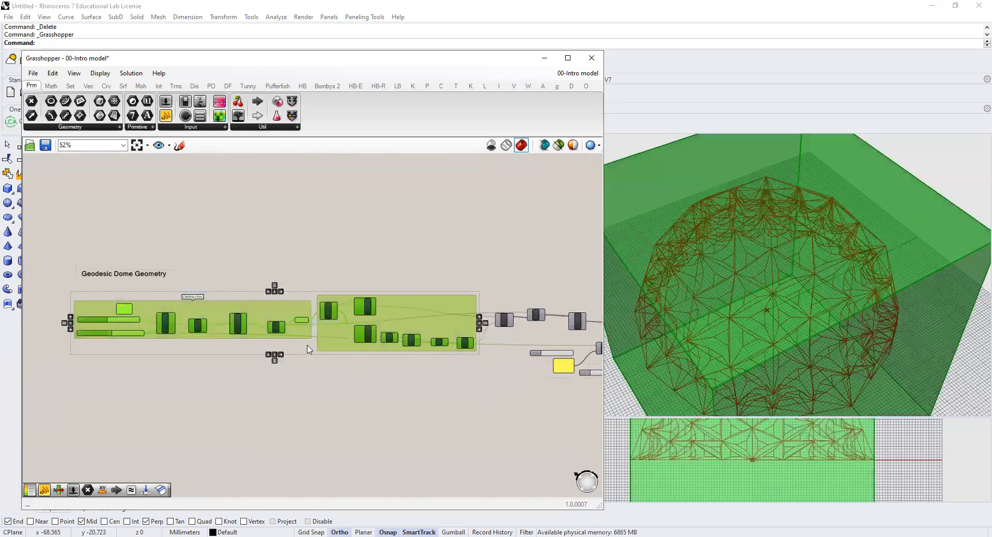
right_click(307, 350)
click(323, 425)
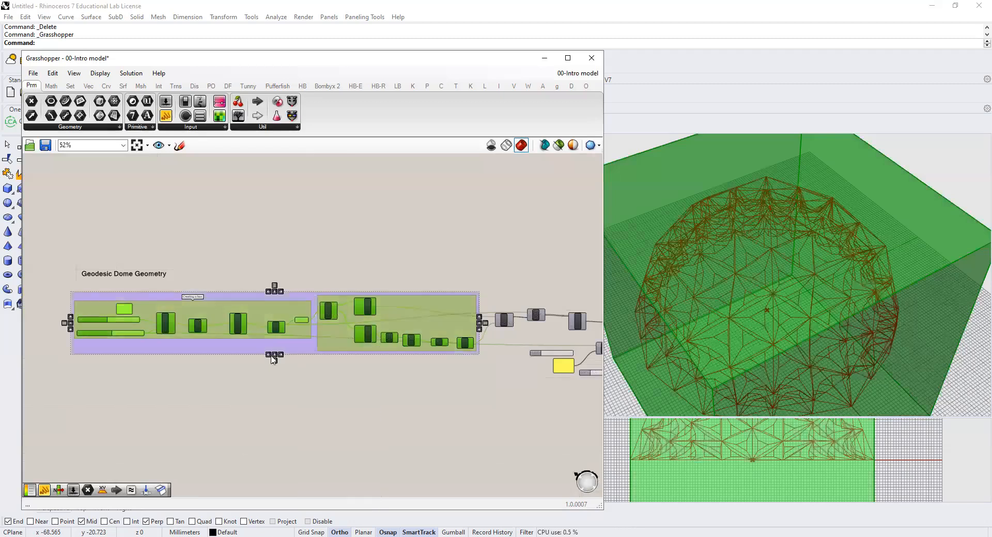
scroll(299, 408, up, 2)
click(299, 408)
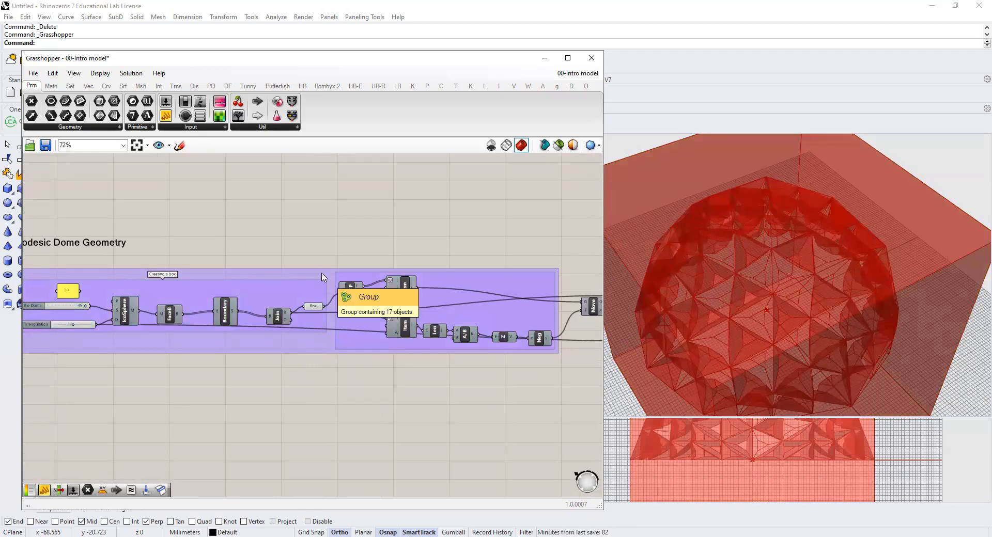
scroll(304, 283, down, 3)
scroll(288, 305, up, 3)
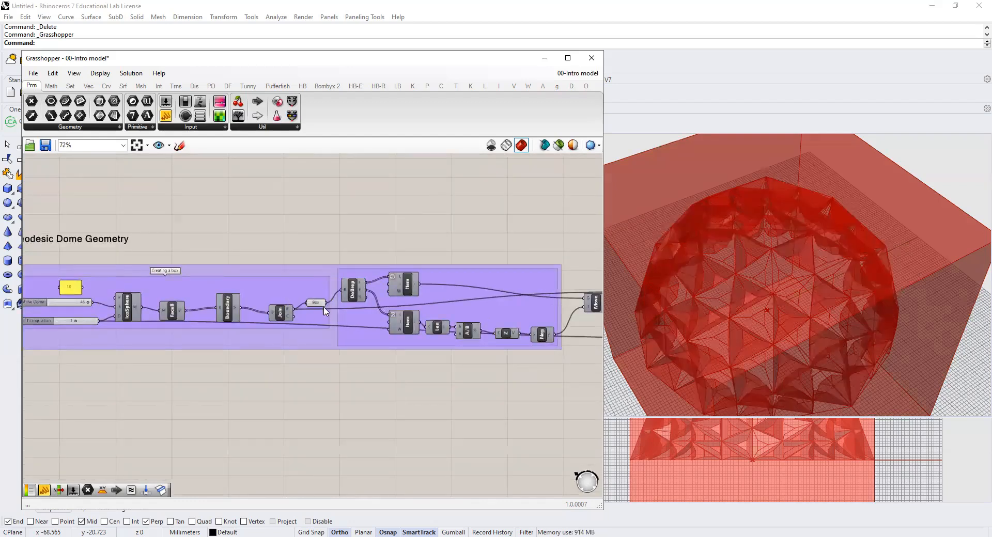
- Change the colour of the inner group containing DeBrep through Neg to light red
scroll(326, 313, up, 1)
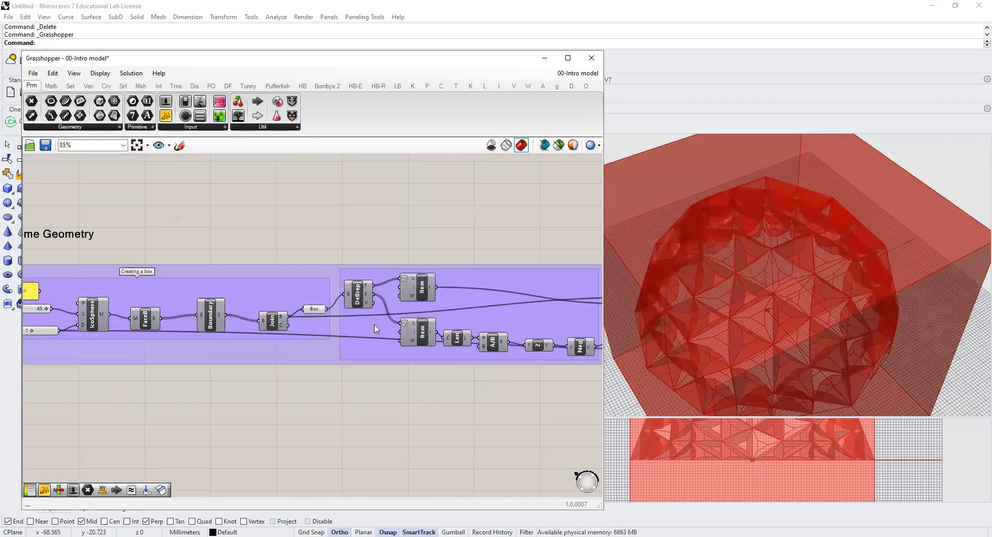
right_click(376, 330)
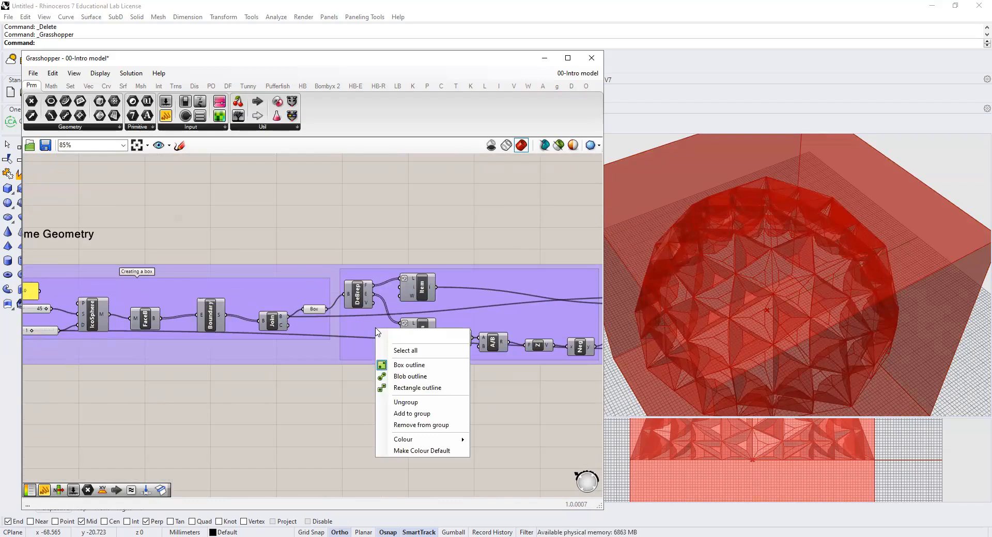
mouse_move(420, 440)
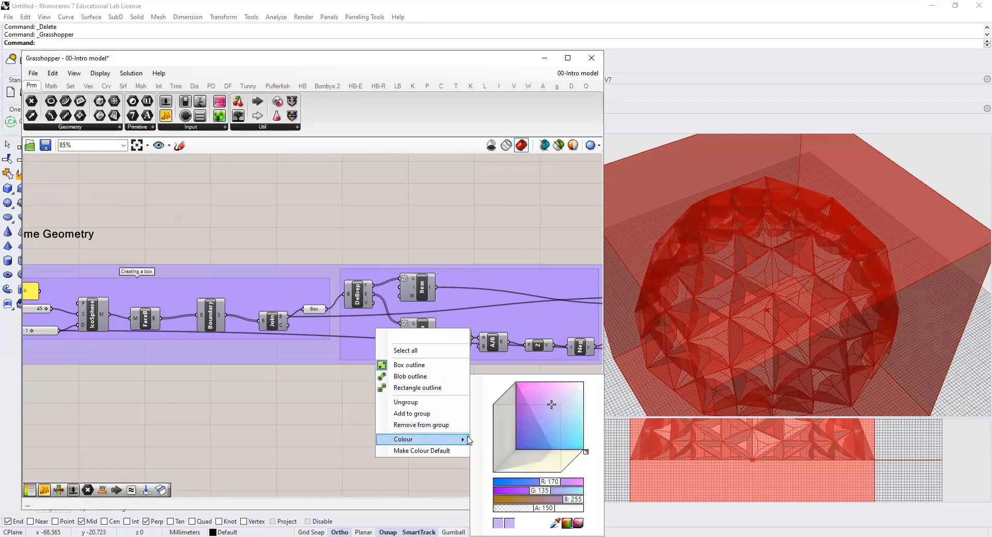
drag(555, 484, 523, 510)
- Change the colour of the "Creating a box" group to blue
right_click(265, 298)
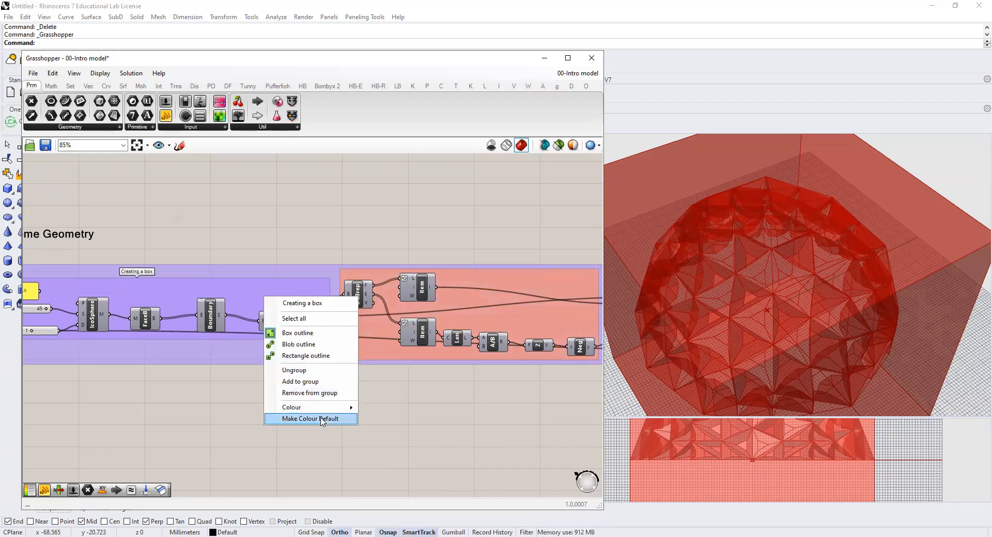
mouse_move(322, 408)
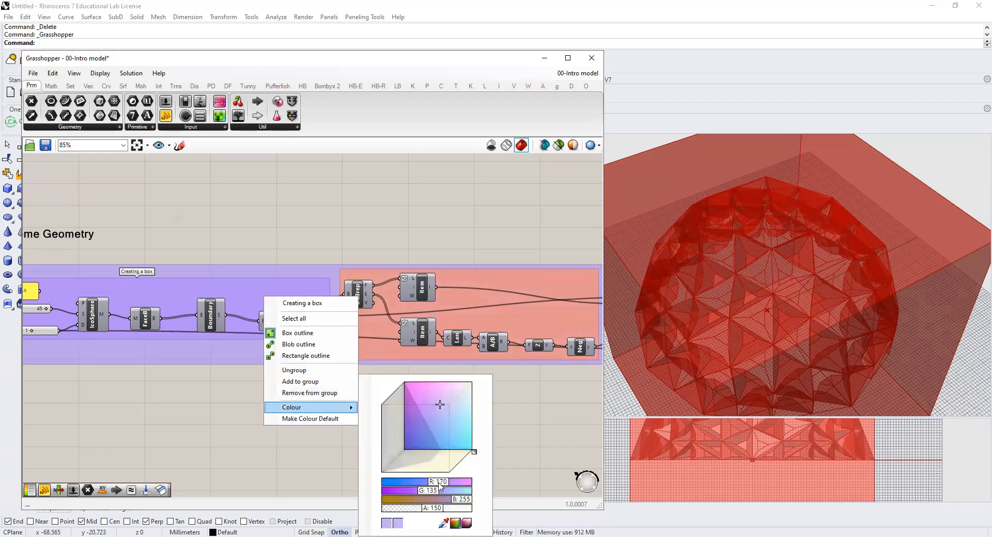
click(259, 372)
scroll(310, 376, down, 4)
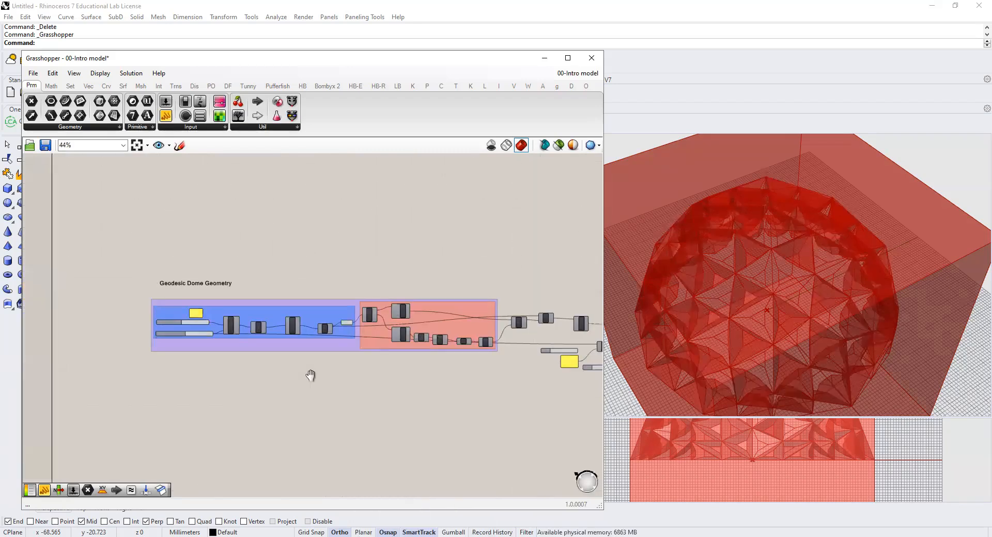
right_click(333, 314)
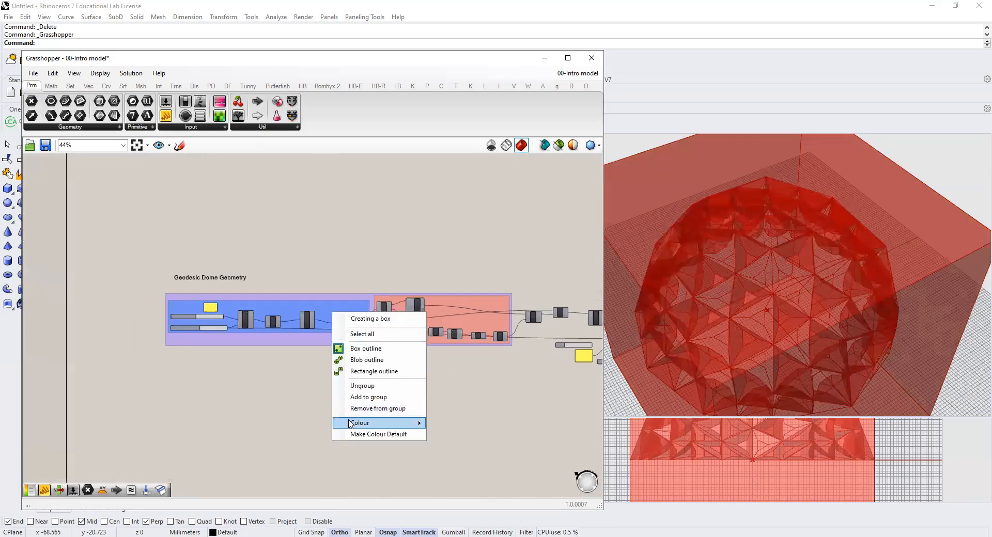
mouse_move(422, 425)
click(196, 443)
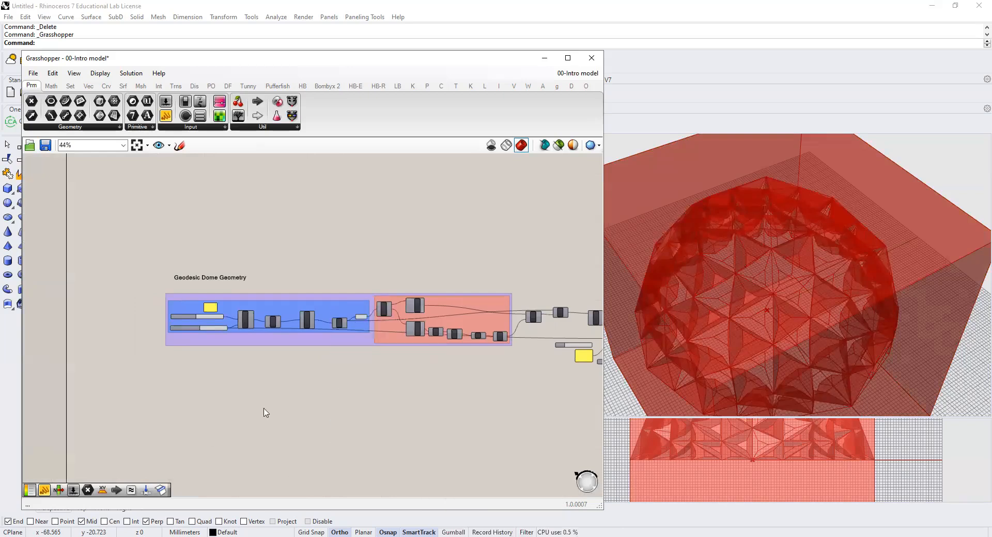
scroll(346, 374, down, 2)
right_drag(397, 370, 361, 369)
scroll(324, 338, up, 3)
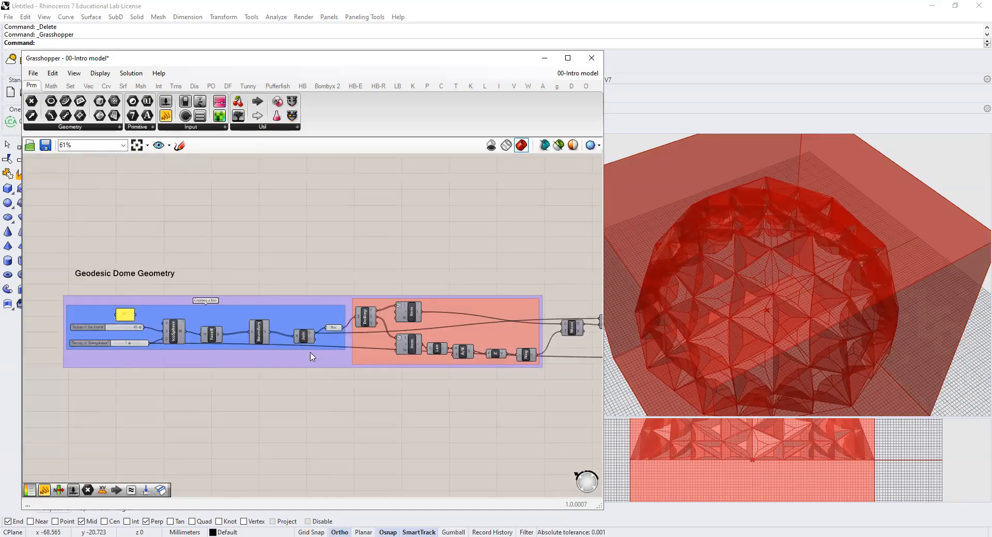
- Ungroup the outer group that encloses the "Creating a box" group and the DeBrep-to-Neg group
right_click(311, 353)
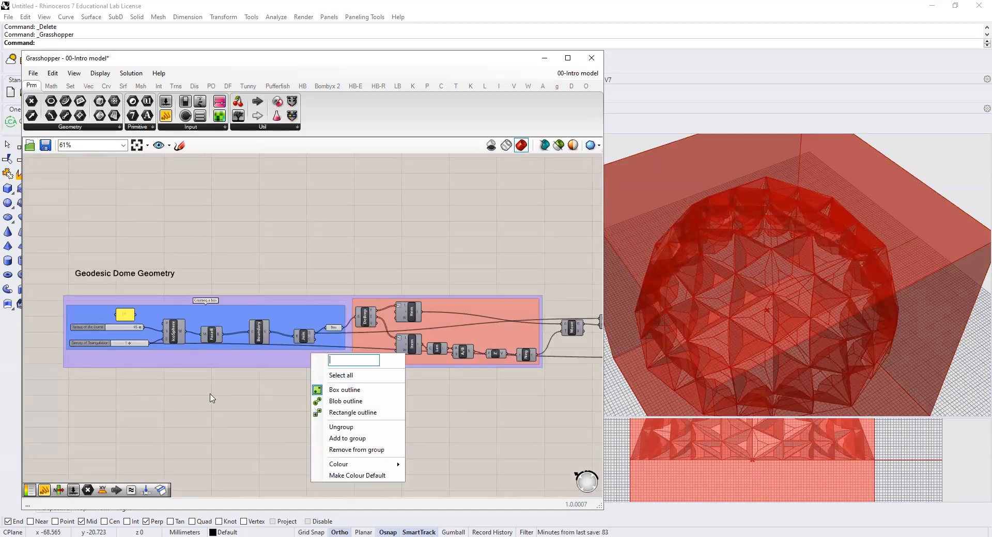
click(268, 354)
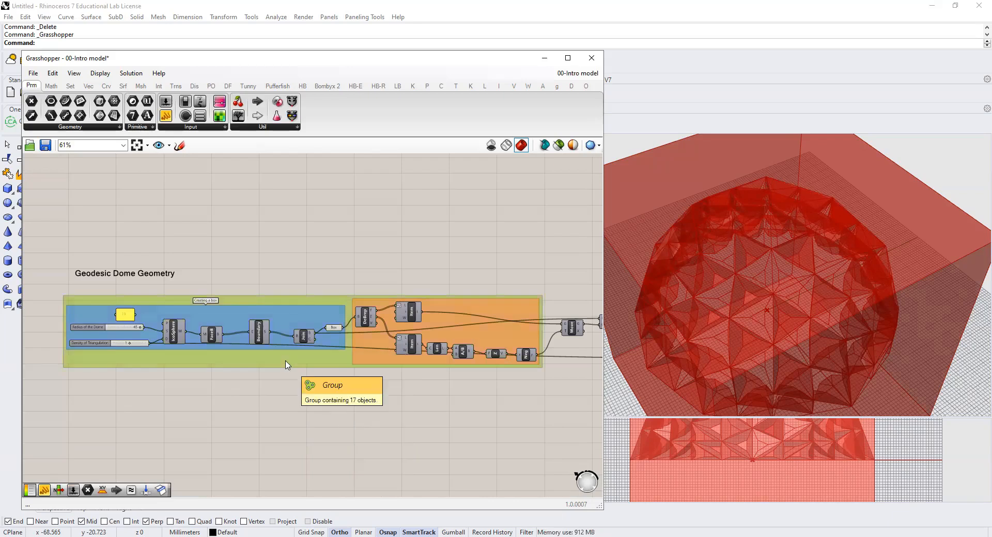
right_click(288, 366)
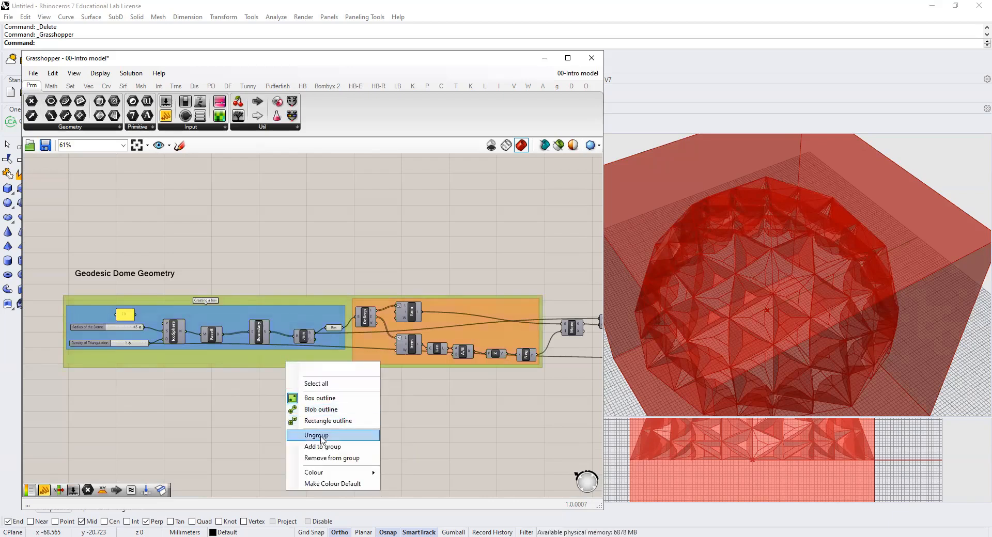
click(320, 436)
- Ungroup the light red group containing the components from DeBrep through Neg
right_click(375, 364)
click(405, 436)
right_drag(405, 404, 360, 376)
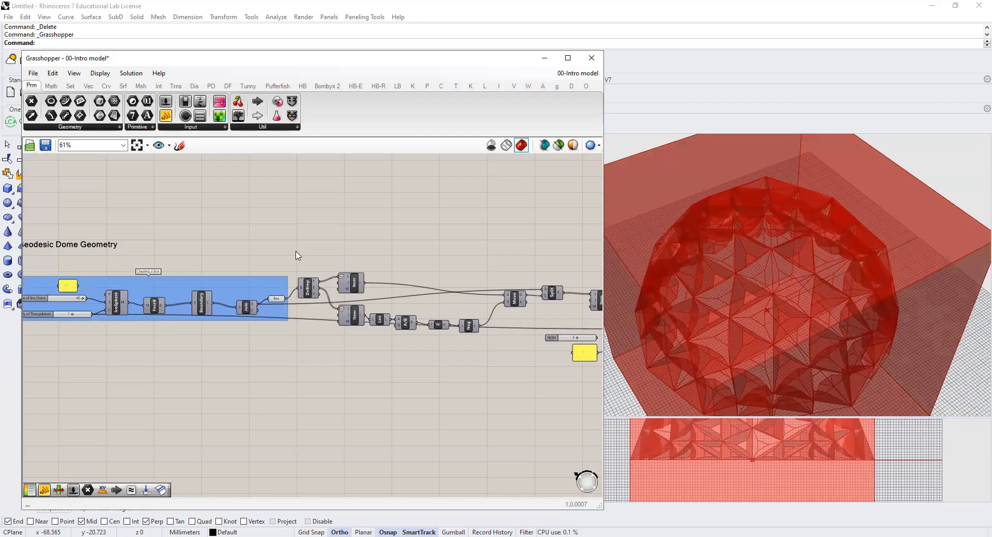
- Align the left edges of the components from DeBrep through Neg and distribute them vertically using the Align widget
drag(292, 247, 498, 383)
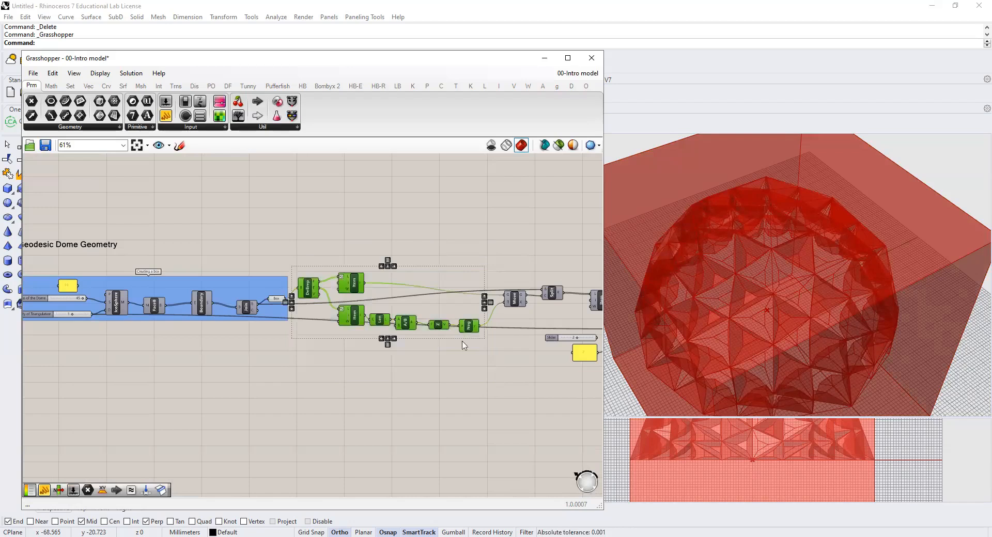
scroll(434, 317, up, 3)
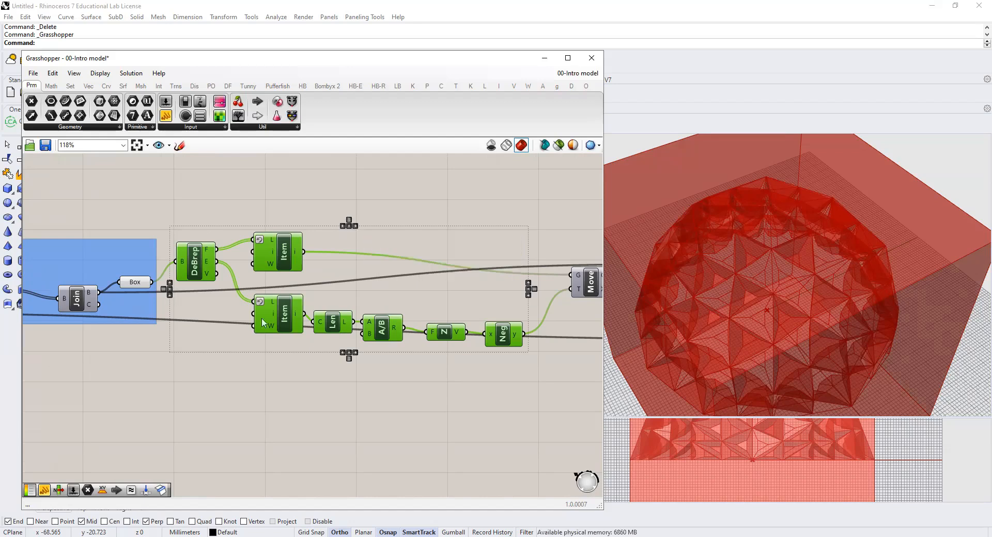
right_click(350, 224)
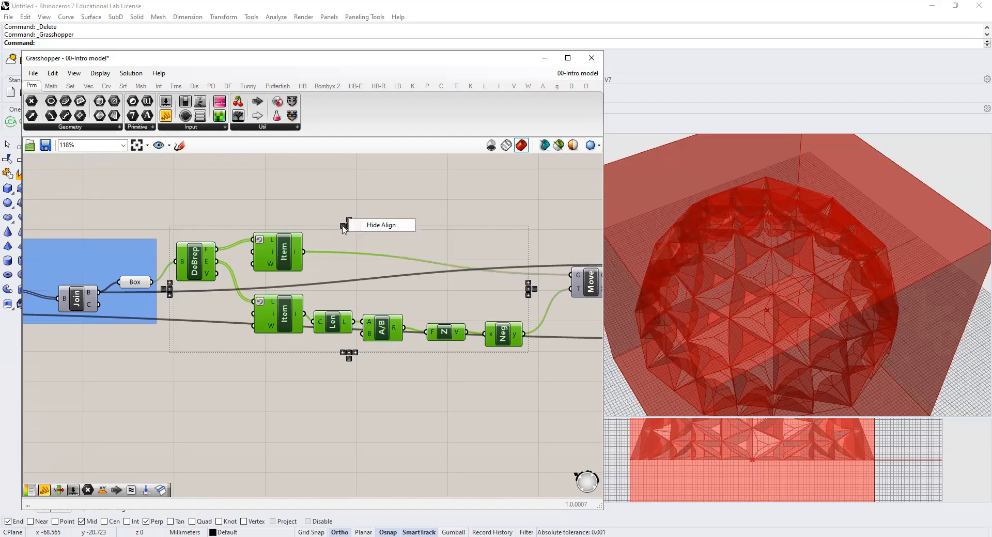
click(343, 226)
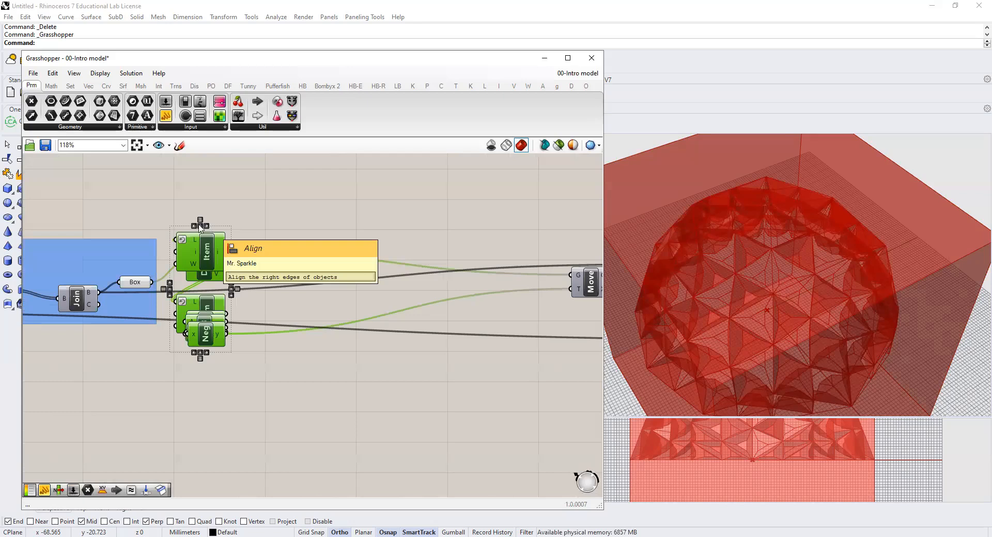
click(200, 222)
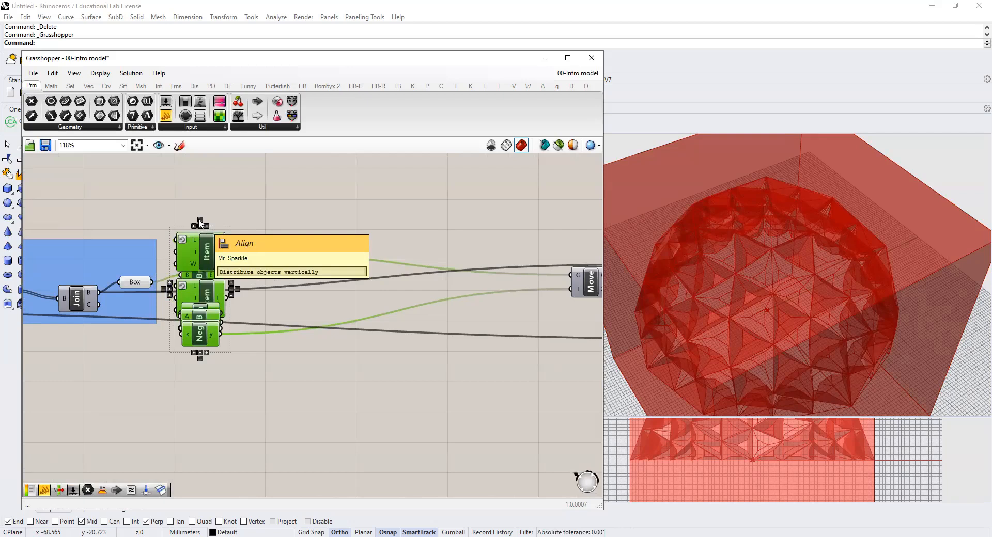
- Spread the stacked components into a loose vertical column, with Item and DeBrep above and Neg lowest
drag(205, 336, 362, 464)
click(381, 381)
drag(359, 298, 363, 401)
drag(366, 280, 372, 352)
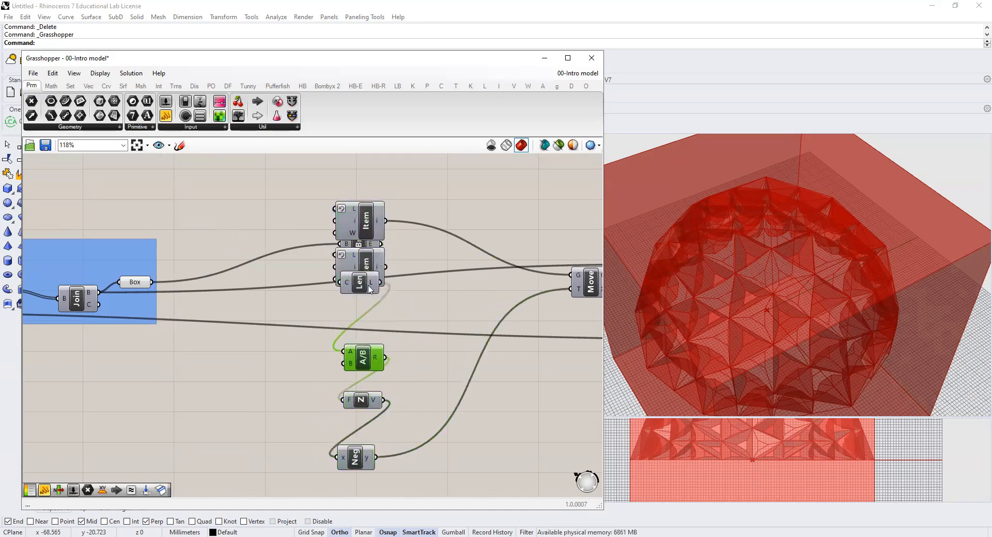
drag(370, 290, 367, 325)
drag(365, 227, 365, 175)
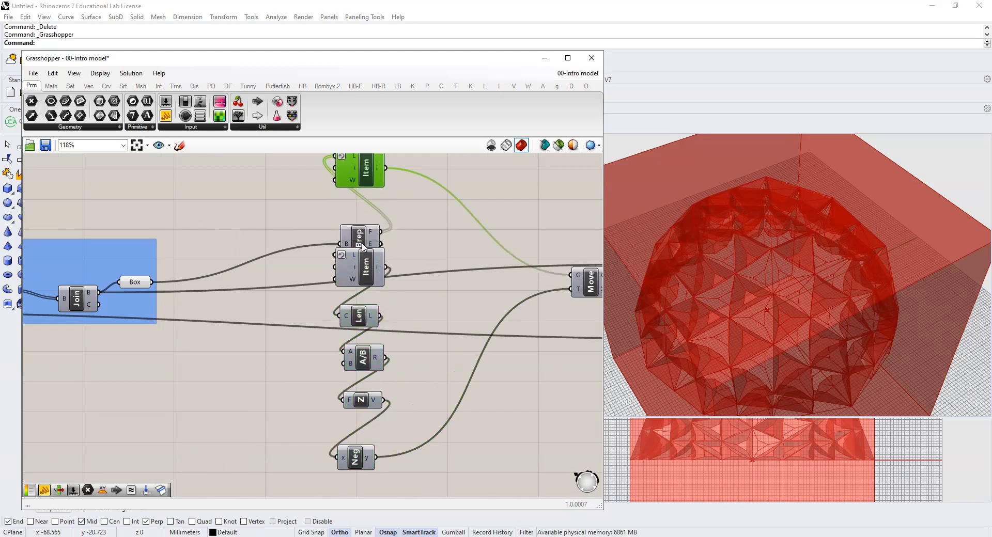
drag(365, 247, 364, 226)
- Select all seven components in the column and distribute them vertically
scroll(341, 247, down, 4)
drag(324, 200, 390, 401)
scroll(355, 229, up, 3)
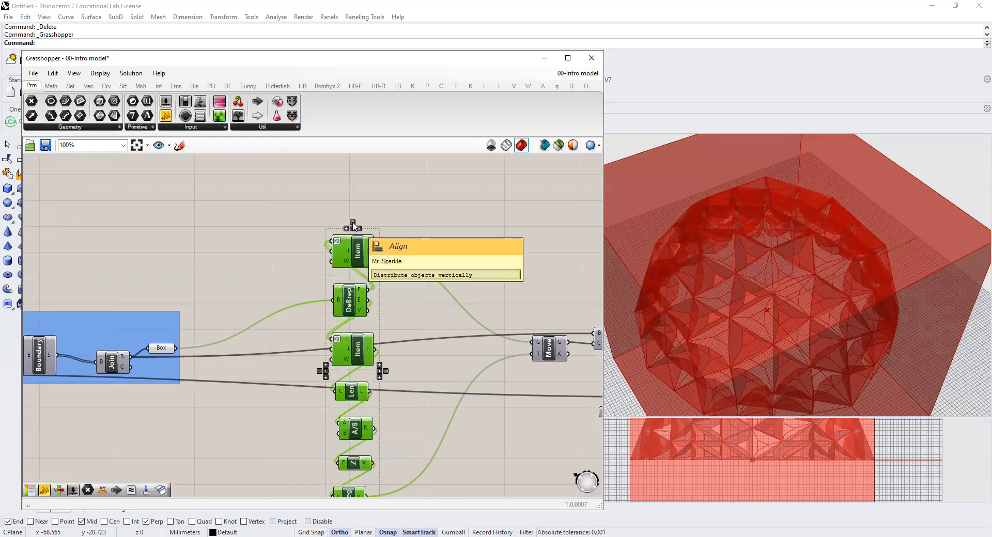
scroll(354, 226, down, 2)
click(352, 226)
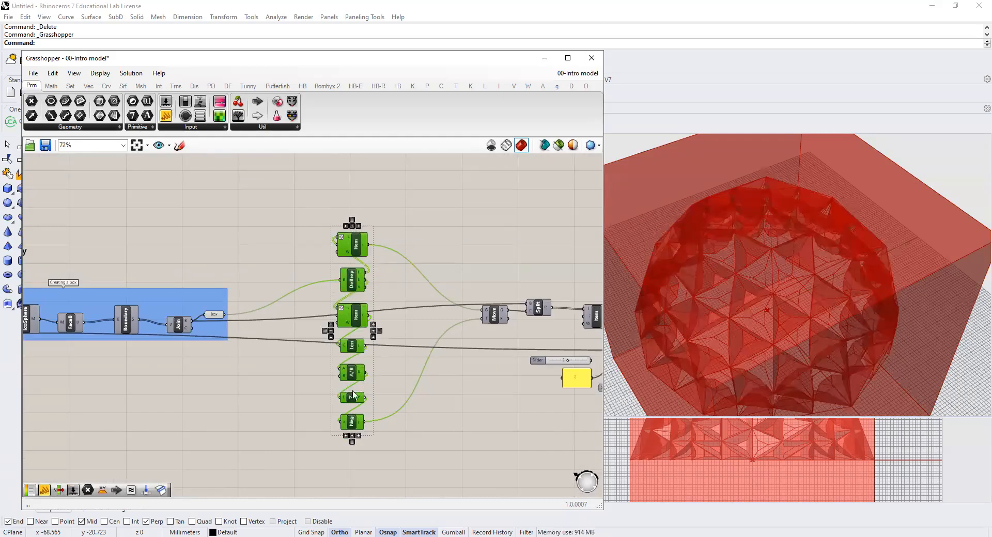
- Align the column's components by their left edges and then by their right edges, and clear the selection
scroll(367, 358, up, 3)
scroll(348, 263, down, 3)
scroll(334, 200, up, 2)
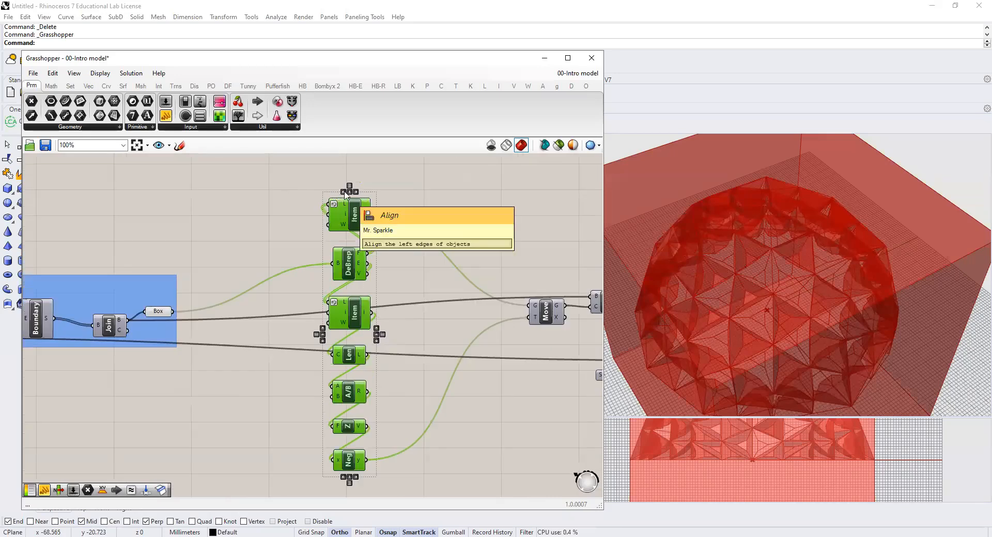
click(343, 195)
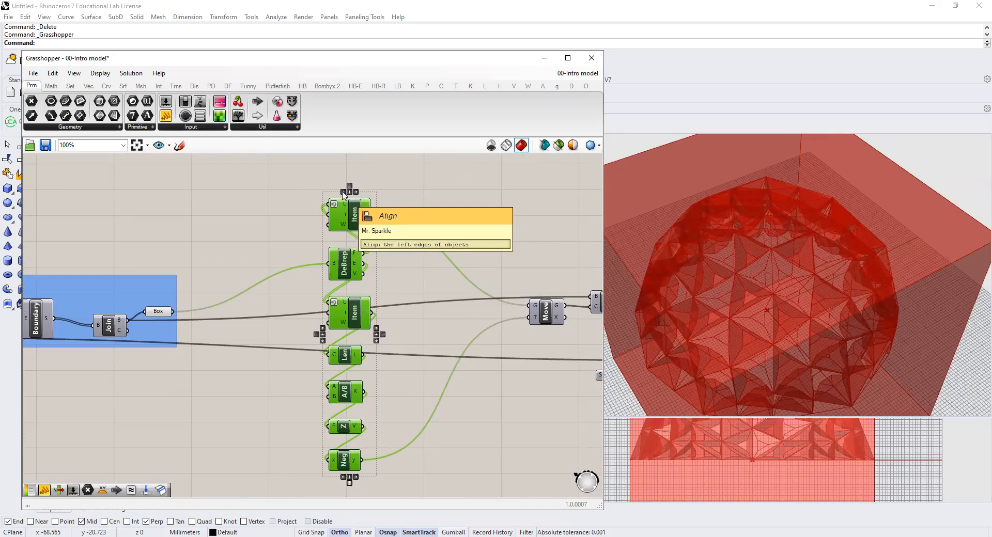
click(356, 193)
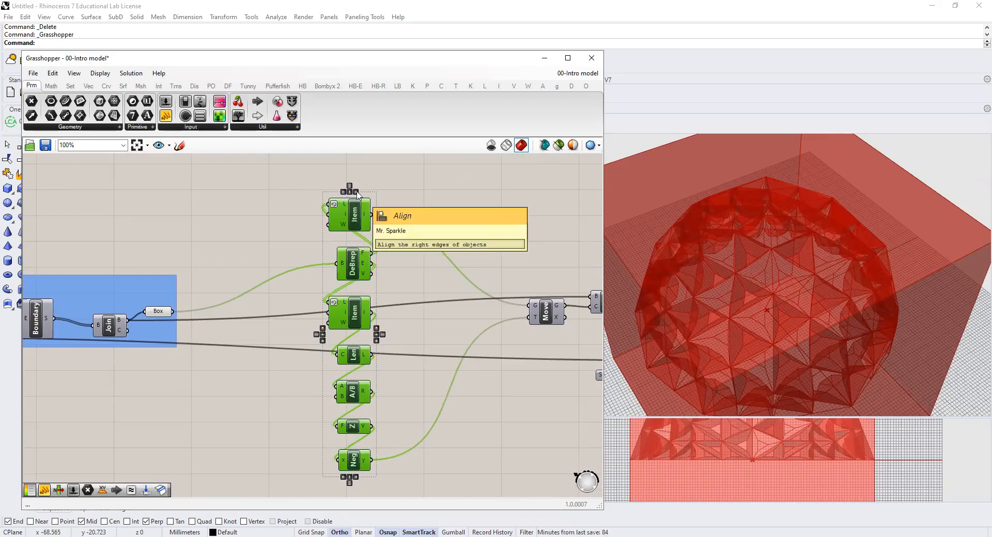
click(495, 217)
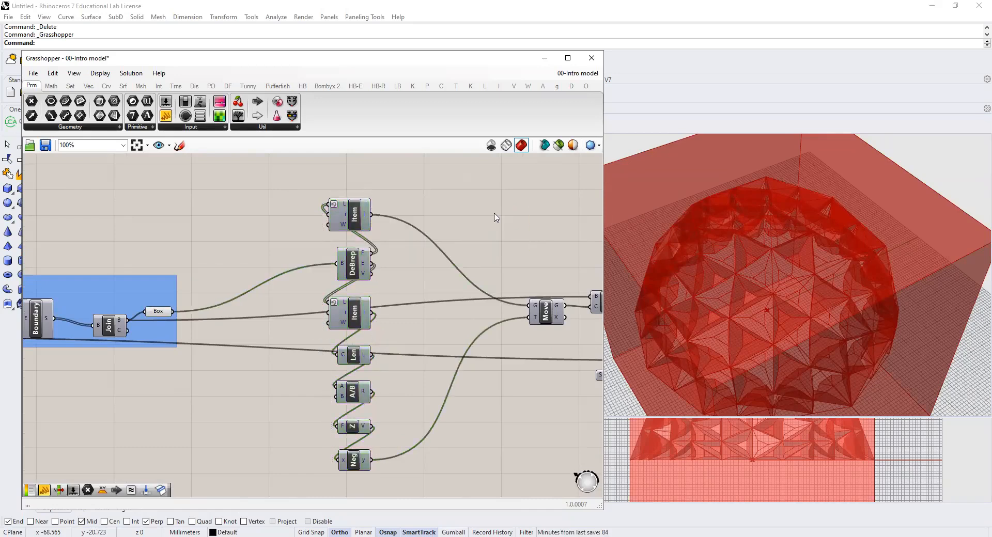
- Undo the alignments, distributions and component moves, as well as the ungrouping of DeBrep through Neg
key(ctrl+z)
key(ctrl+z)
key(ctrl+z)
key(ctrl+z)
key(ctrl+z)
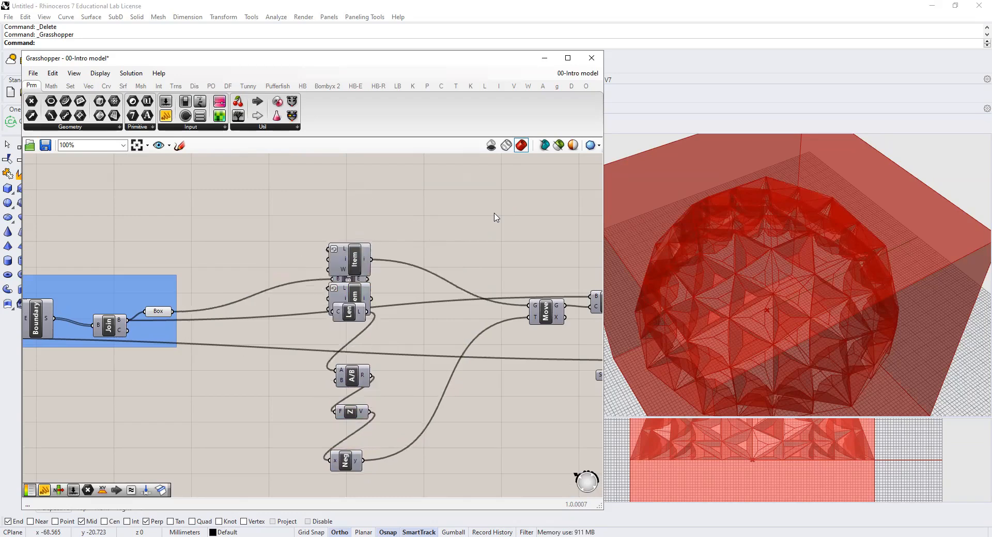
key(ctrl+z)
key(ctrl+z)
key(ctrl+z)
key(ctrl+z)
key(ctrl+z)
key(ctrl+z)
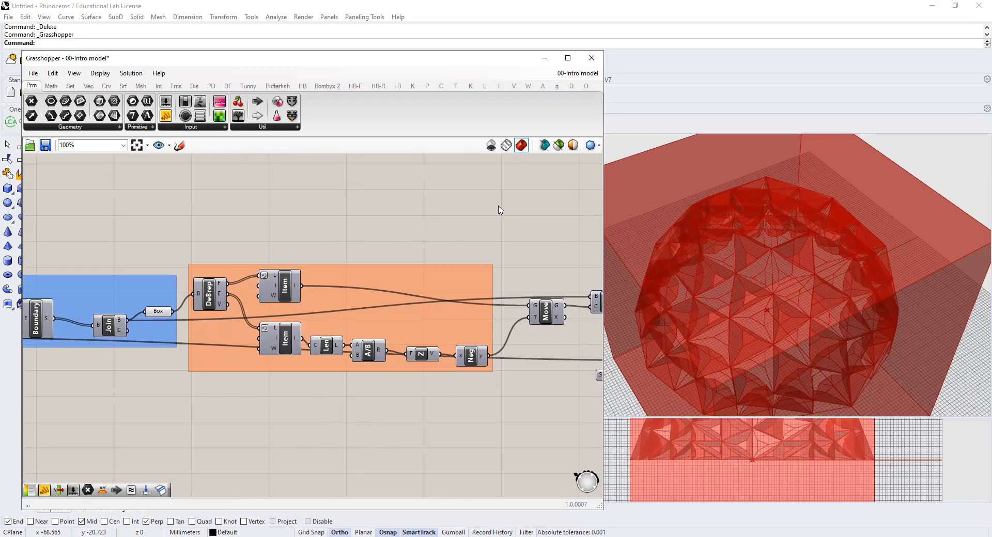
- Switch the Profiler canvas widget off and back on
scroll(325, 340, up, 2)
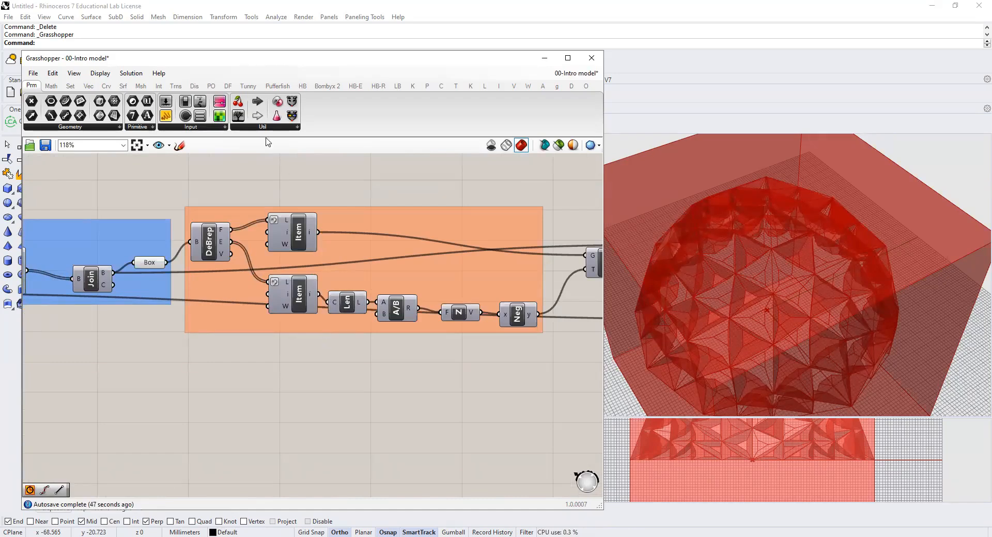
click(100, 73)
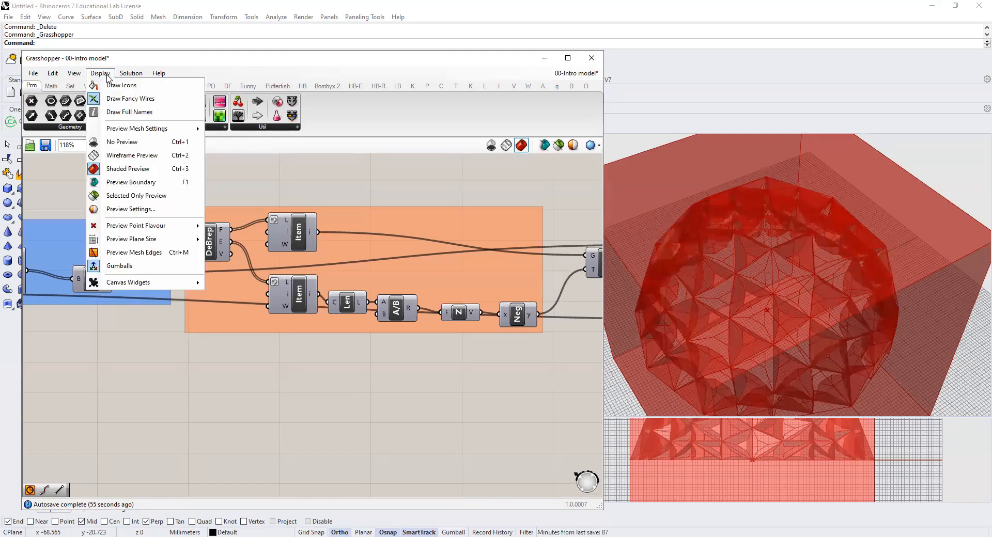
mouse_move(129, 285)
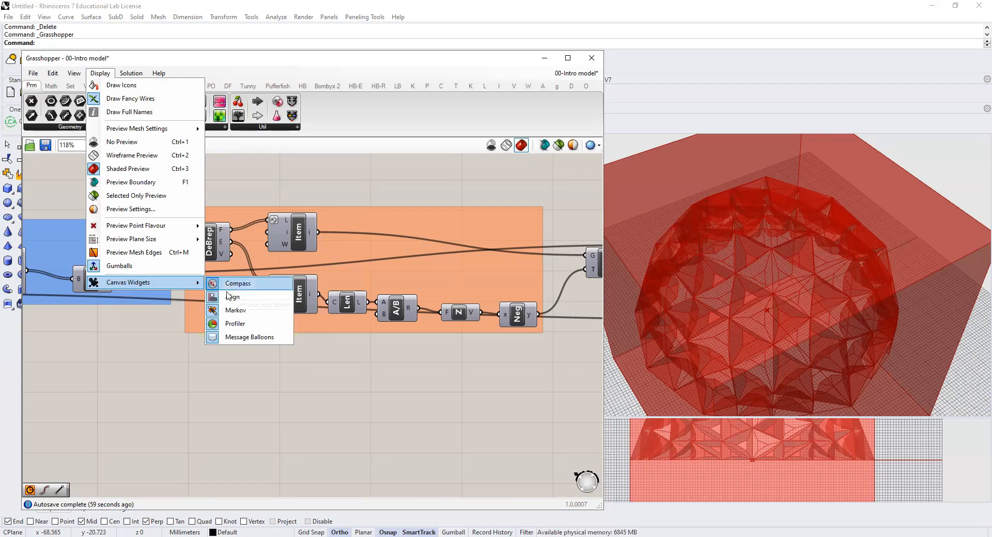
click(217, 325)
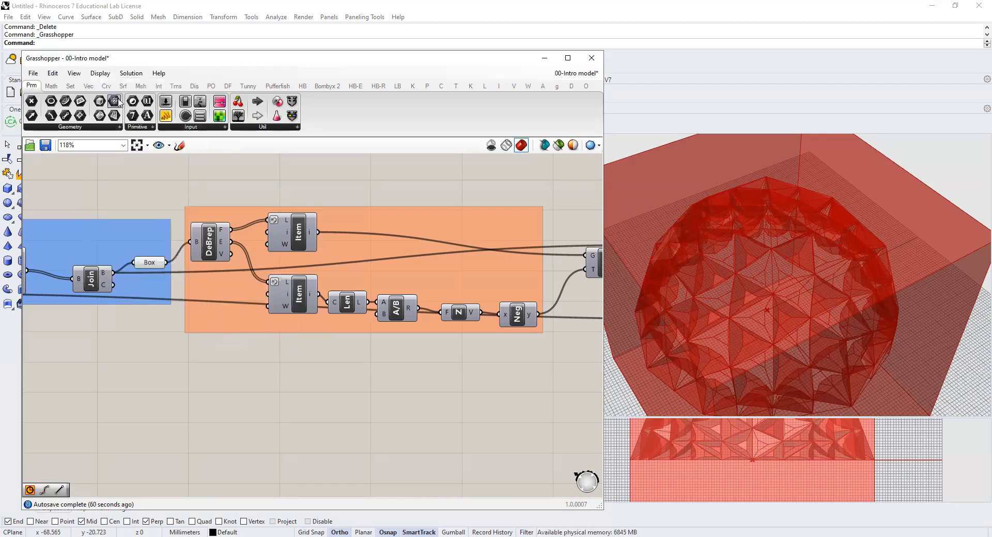
click(100, 73)
mouse_move(126, 282)
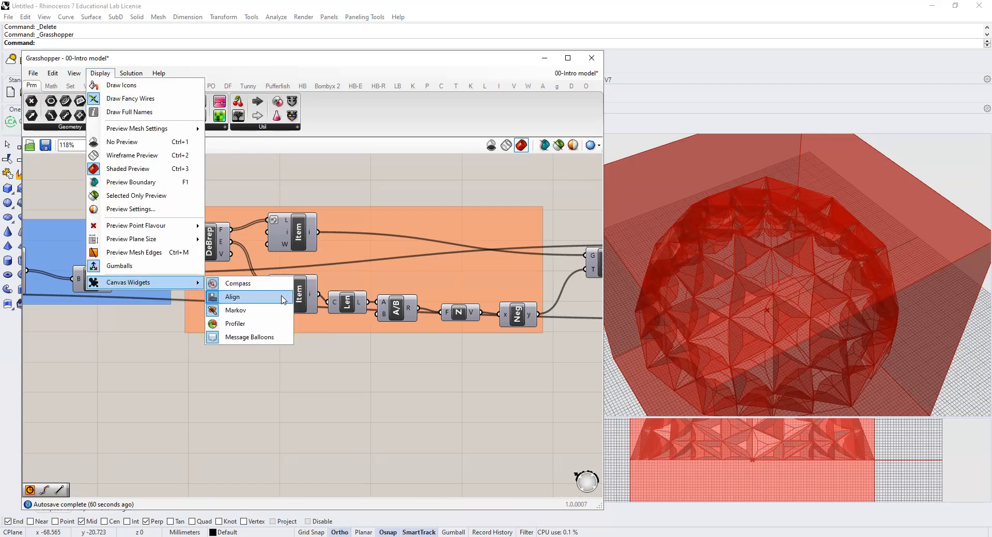
click(233, 324)
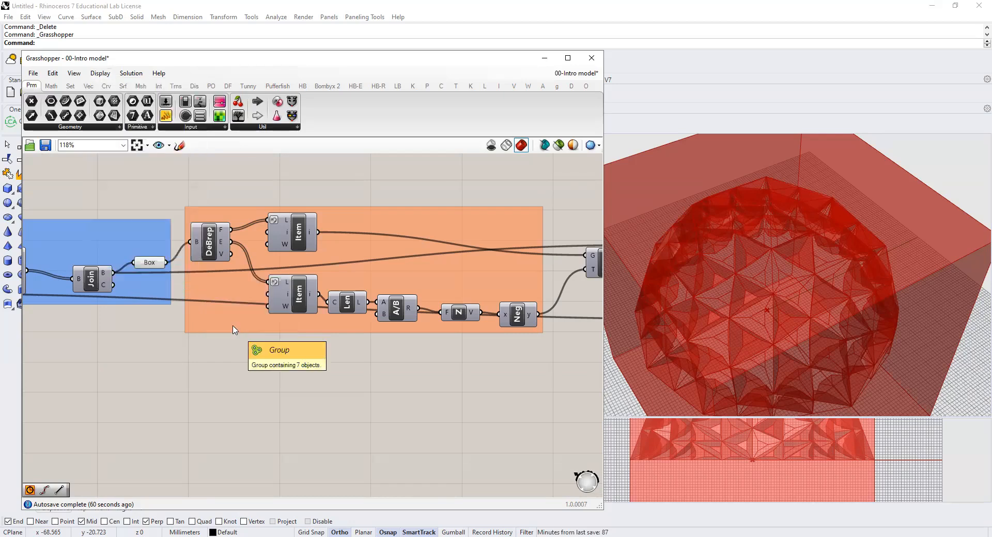
- Examine the Profiler's calculation time under the Split component and compare it with the surrounding components
scroll(405, 270, down, 3)
scroll(404, 270, up, 5)
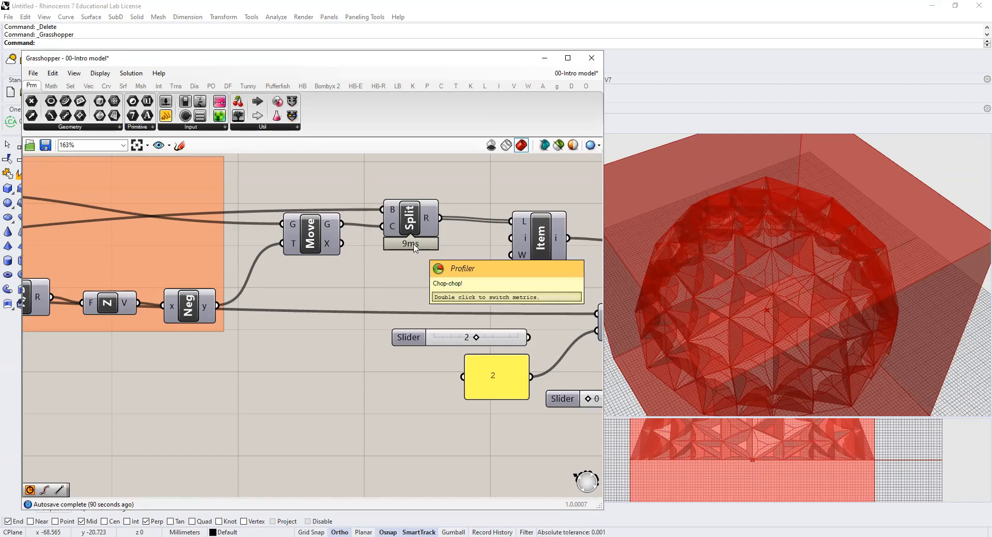
scroll(414, 248, down, 6)
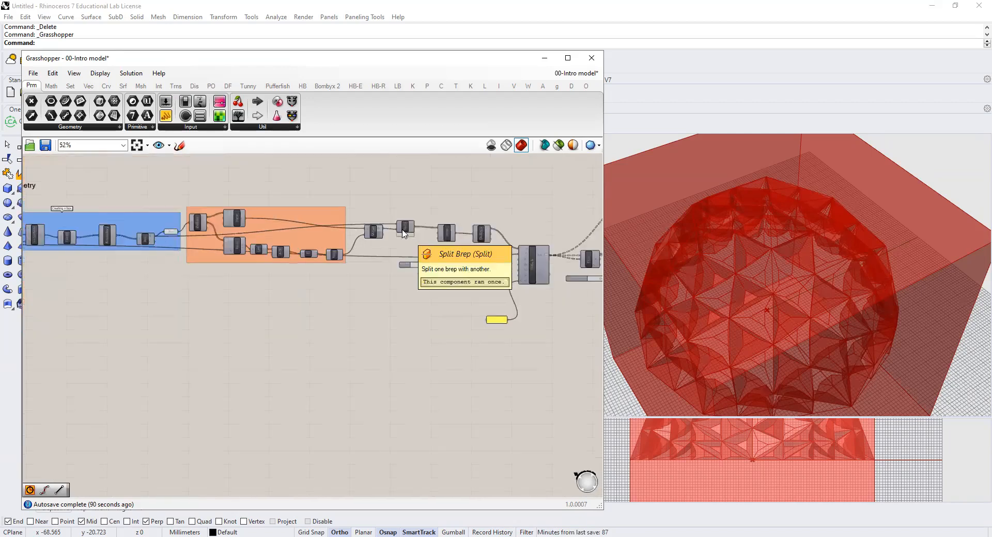
scroll(404, 234, up, 4)
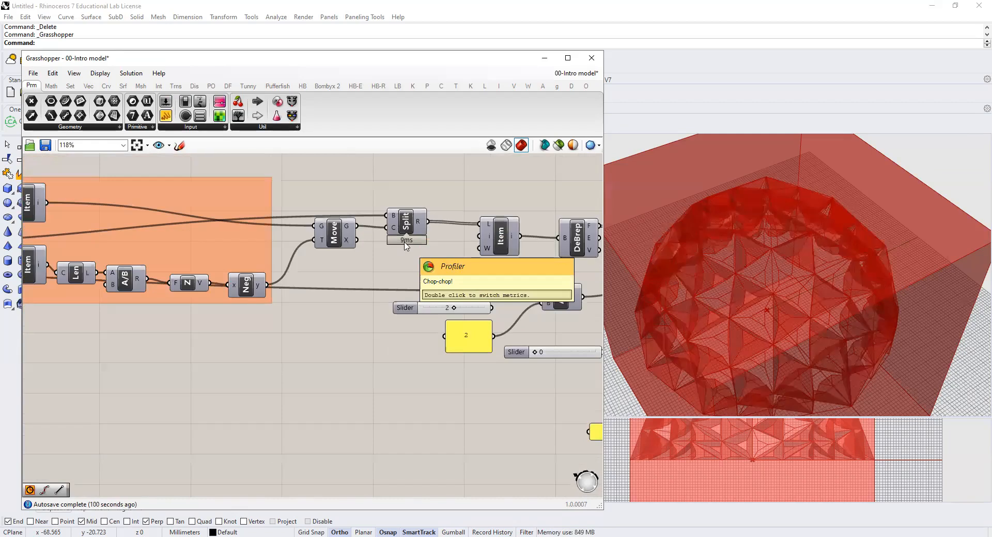
scroll(406, 246, up, 2)
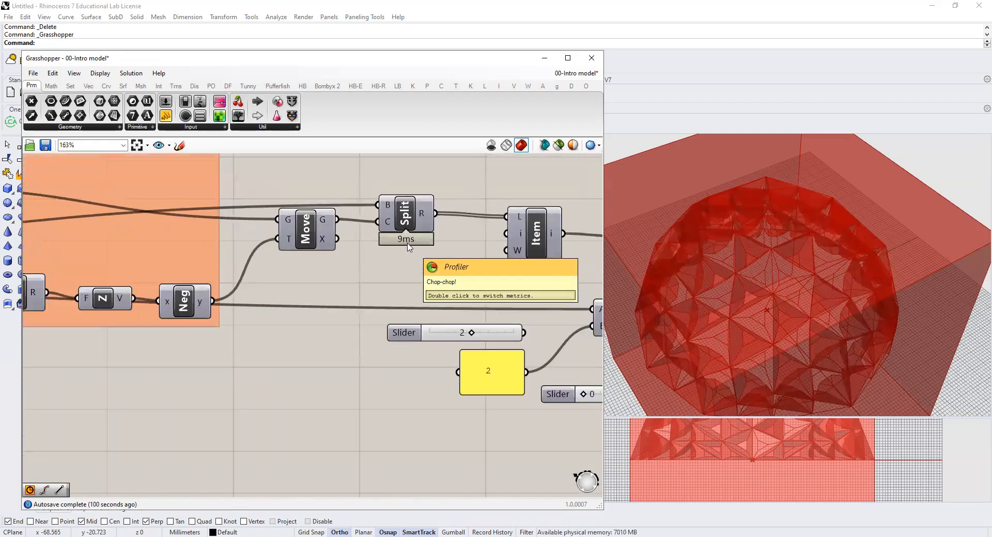
scroll(408, 247, down, 5)
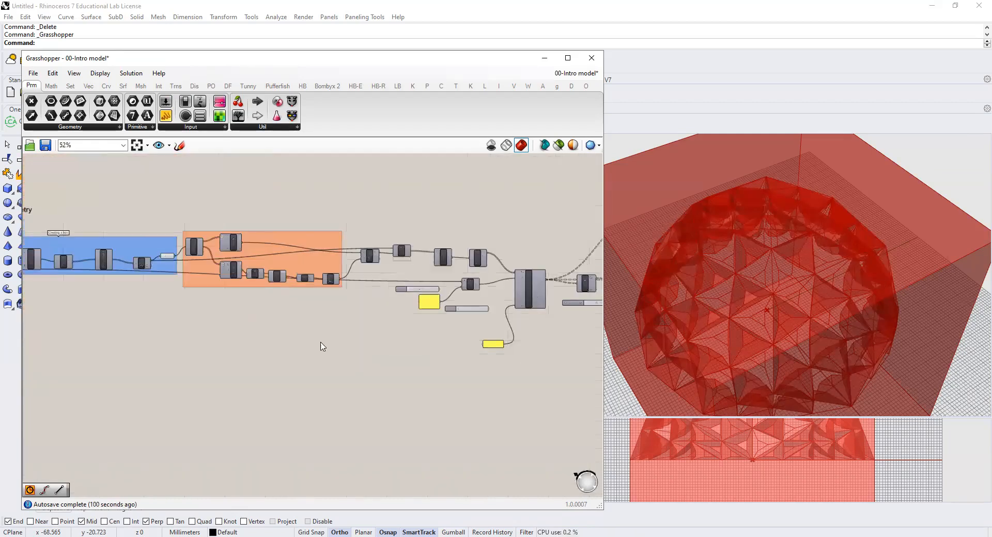
scroll(457, 295, up, 2)
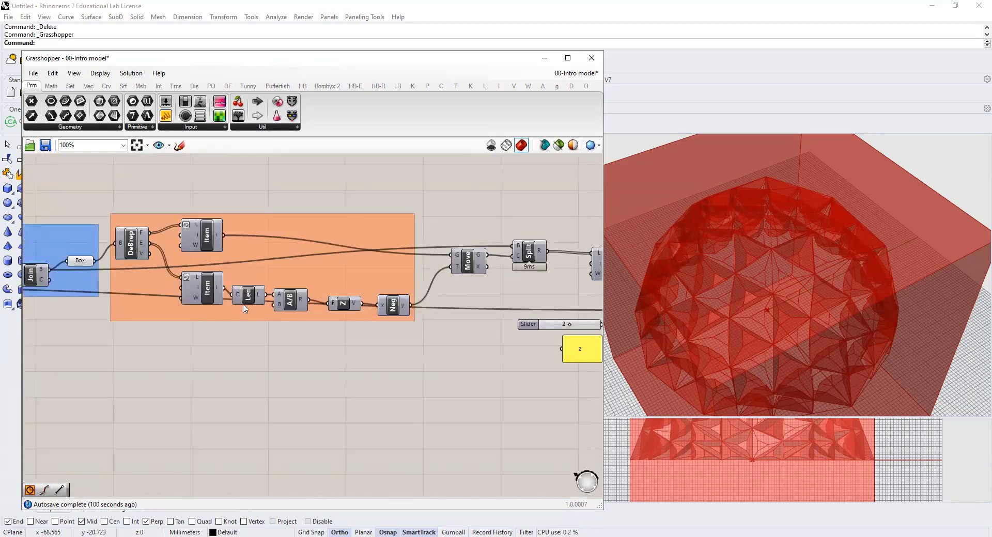
right_drag(312, 332, 363, 326)
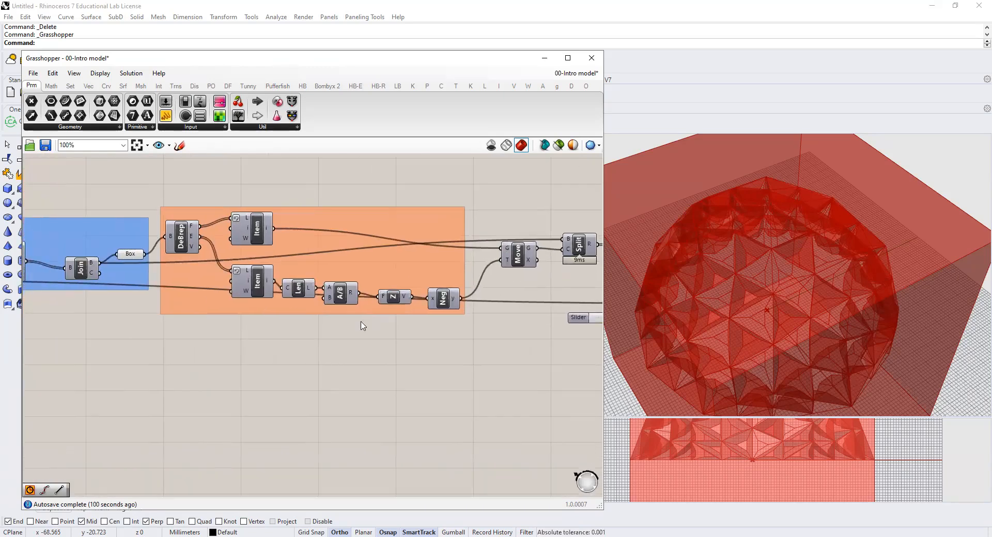
- Examine the Profiler's calculation times from the upper List Item component through the Crv parameter to the final Loft component
click(247, 240)
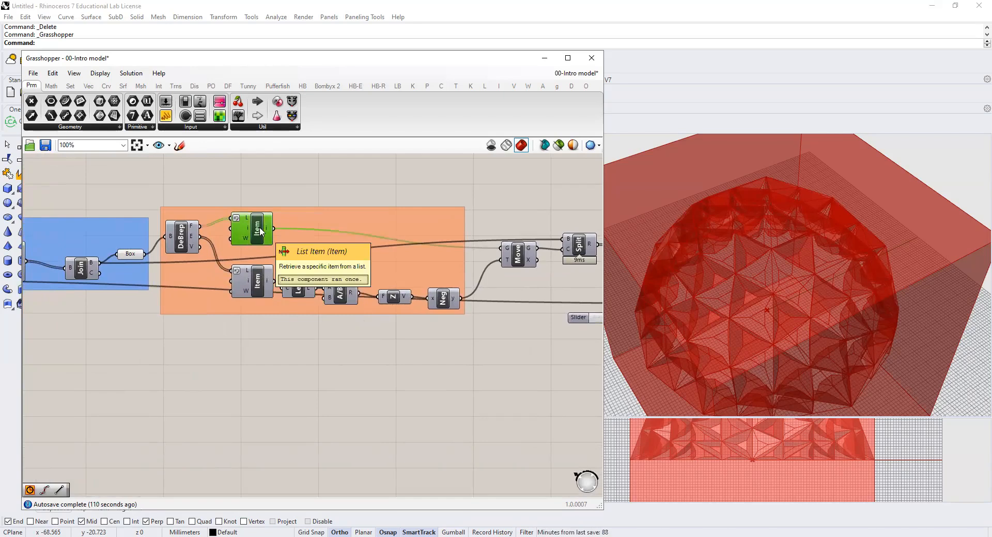
scroll(260, 231, up, 4)
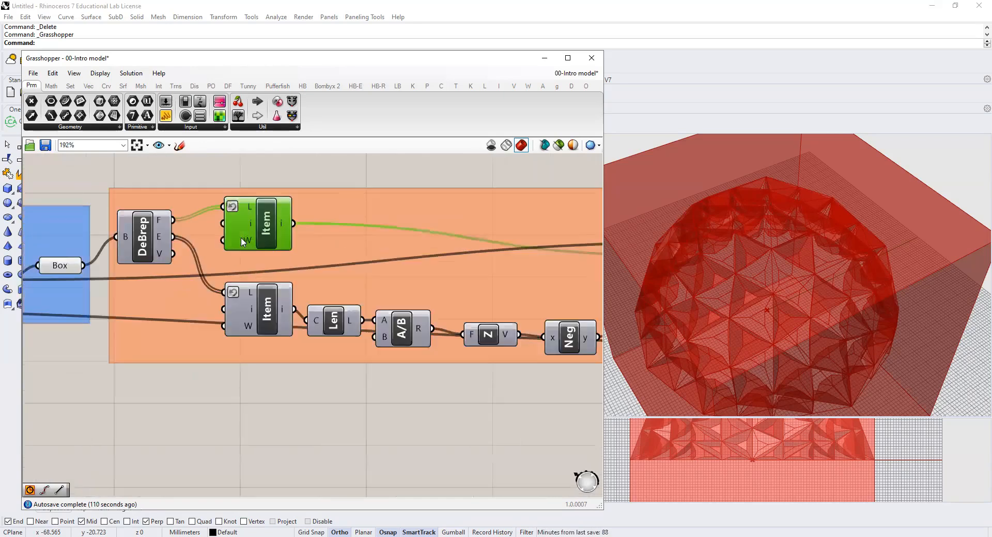
scroll(245, 252, down, 5)
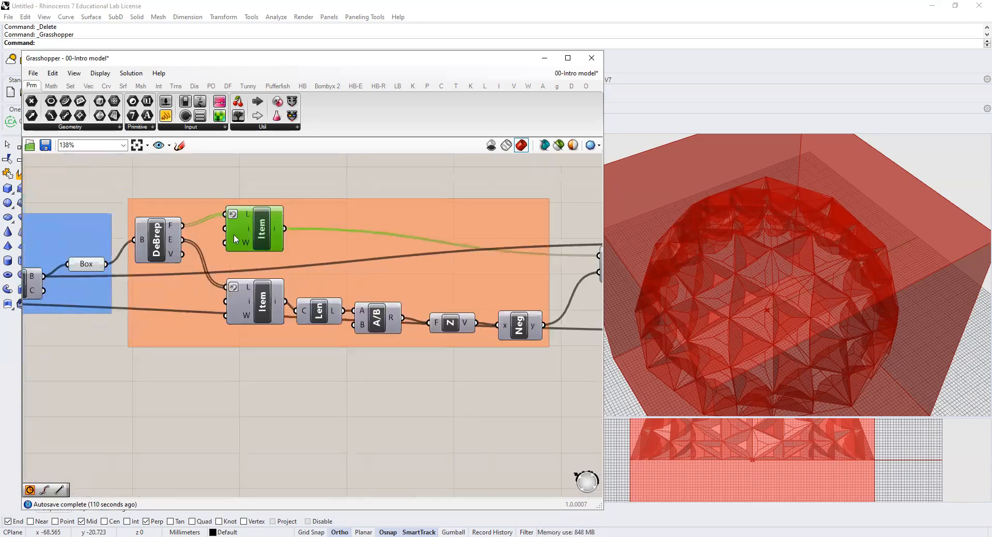
right_drag(504, 274, 275, 264)
right_drag(527, 391, 300, 366)
scroll(305, 370, down, 2)
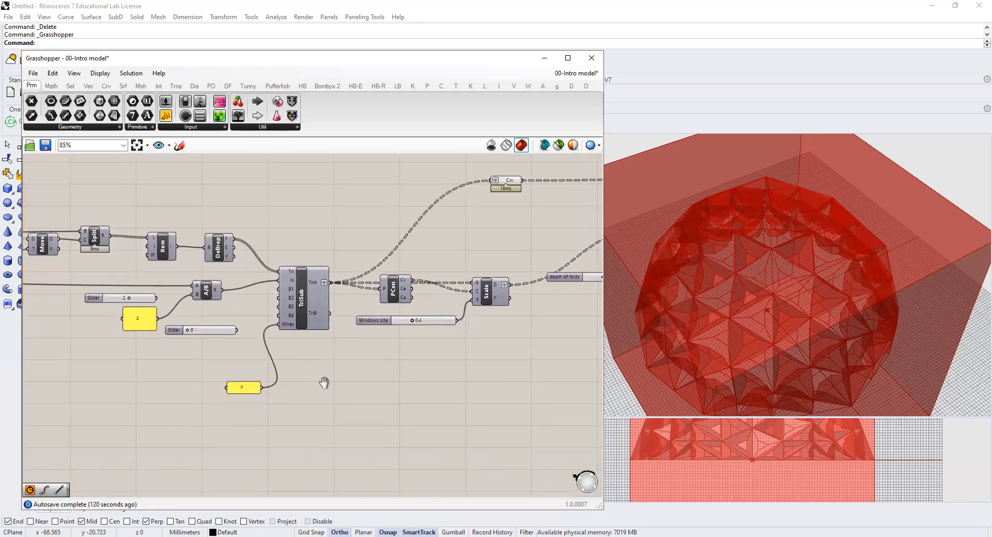
scroll(381, 336, down, 2)
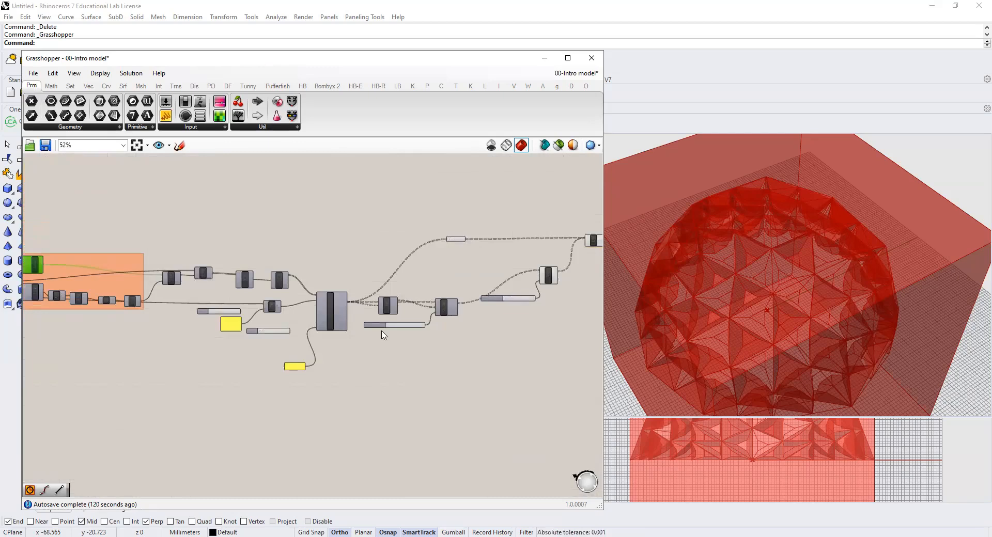
scroll(476, 242, up, 3)
right_drag(466, 240, 271, 284)
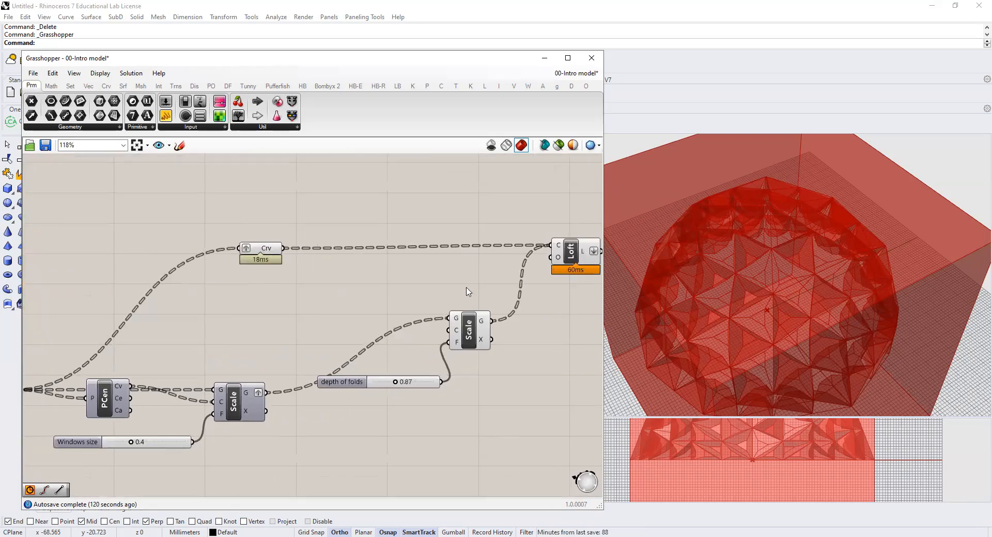
right_drag(468, 292, 308, 289)
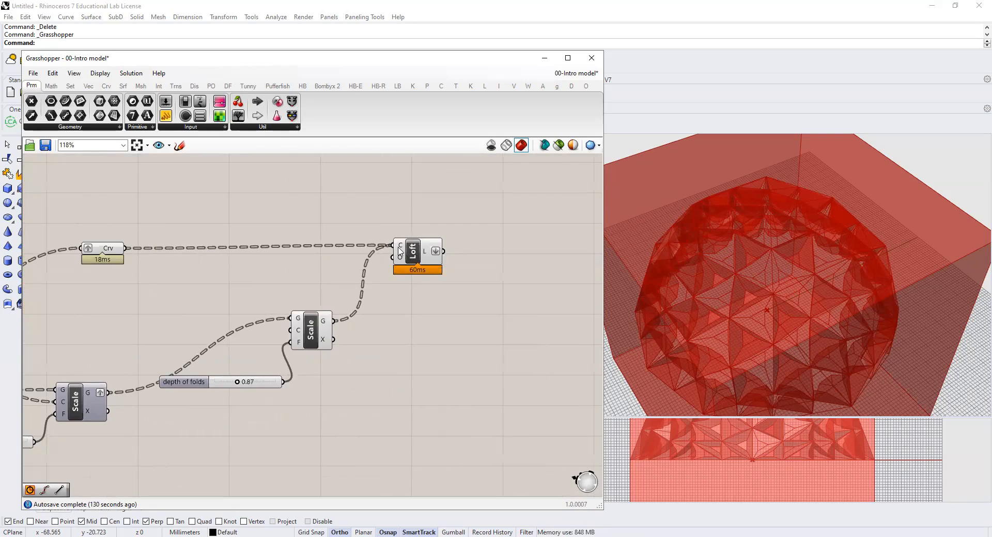
scroll(413, 265, up, 3)
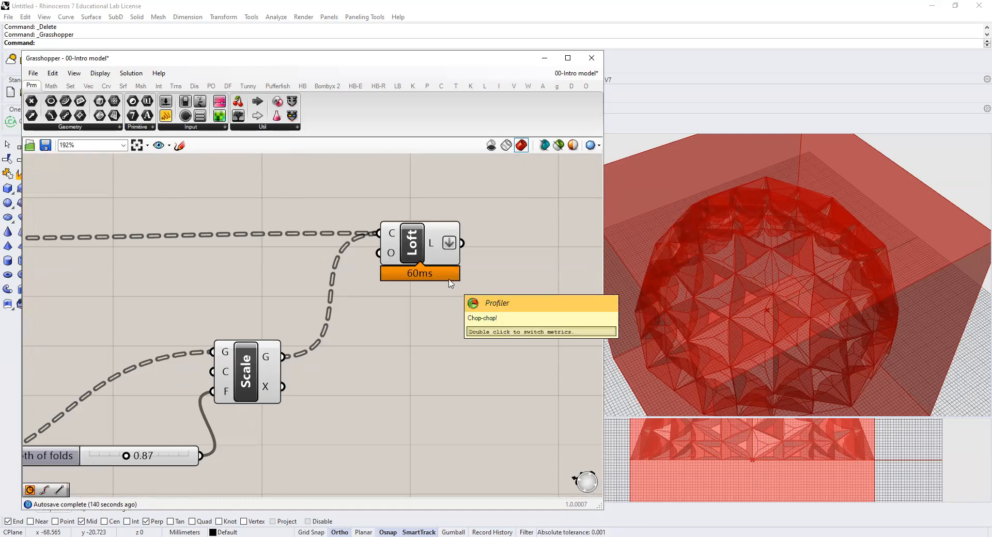
scroll(450, 283, down, 2)
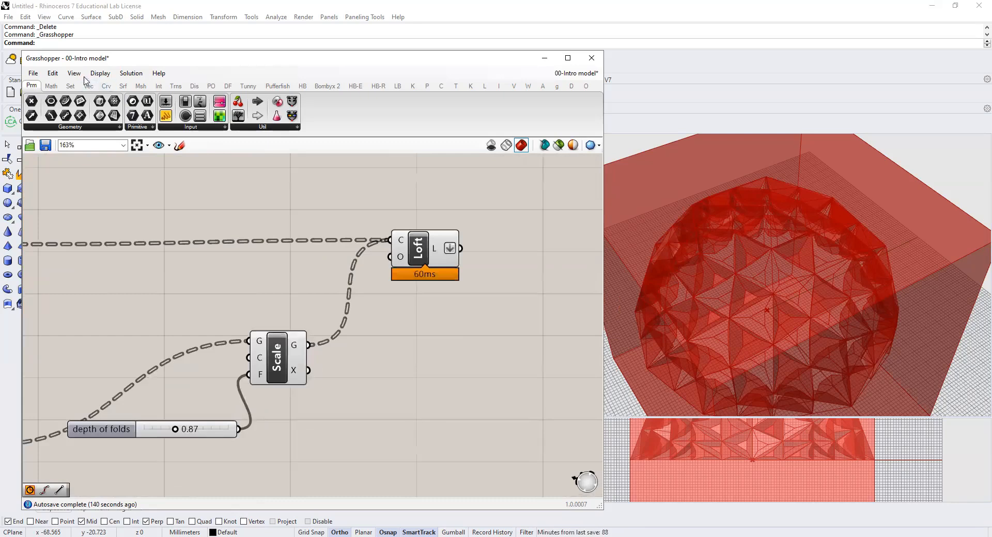
- Switch off the Profiler canvas widget
scroll(488, 315, down, 3)
scroll(485, 321, down, 4)
right_drag(294, 390, 394, 344)
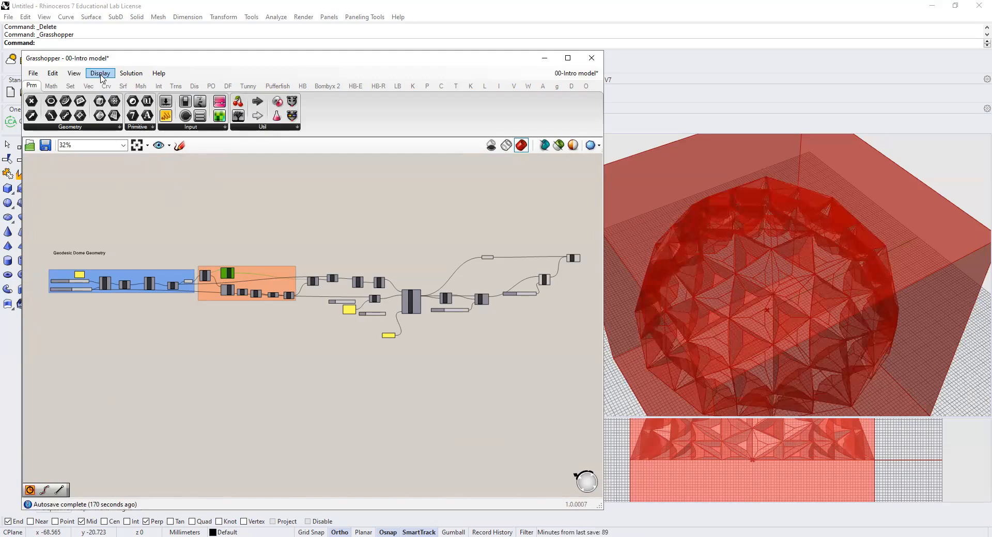
click(101, 75)
mouse_move(117, 284)
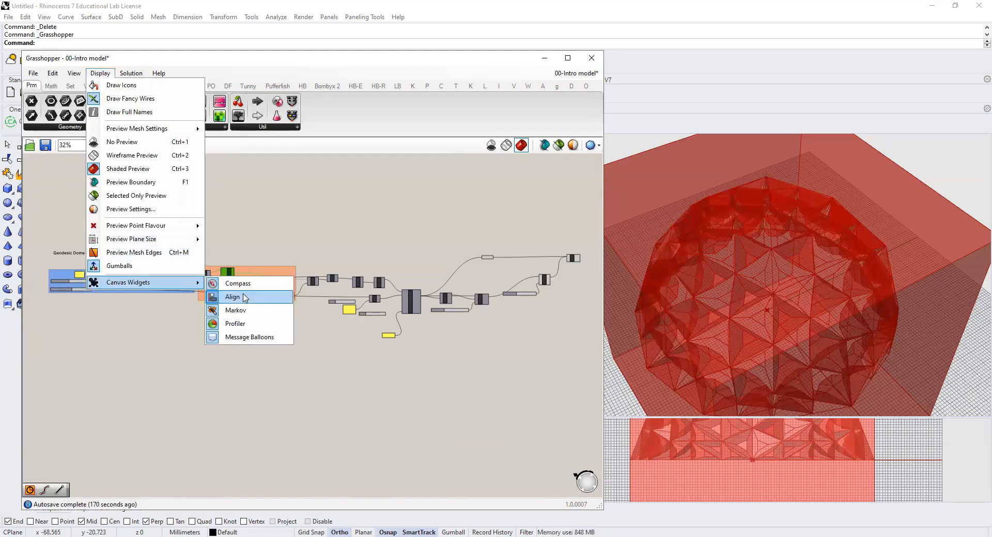
click(235, 324)
scroll(378, 292, up, 6)
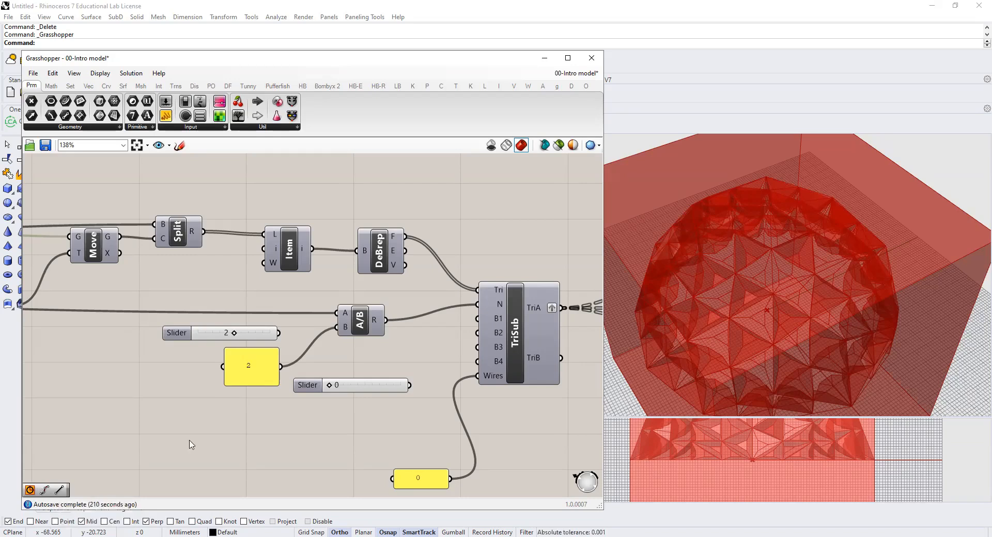
scroll(144, 401, down, 6)
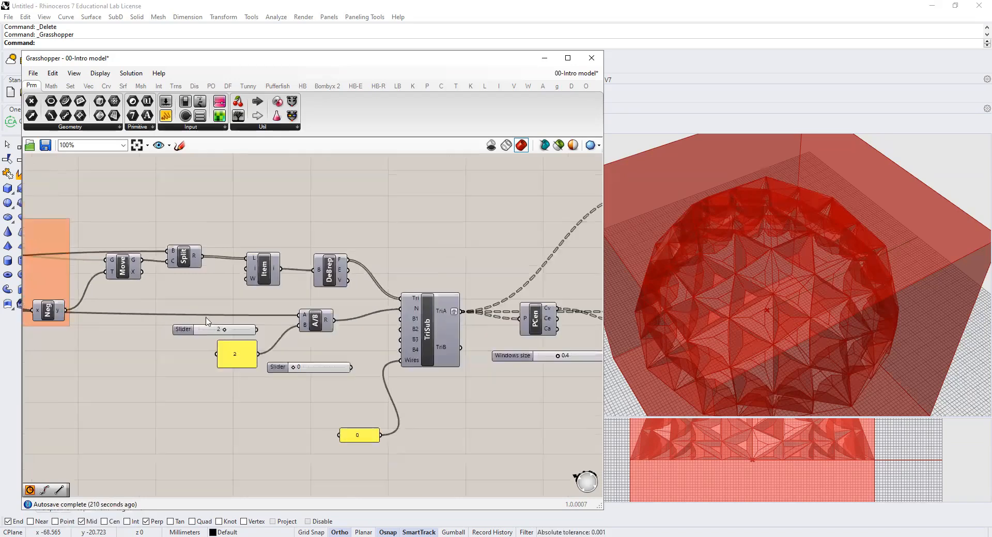
scroll(203, 366, down, 2)
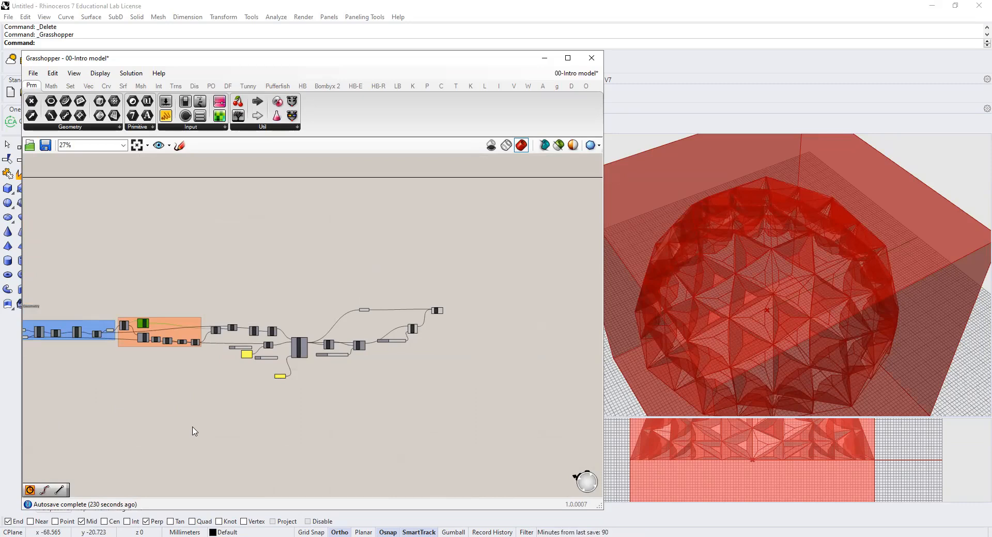
right_drag(168, 393, 227, 368)
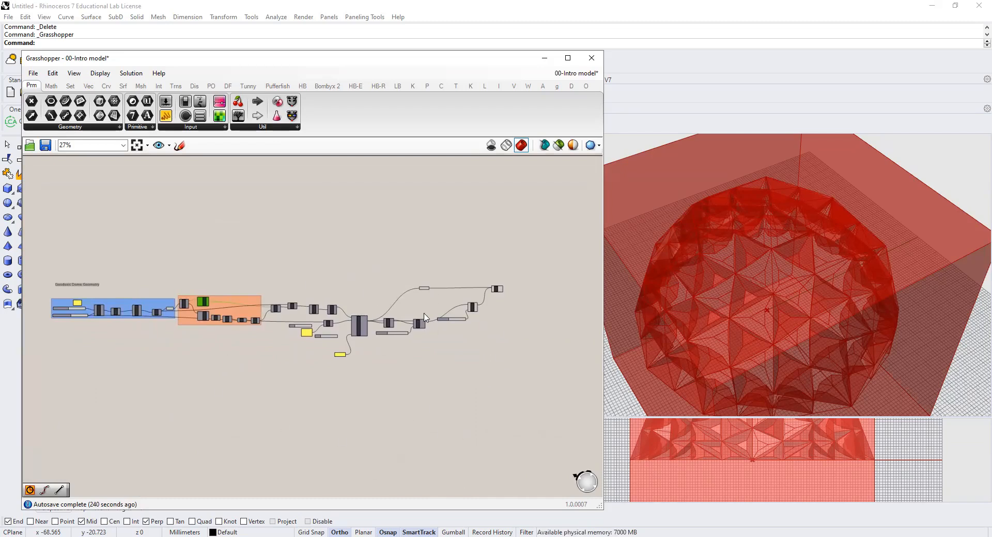
scroll(362, 308, up, 5)
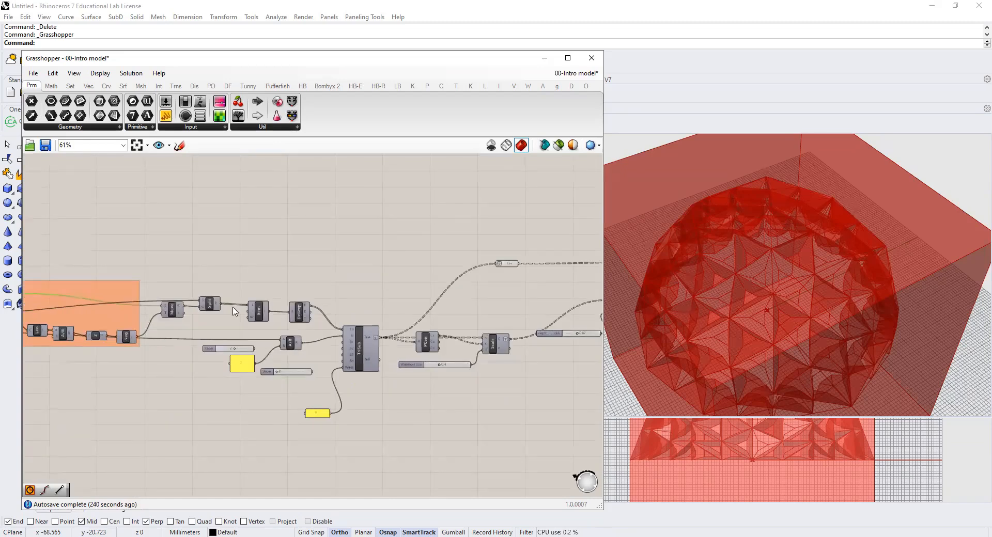
scroll(234, 312, up, 2)
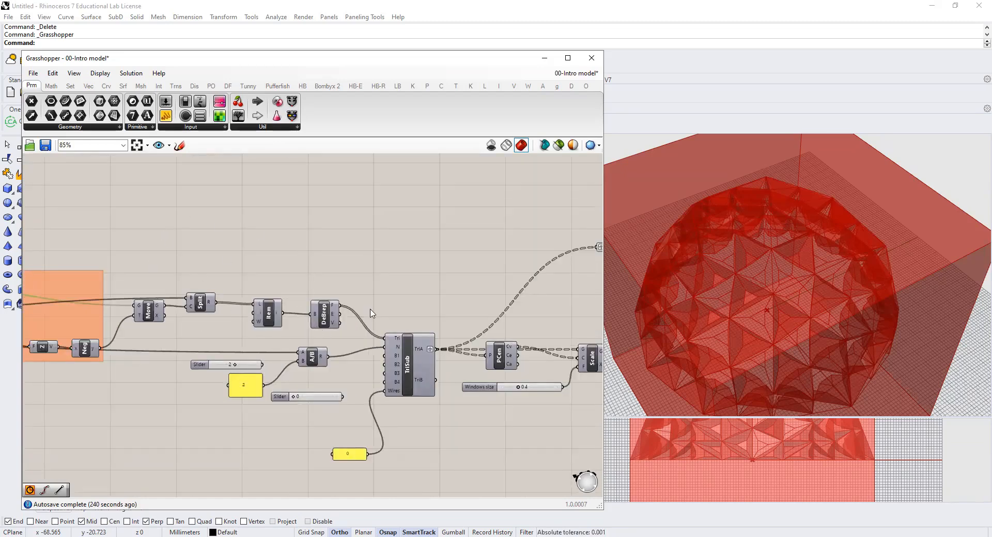
scroll(268, 239, down, 3)
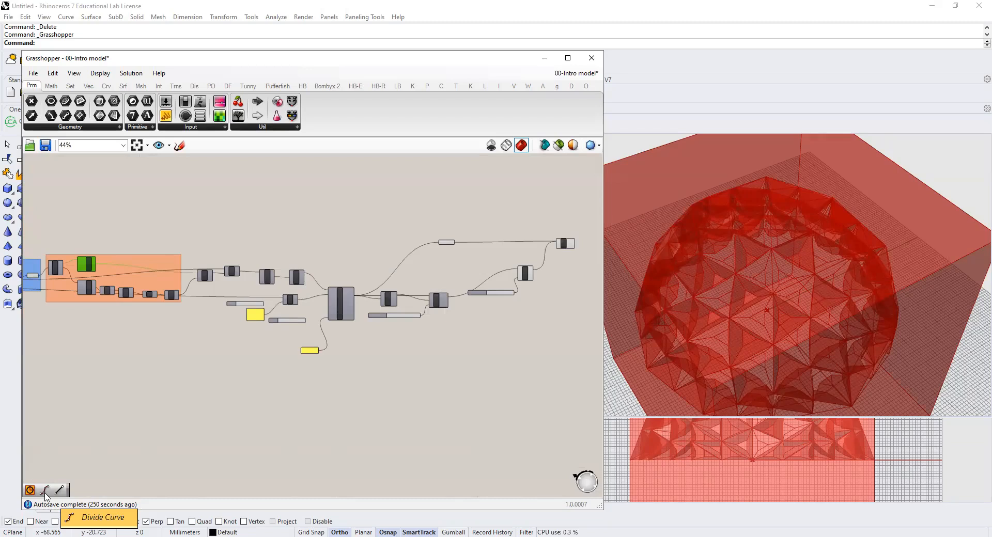
- Place the Line component suggested by the Markov widget on the empty canvas, check the widget's position options, and delete the component
drag(64, 491, 149, 401)
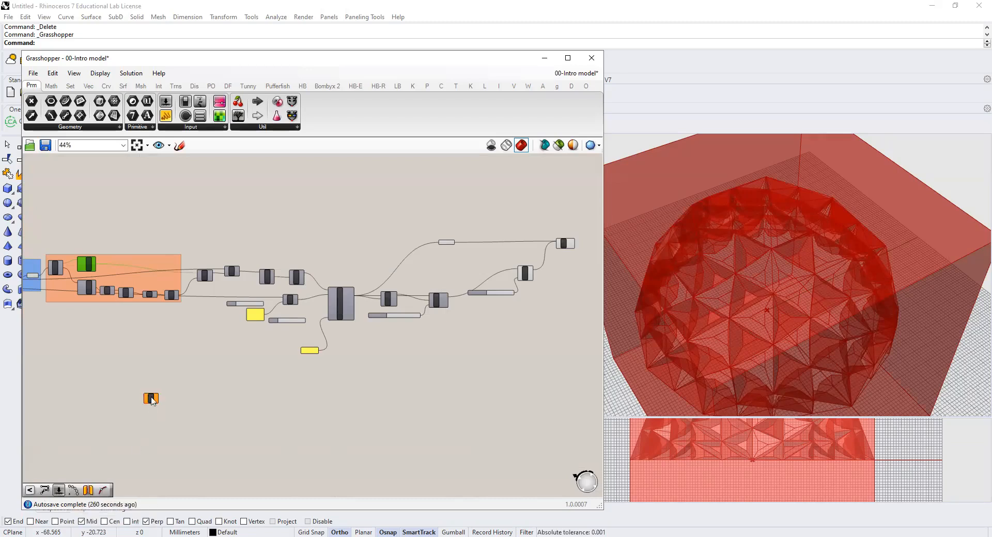
scroll(147, 399, up, 5)
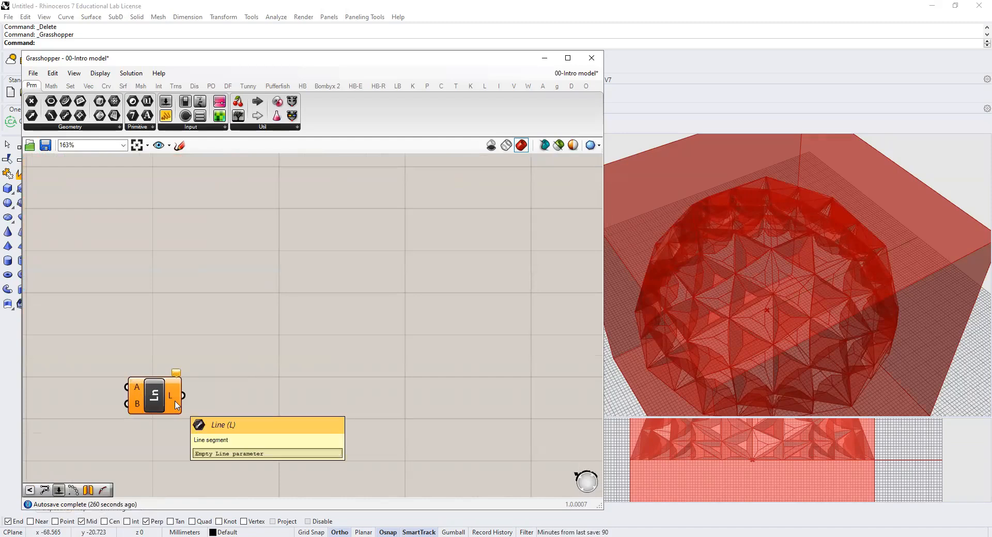
right_click(59, 491)
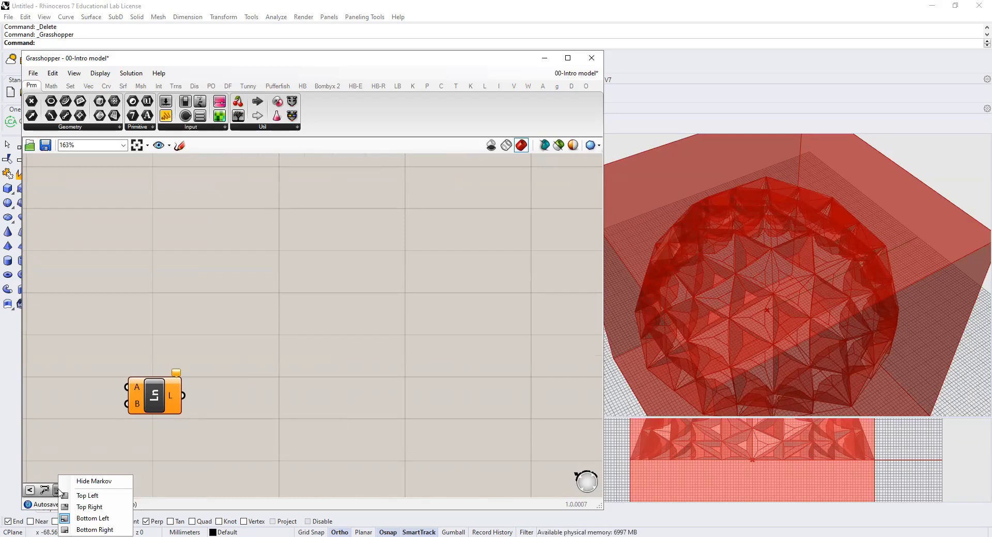
click(189, 467)
click(159, 401)
key(Delete)
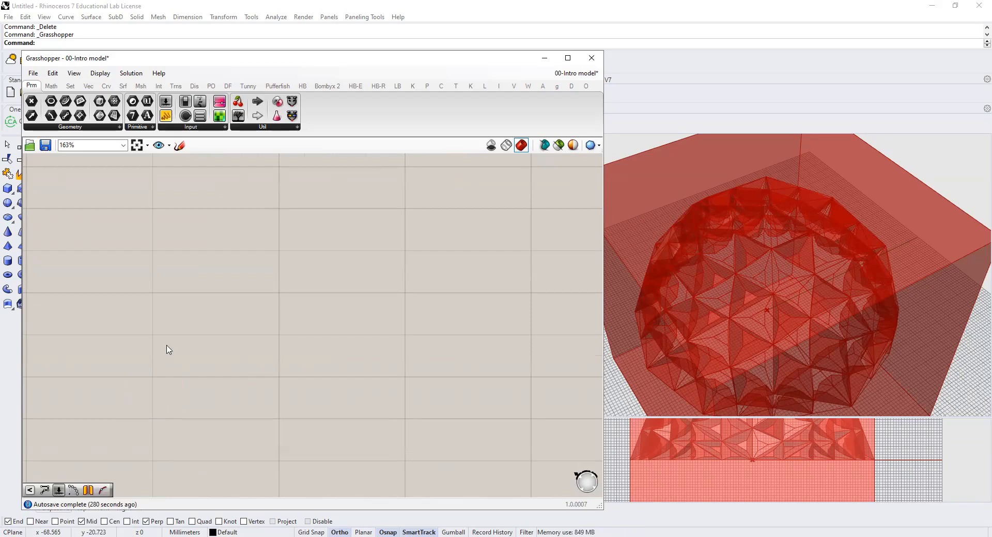
- Search the definition for "loft" with the Find tool, inspect the located Loft component up close, and close the search
scroll(166, 348, down, 10)
scroll(207, 328, up, 3)
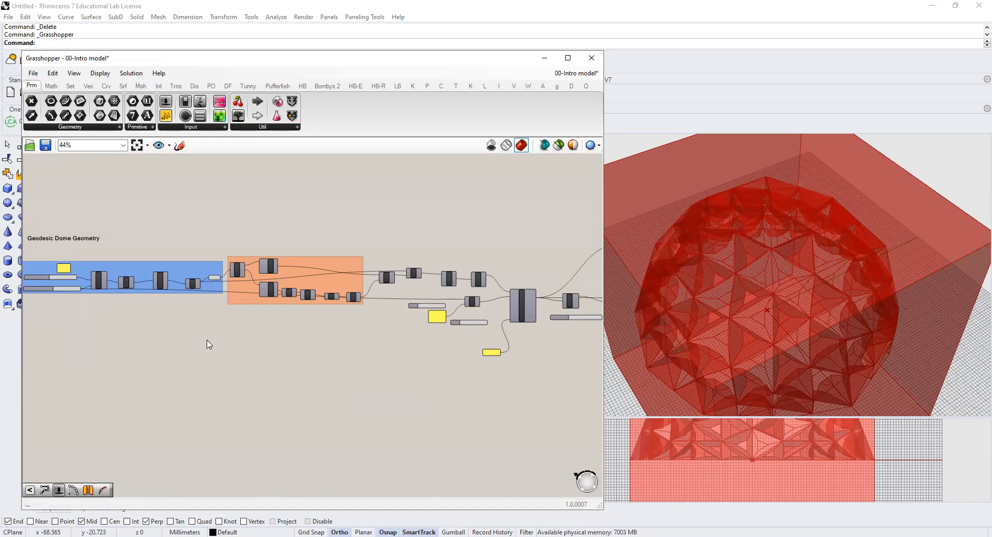
scroll(310, 328, down, 2)
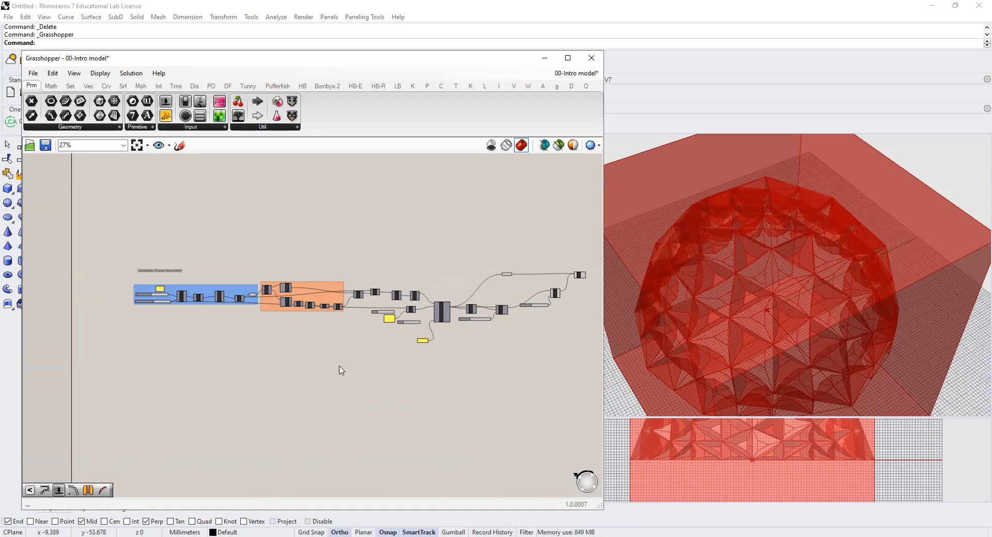
scroll(346, 301, up, 3)
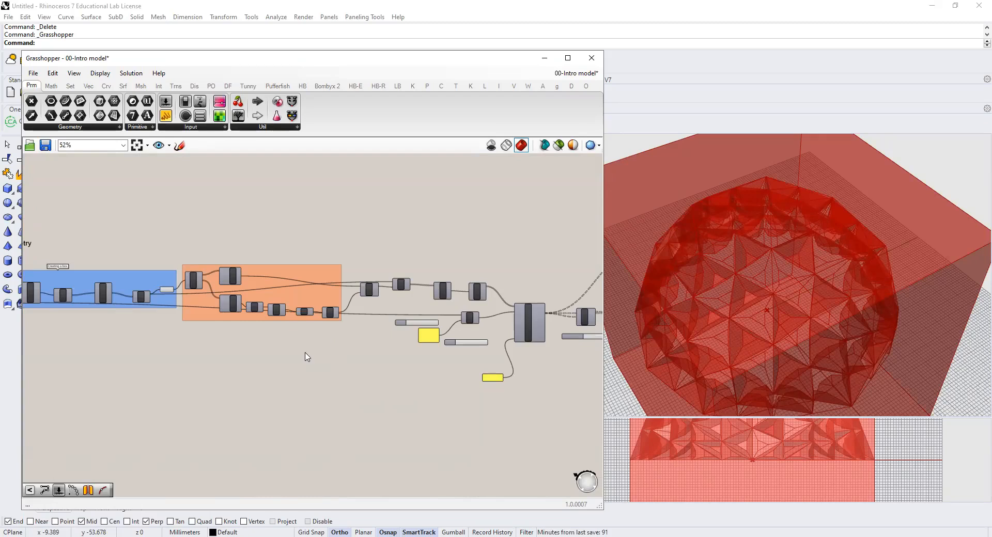
right_click(293, 374)
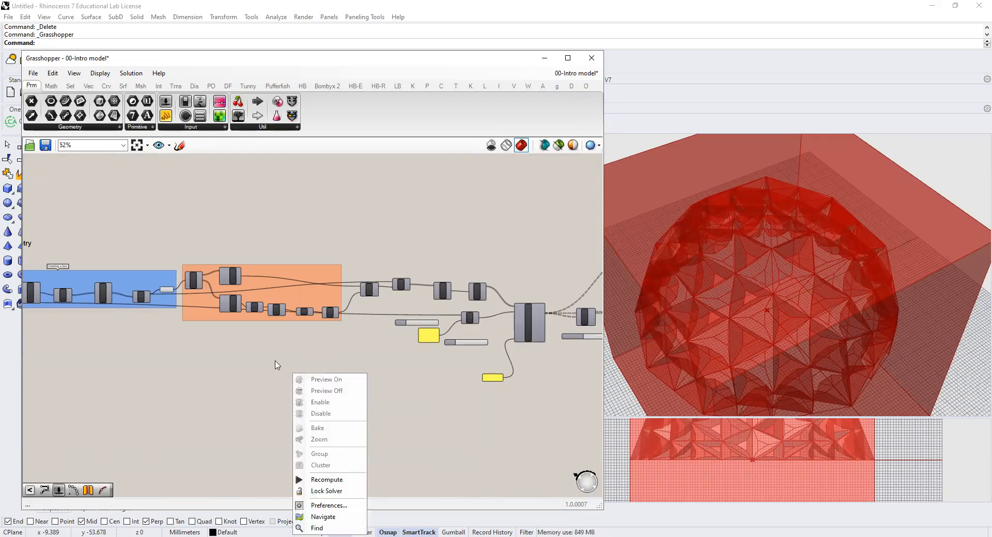
right_click(257, 371)
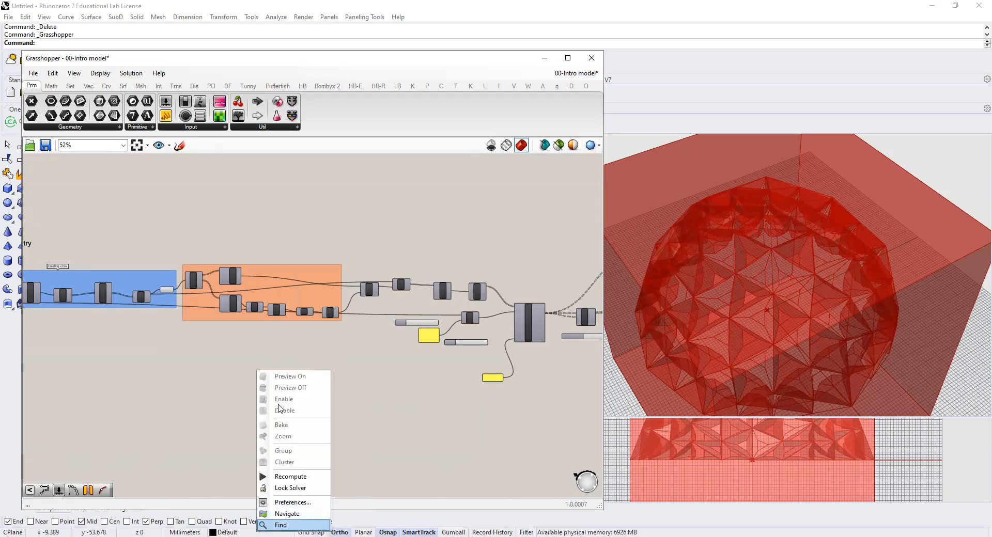
click(277, 525)
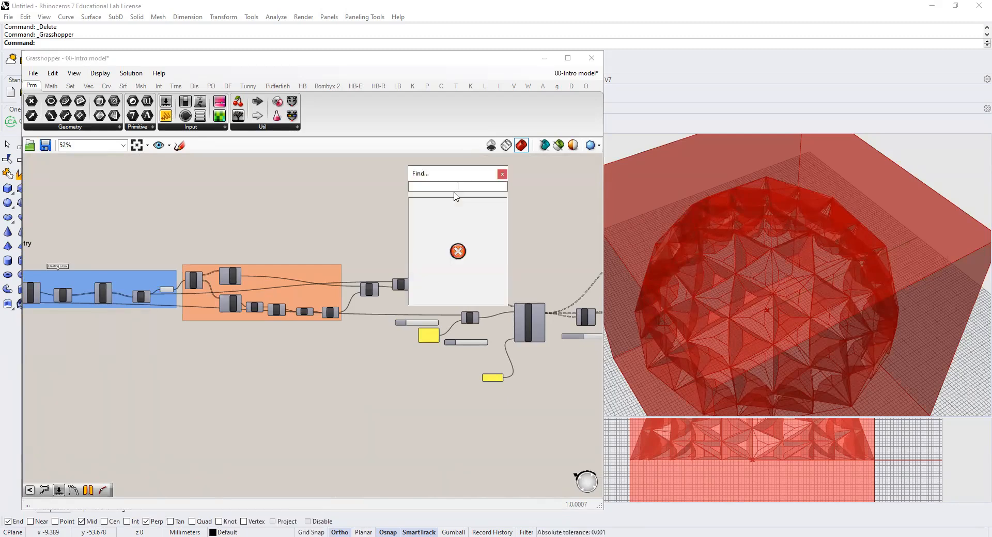
text(lof)
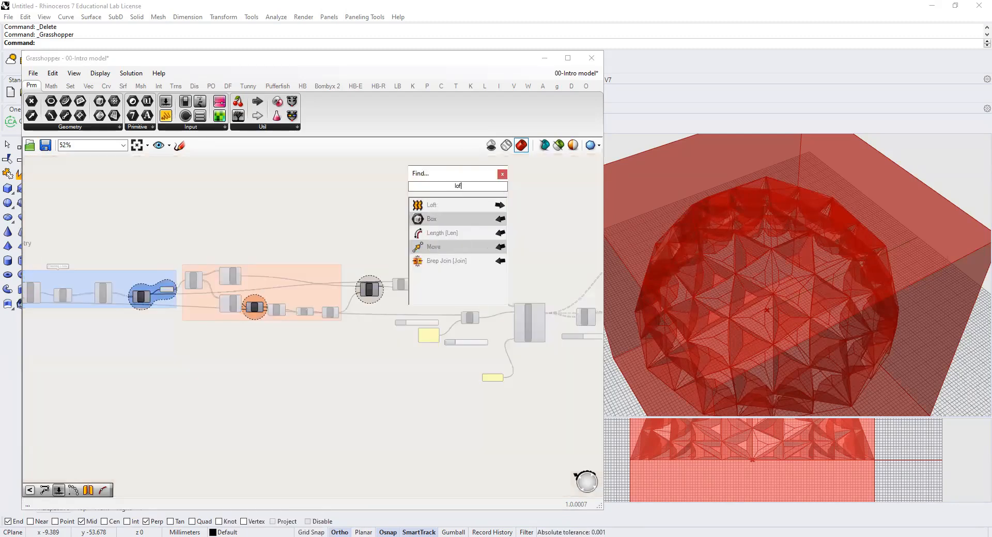
text(t)
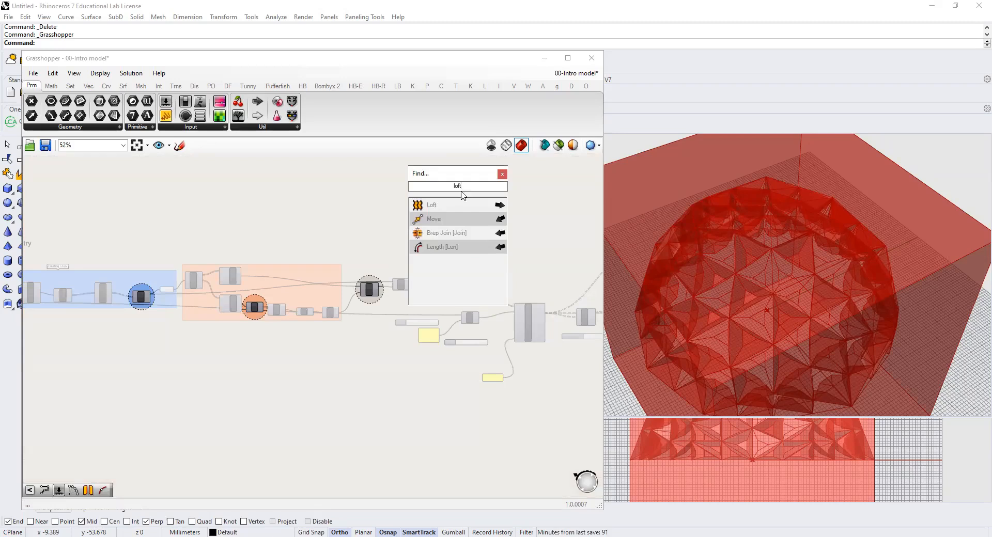
click(456, 205)
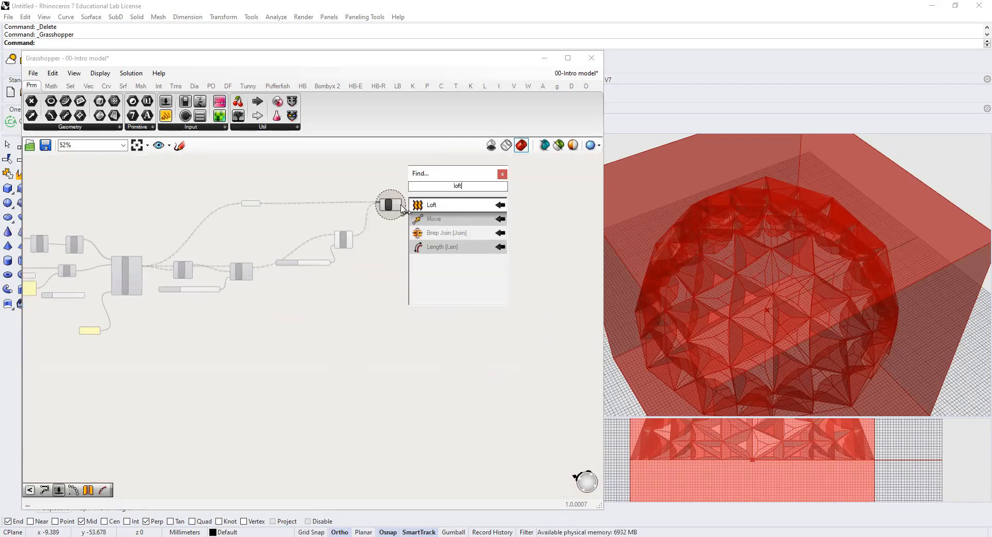
scroll(393, 198, up, 5)
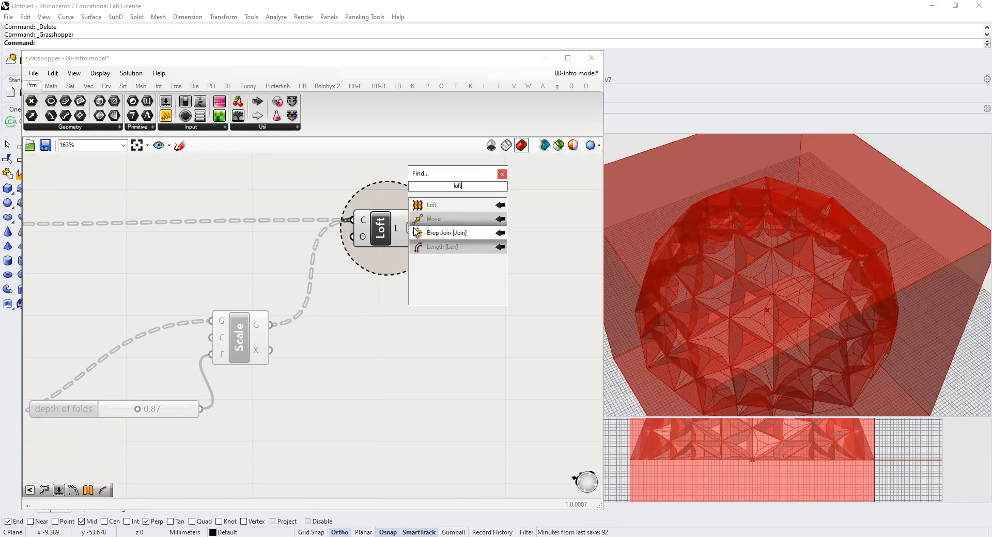
click(501, 175)
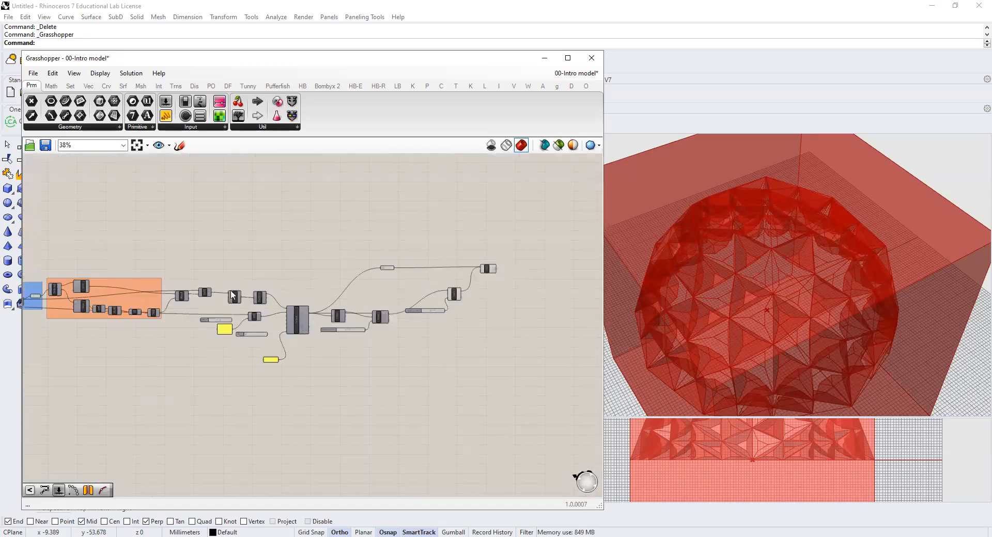
scroll(232, 295, down, 2)
right_drag(256, 332, 274, 306)
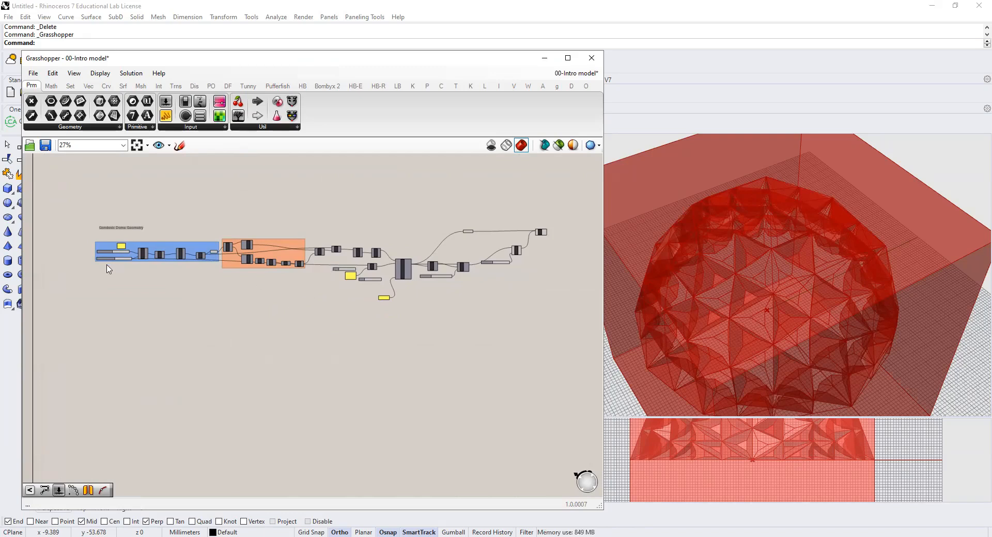
scroll(111, 269, up, 3)
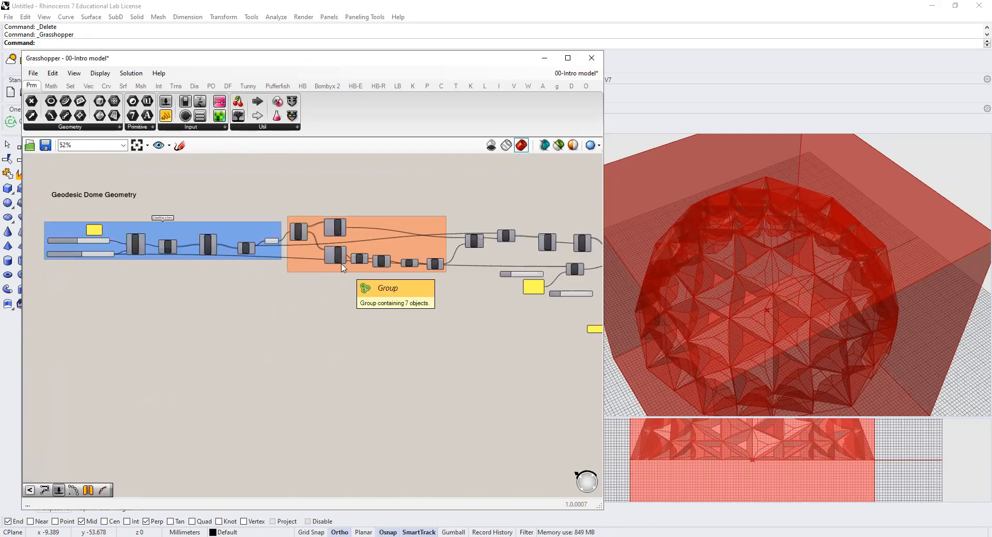
- Select all components in the blue Geodesic Dome Geometry group and disable them
scroll(409, 209, up, 2)
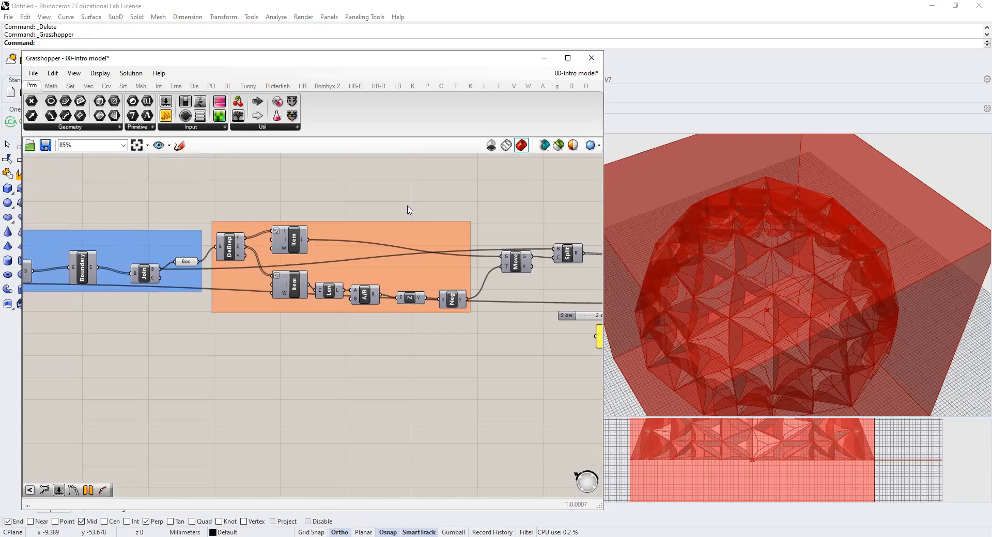
right_drag(302, 347, 502, 347)
drag(79, 259, 369, 344)
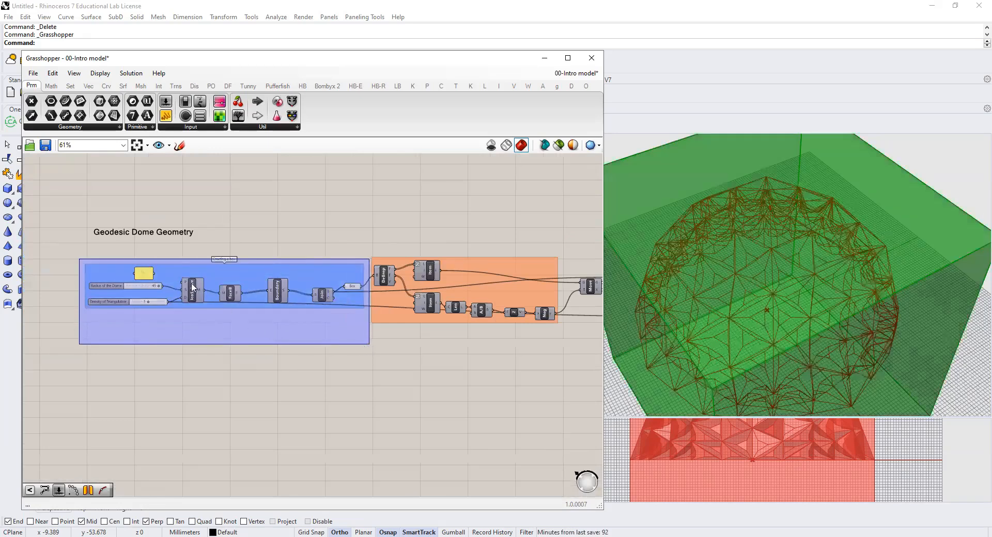
middle_click(225, 277)
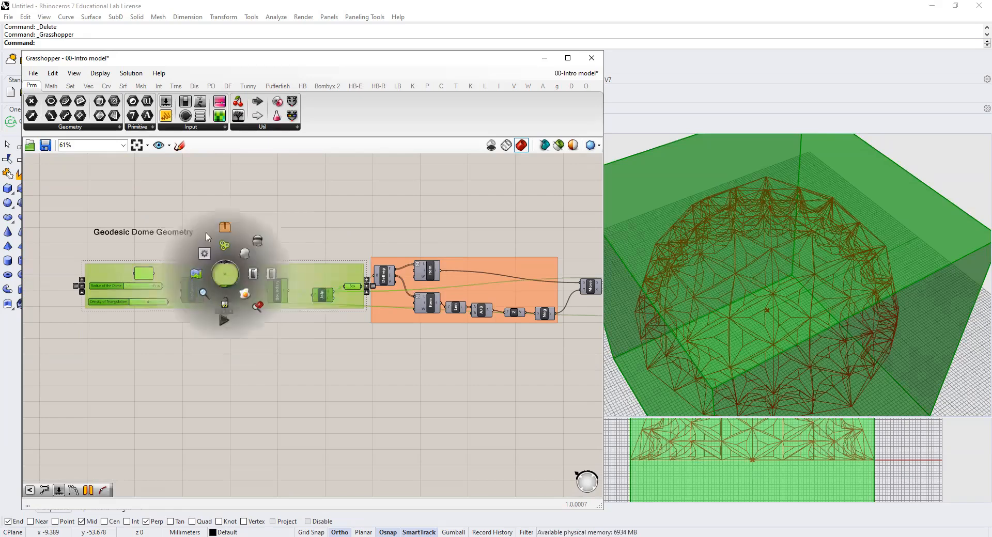
scroll(225, 286, up, 3)
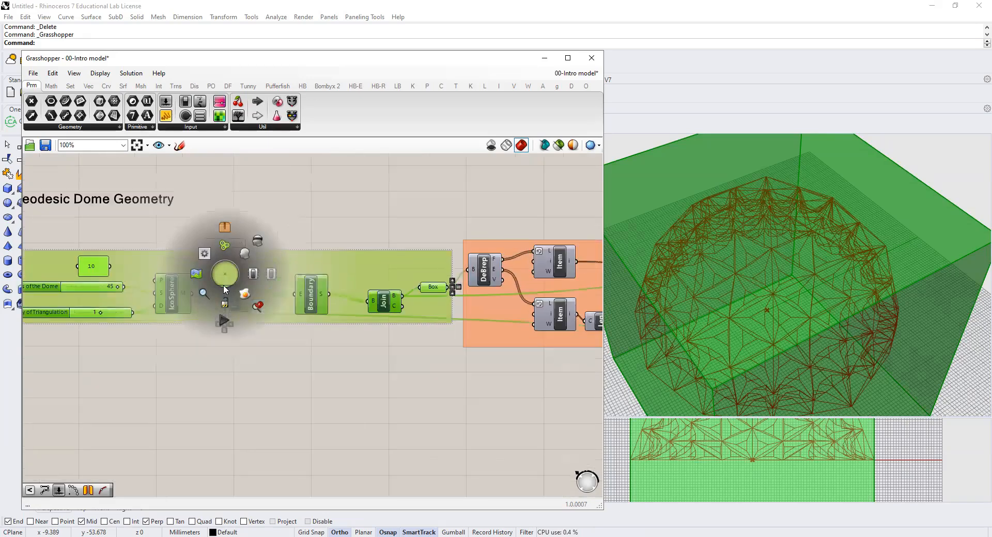
scroll(217, 260, up, 1)
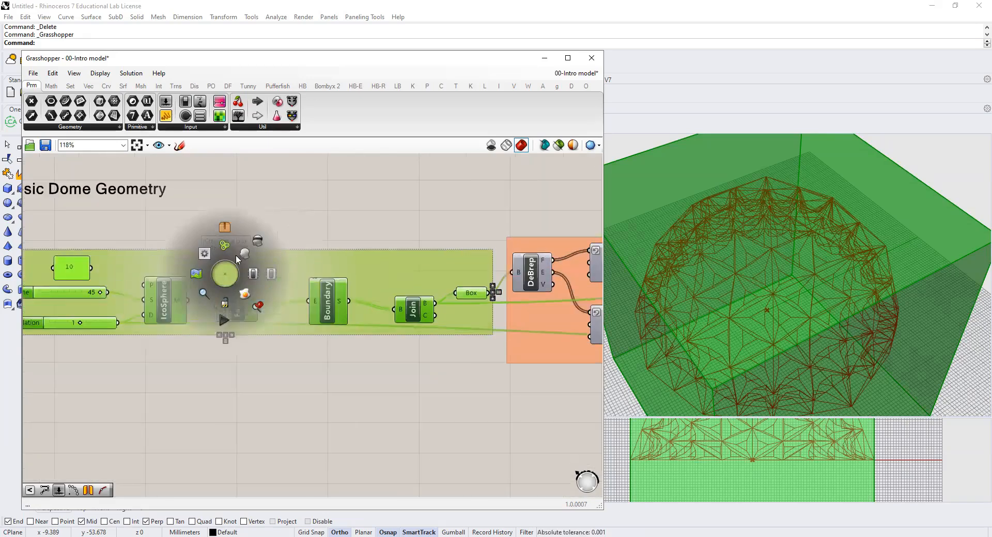
click(270, 275)
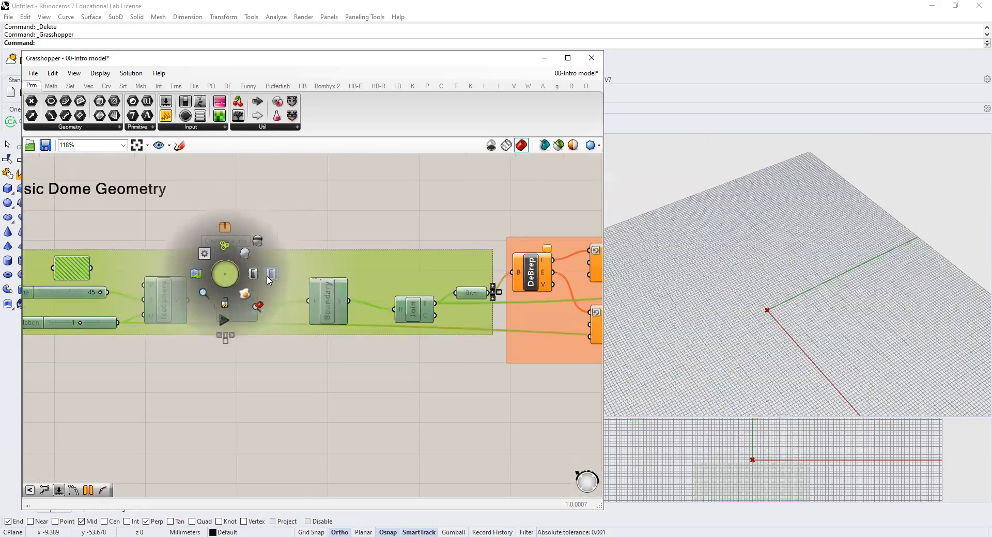
- Re-enable all components in the blue Geodesic Dome Geometry group
scroll(163, 240, down, 3)
drag(29, 226, 357, 342)
middle_click(230, 272)
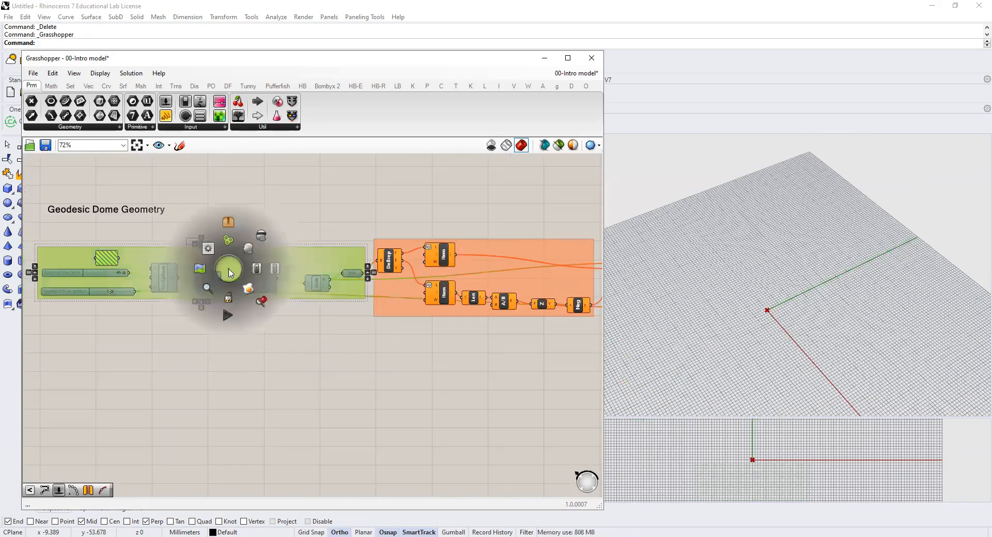
click(262, 270)
- Select the blue Geodesic Dome Geometry group again, bring up its radial command menu, and view the group up close
drag(28, 223, 376, 347)
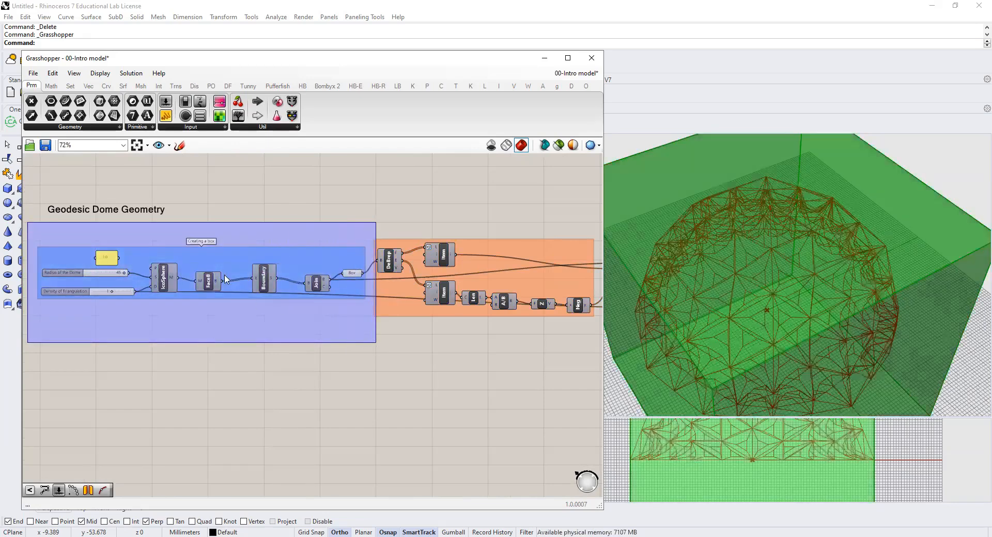
middle_click(214, 266)
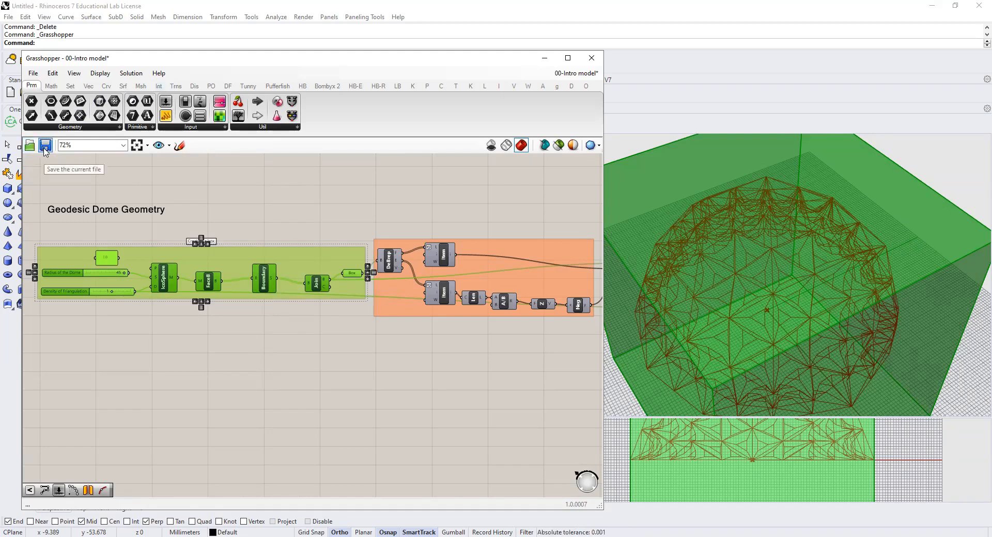
scroll(120, 277, up, 2)
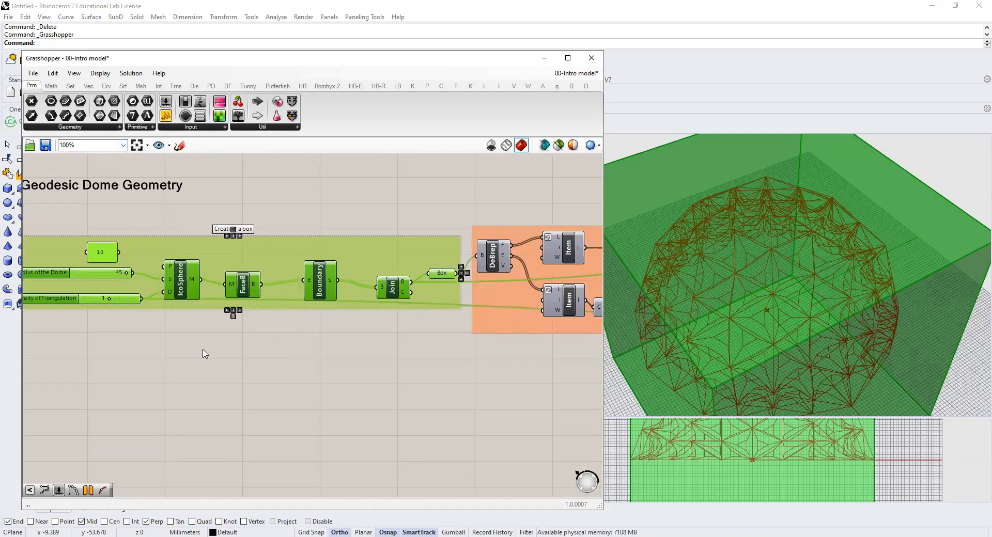
scroll(204, 353, up, 3)
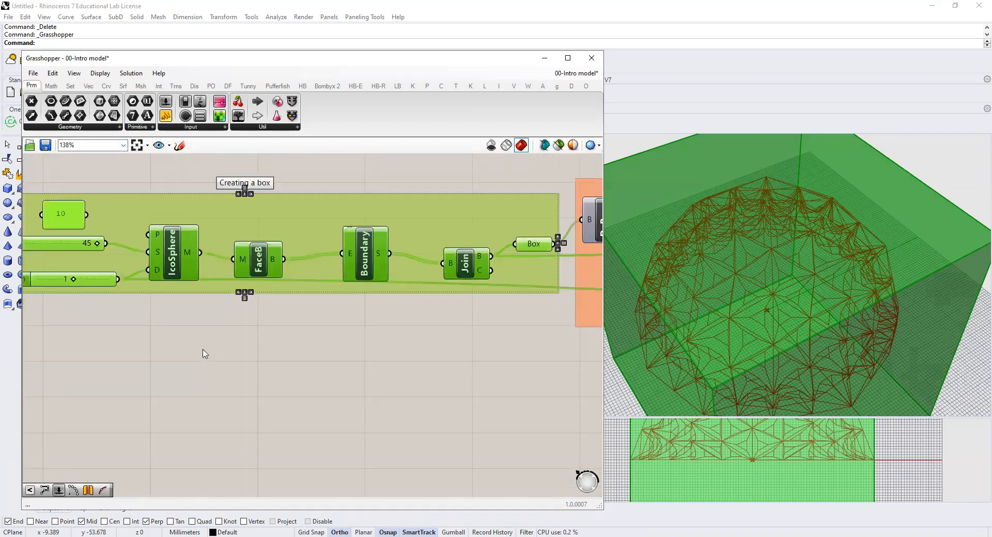
- Fit the whole definition in view and delete the stray objects far above and to the right of the final components
click(138, 146)
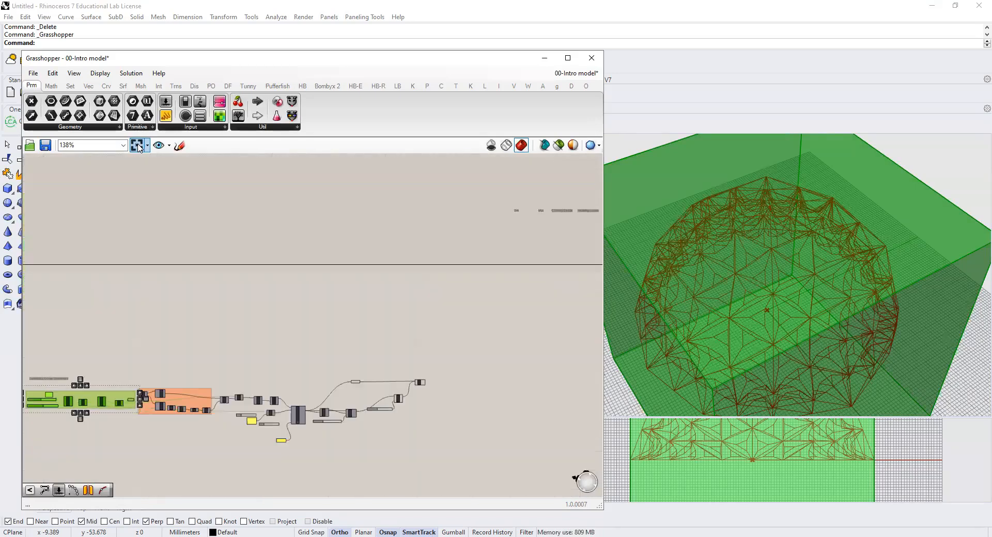
drag(495, 193, 603, 224)
key(Delete)
mouse_move(270, 273)
right_down()
mouse_move(383, 259)
mouse_move(263, 276)
right_up()
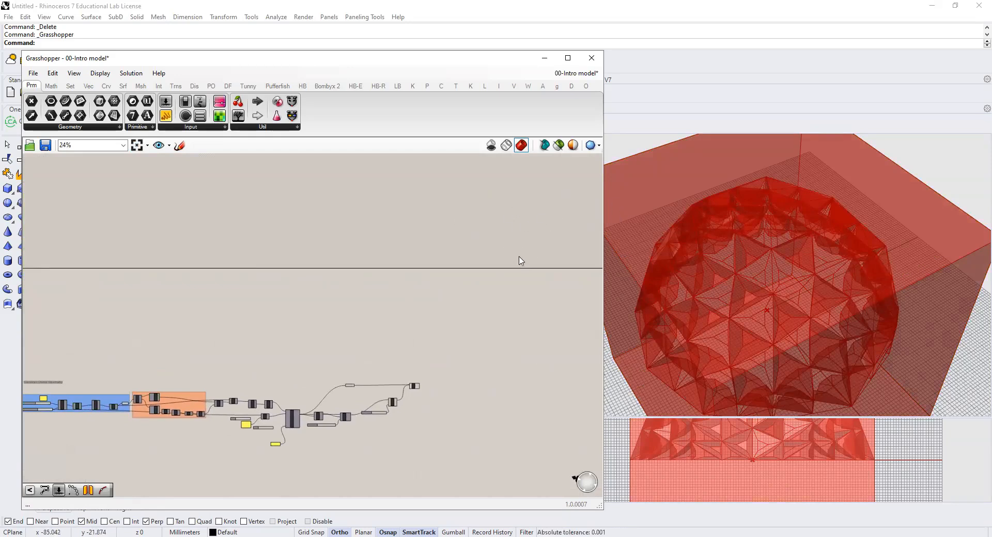
- Start a freehand sketch with line width 3 and draw a loop around the blue Geodesic Dome Geometry group
scroll(514, 266, down, 2)
right_drag(514, 266, 434, 215)
scroll(468, 237, up, 1)
scroll(465, 238, up, 2)
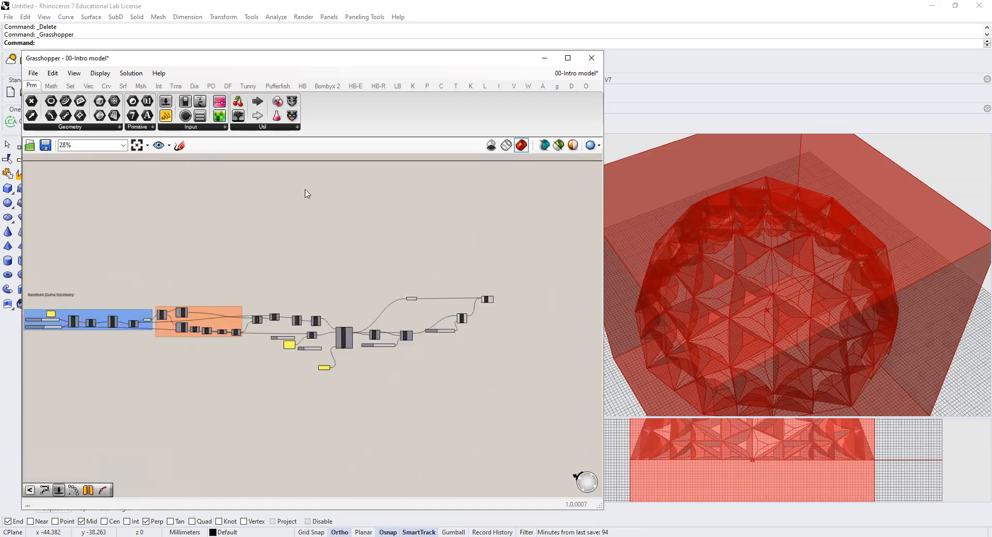
right_drag(290, 270, 343, 228)
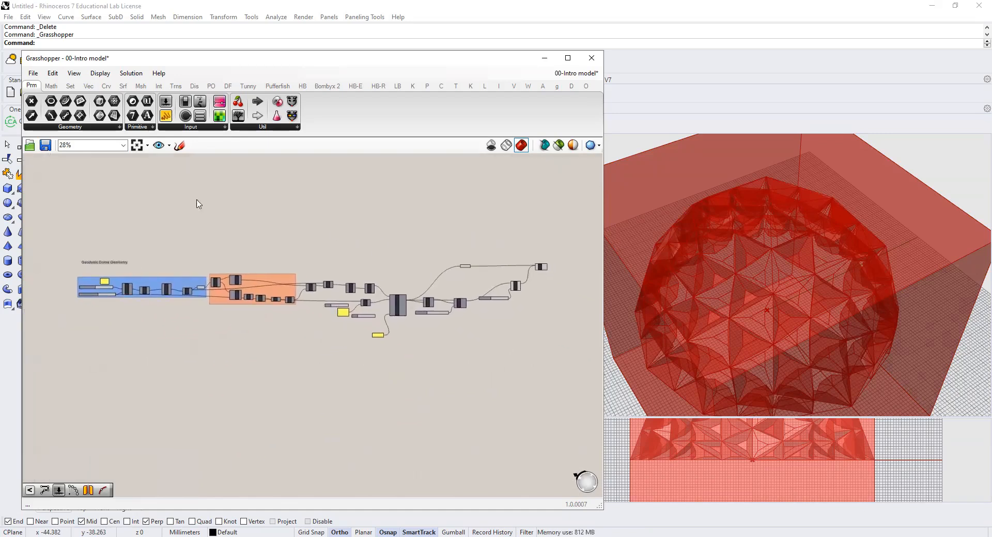
click(180, 146)
scroll(78, 289, up, 4)
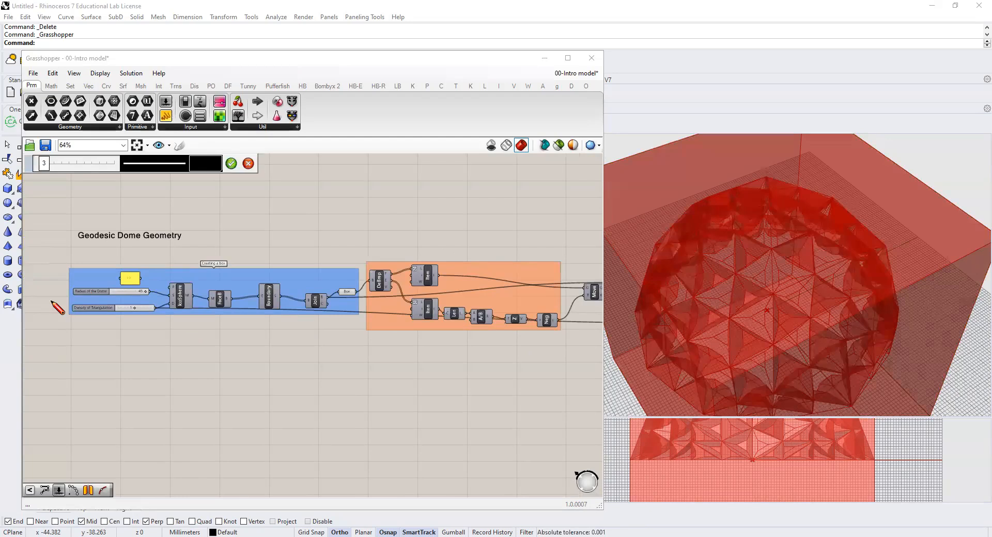
mouse_move(42, 289)
mouse_down()
mouse_move(356, 281)
mouse_move(349, 346)
mouse_move(199, 360)
mouse_move(66, 296)
mouse_move(56, 277)
mouse_up()
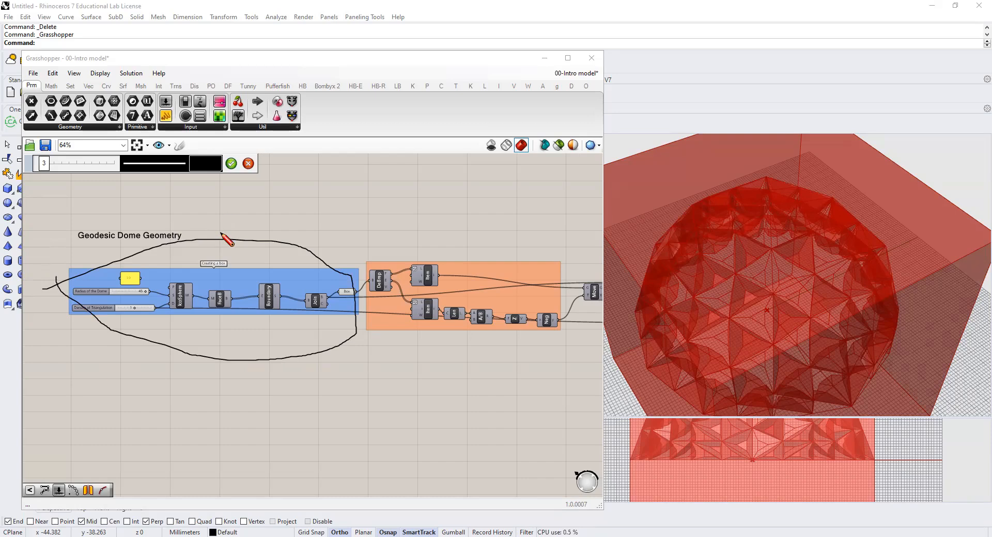
- Sketch a letter A above the loop, a check mark and a cross on its outline, and discard the sketch
drag(221, 232, 243, 227)
drag(215, 219, 254, 216)
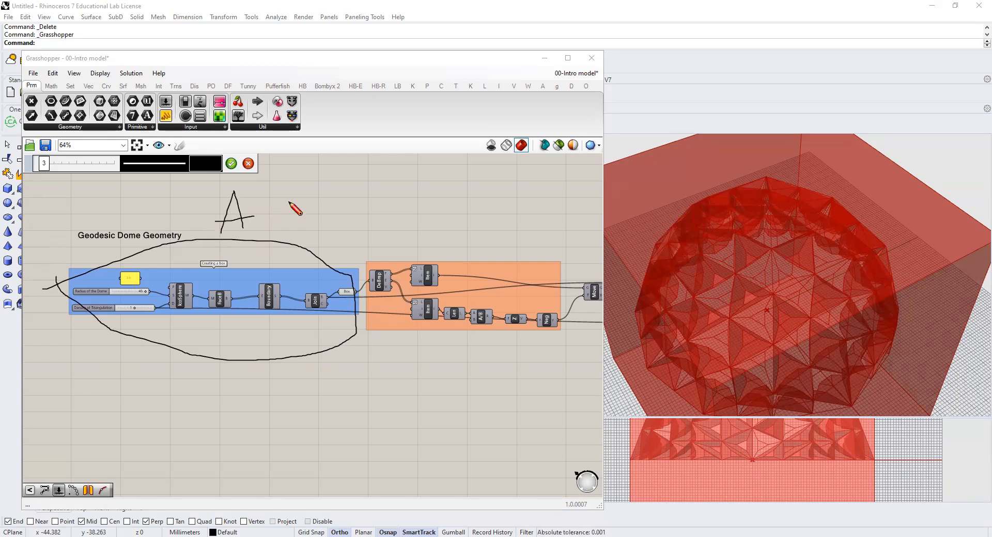
scroll(233, 215, up, 3)
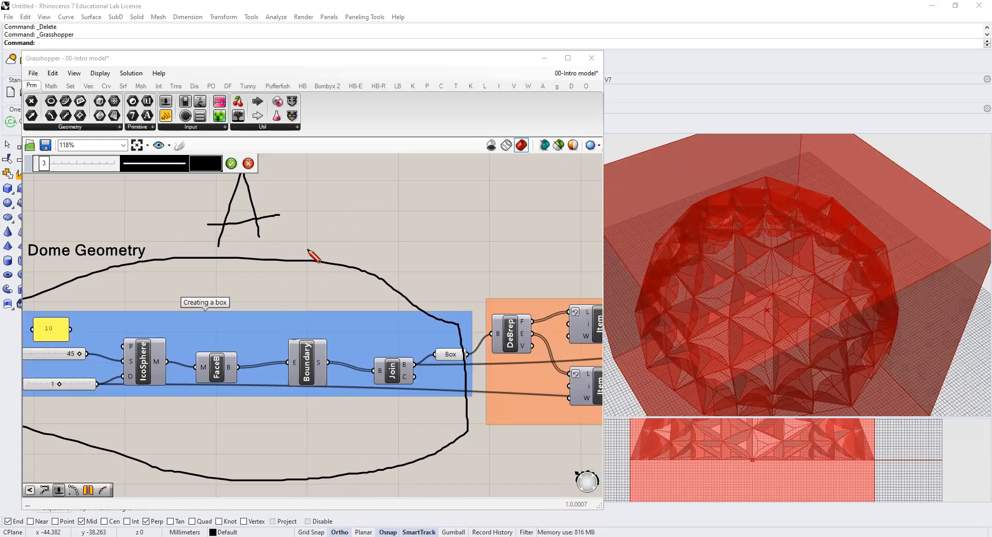
drag(316, 253, 400, 213)
scroll(336, 248, down, 4)
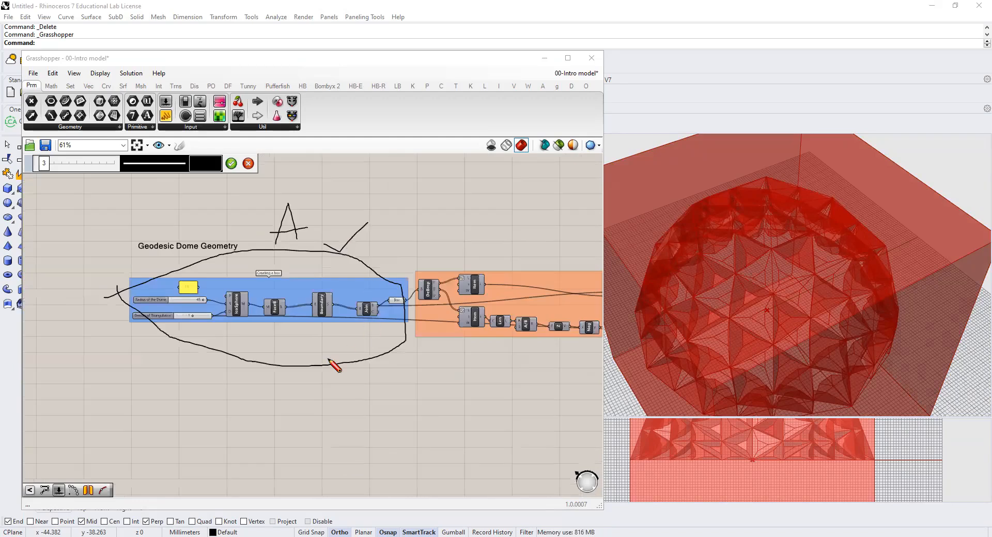
mouse_move(323, 349)
mouse_down()
mouse_move(315, 368)
mouse_move(341, 370)
mouse_up()
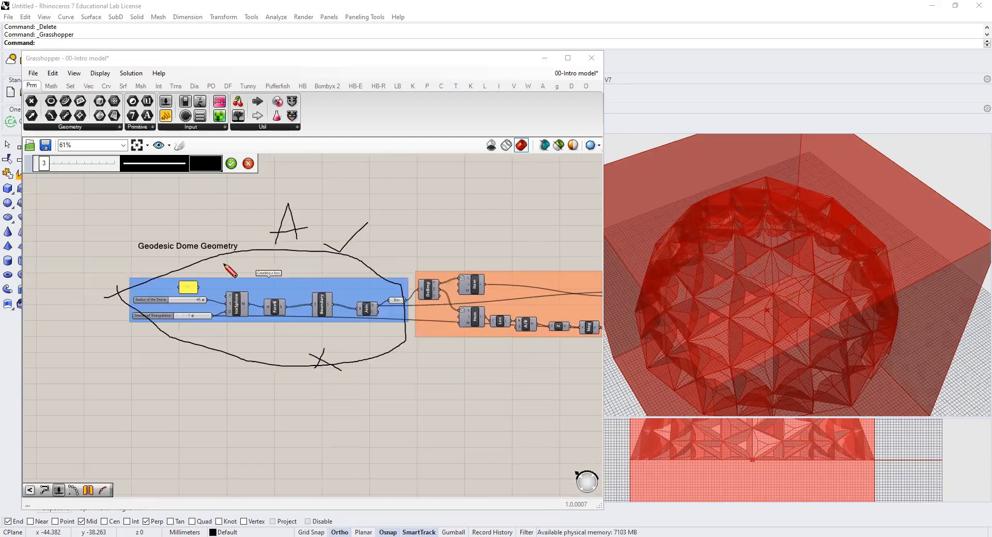
click(248, 163)
- Sketch another freehand loop around the blue group, accept it onto the canvas, and delete it
click(179, 145)
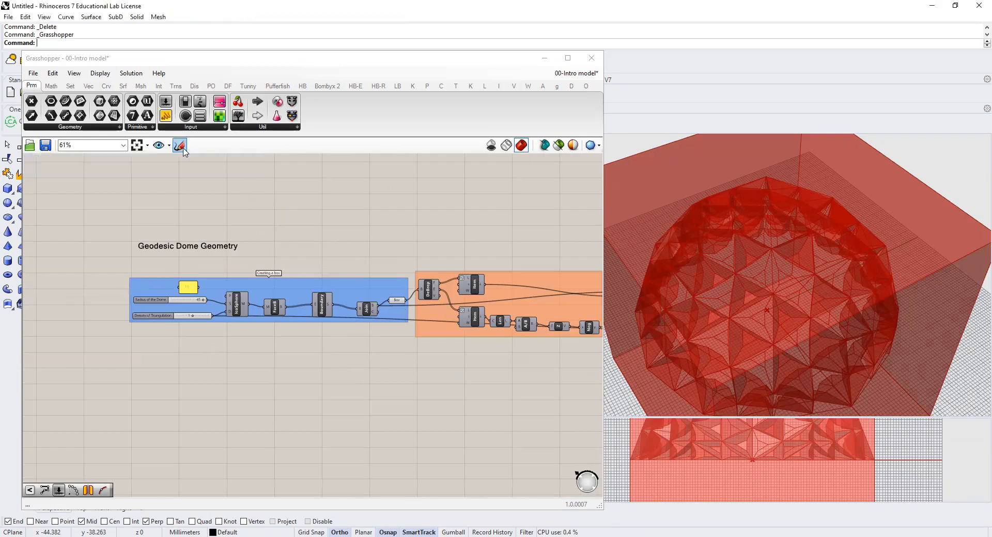
drag(114, 324, 99, 355)
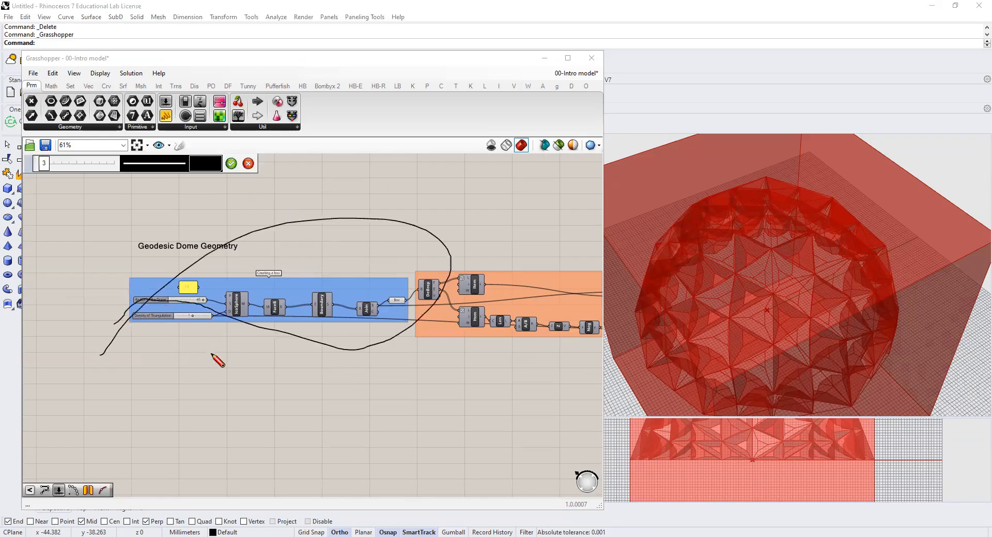
click(231, 165)
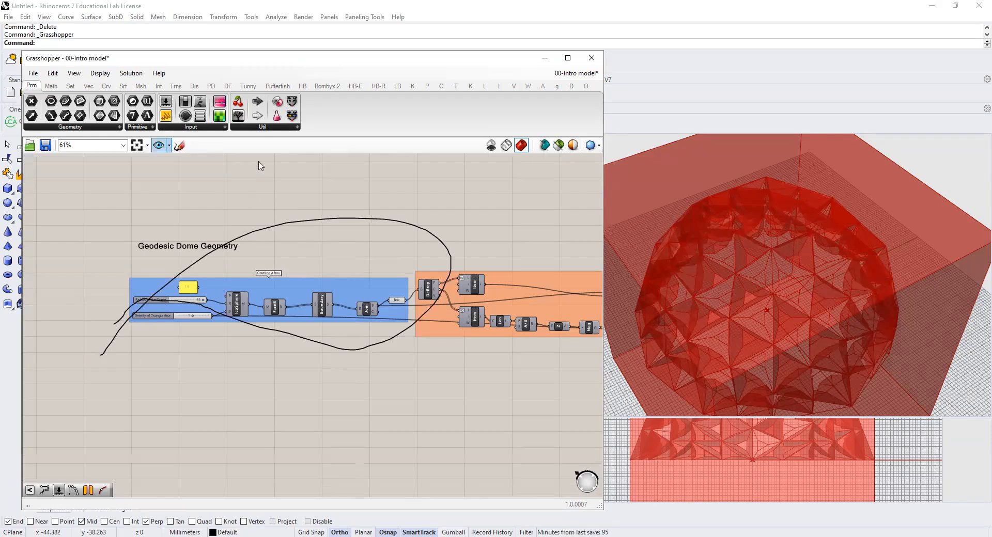
click(381, 220)
key(Delete)
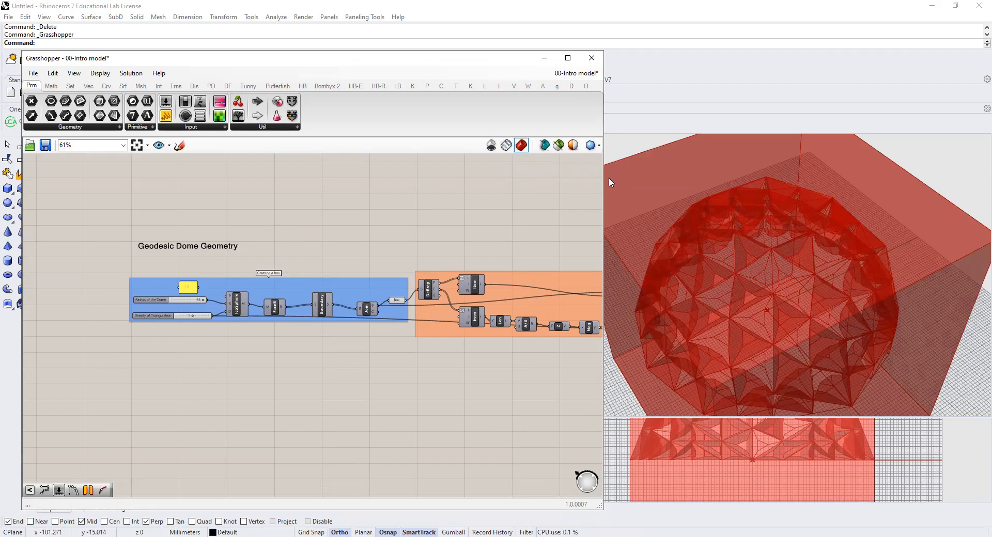
- Turn off the preview of the Box parameter at the end of the blue group and inspect the dome in the viewport
right_click(397, 307)
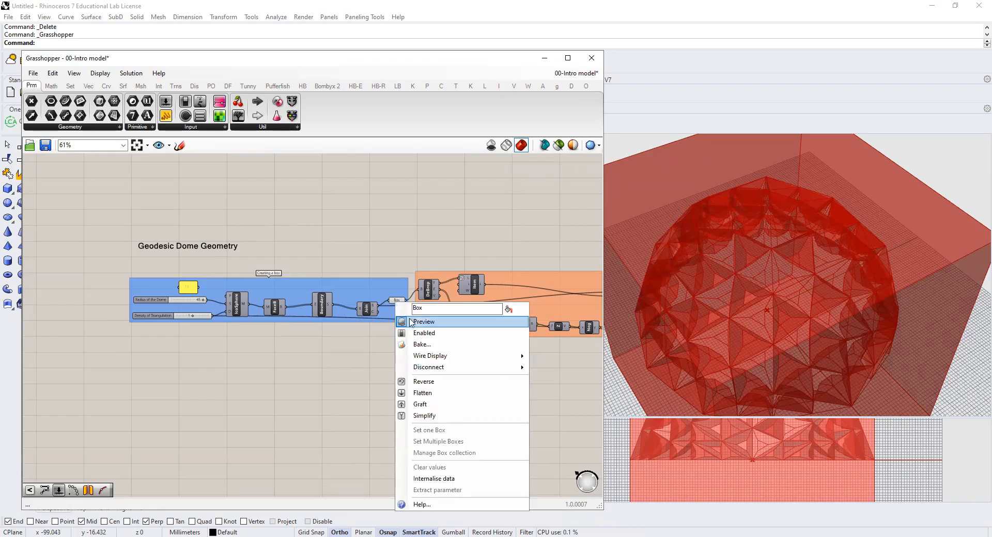
click(405, 321)
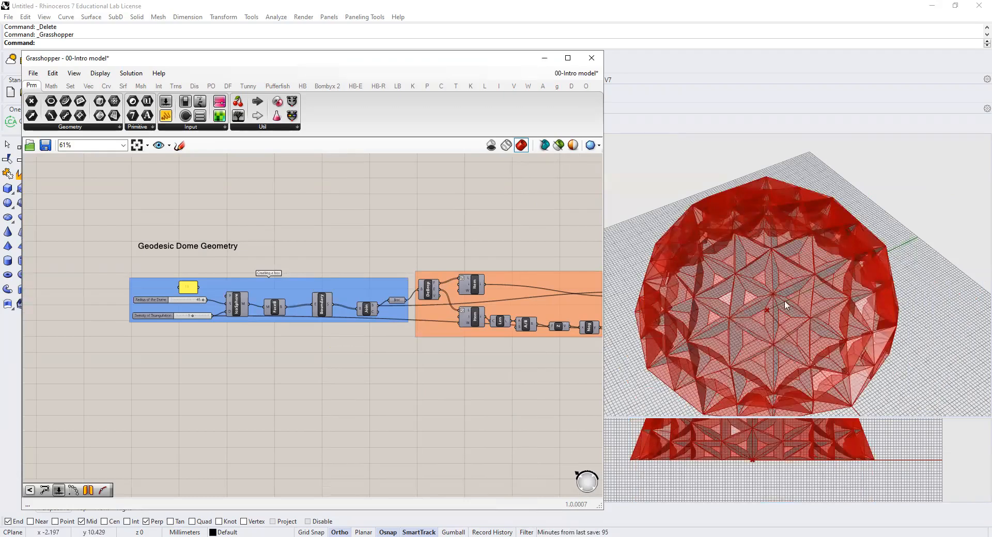
scroll(769, 314, up, 2)
scroll(770, 317, down, 2)
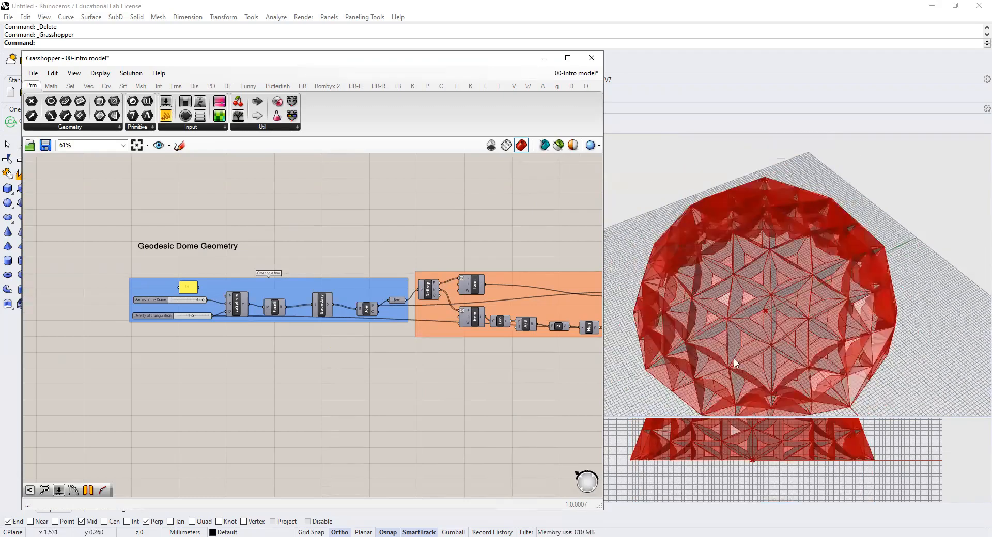
scroll(778, 302, up, 2)
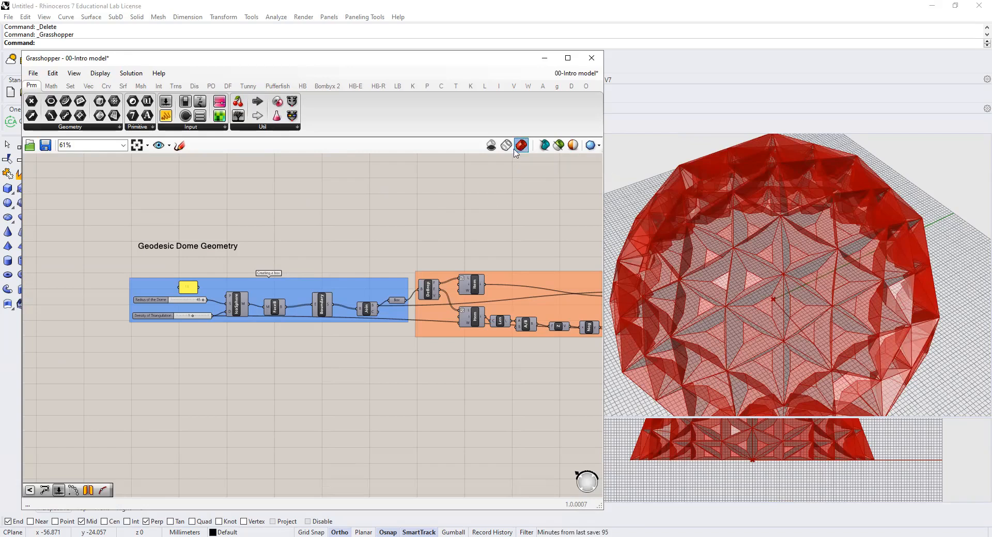
- Try the no-preview and wireframe display modes for the dome, and restore the shaded preview
click(491, 145)
click(503, 151)
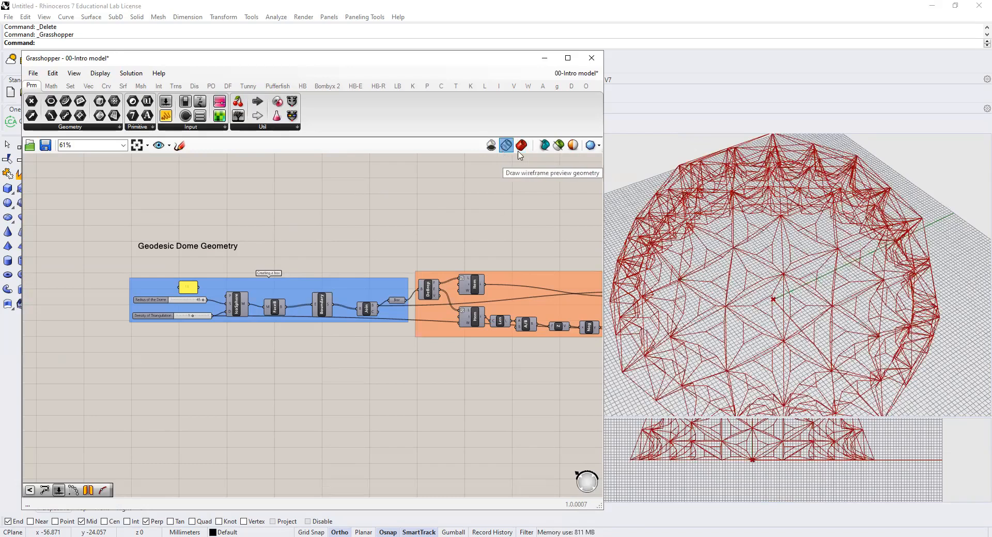
click(520, 146)
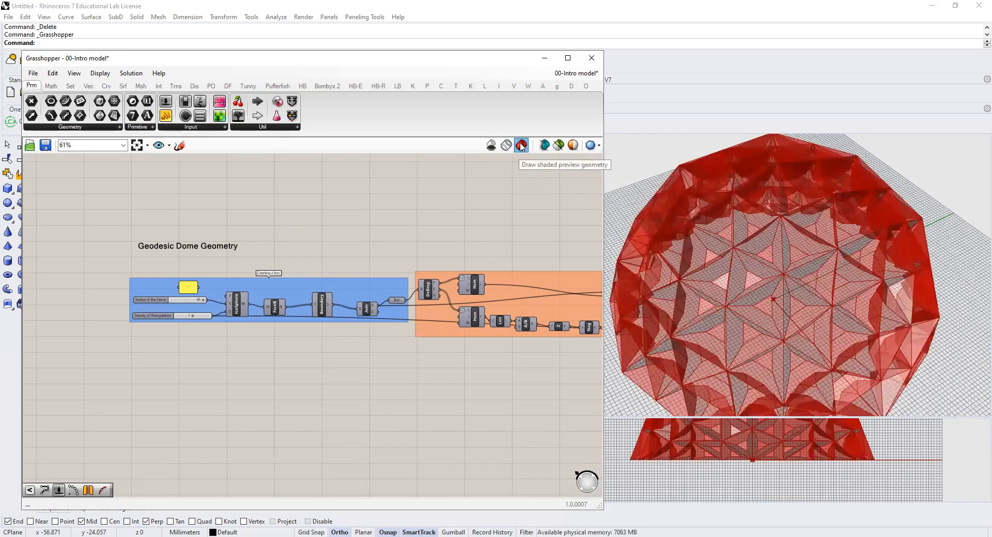
- In the document preview settings, try the green swatch for normal geometry, choose the dark red swatch instead, and accept
click(573, 145)
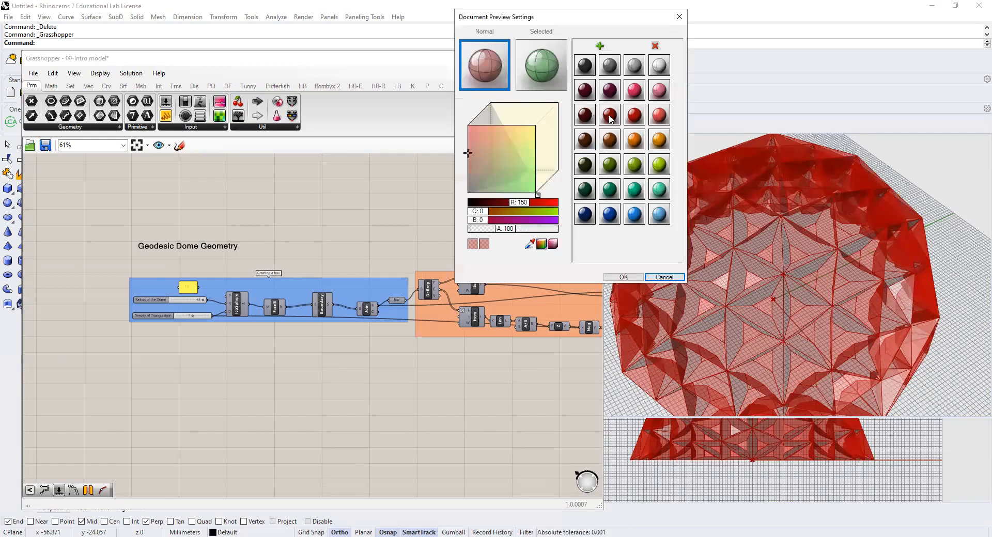
click(636, 172)
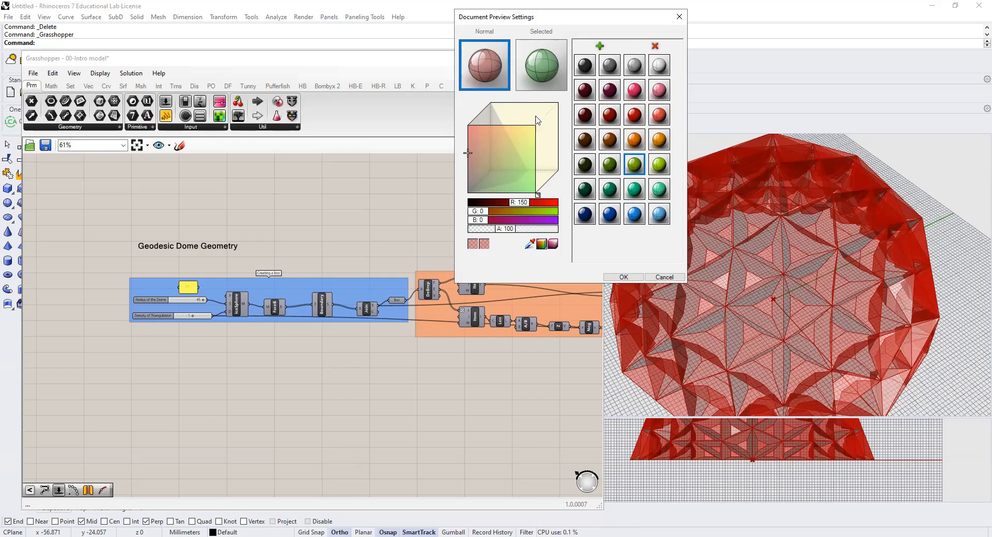
click(610, 117)
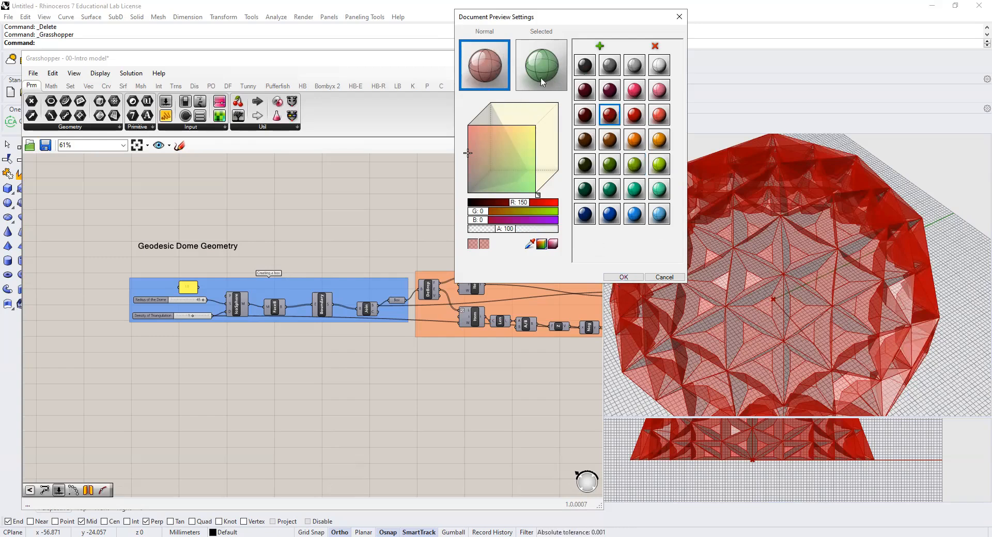
click(623, 277)
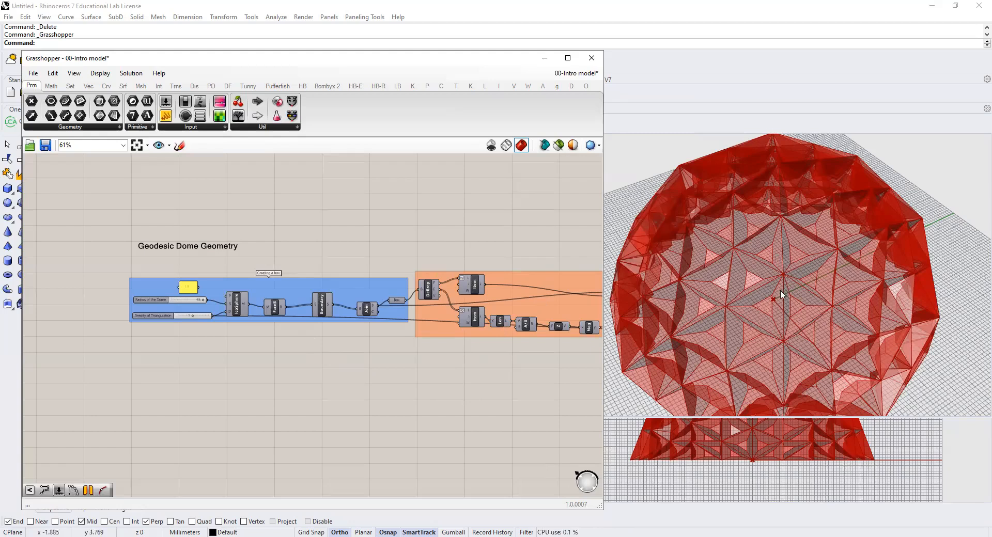
- Select and deselect the Loft component at the end of the definition to compare its highlighted surfaces with the rest of the dome
click(887, 224)
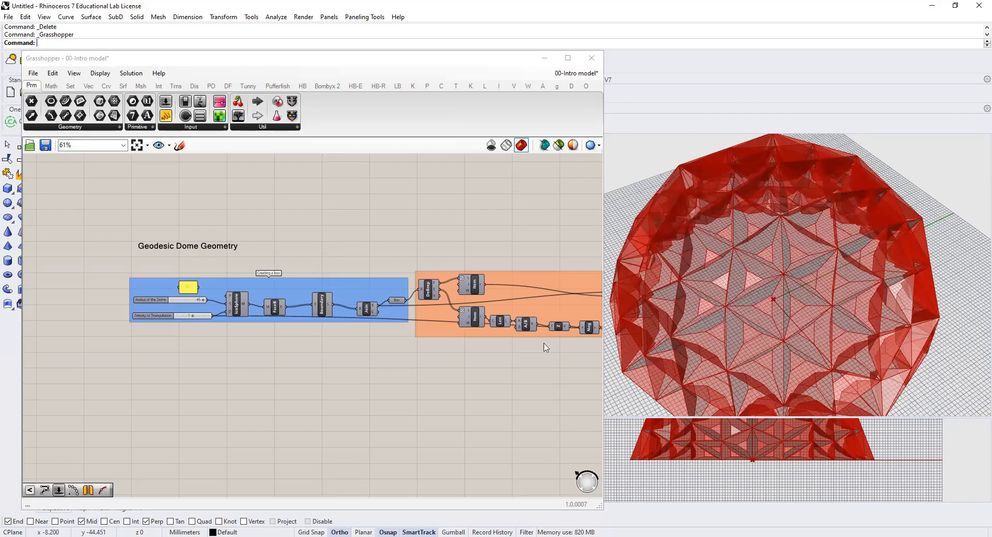
scroll(465, 354, down, 3)
right_drag(518, 368, 275, 344)
right_drag(467, 365, 366, 378)
scroll(460, 304, up, 4)
scroll(462, 269, up, 2)
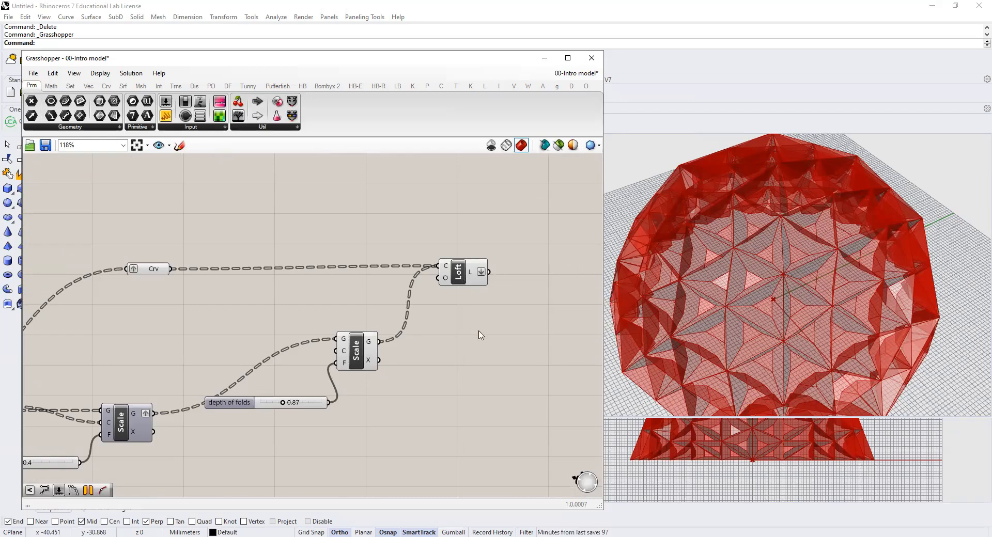
right_drag(434, 346, 489, 342)
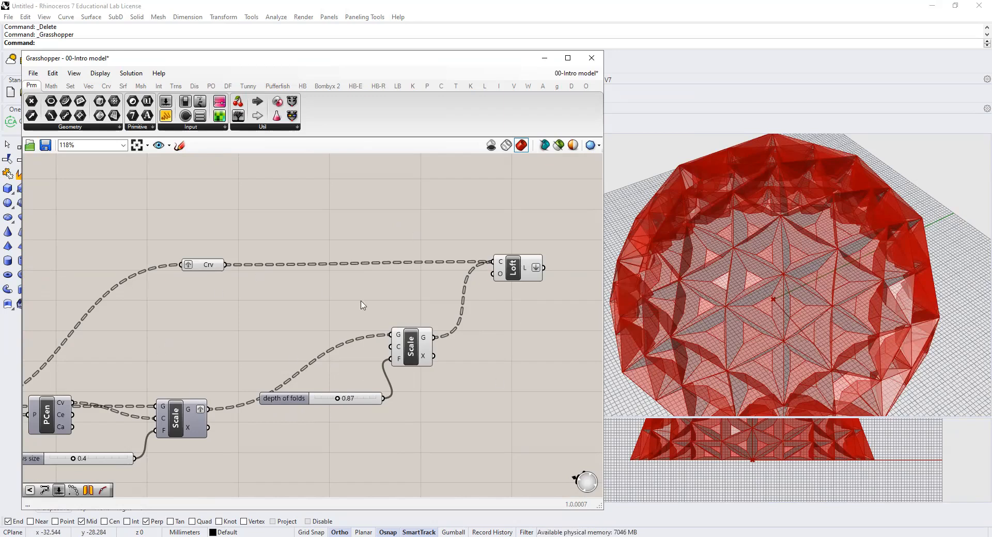
click(512, 275)
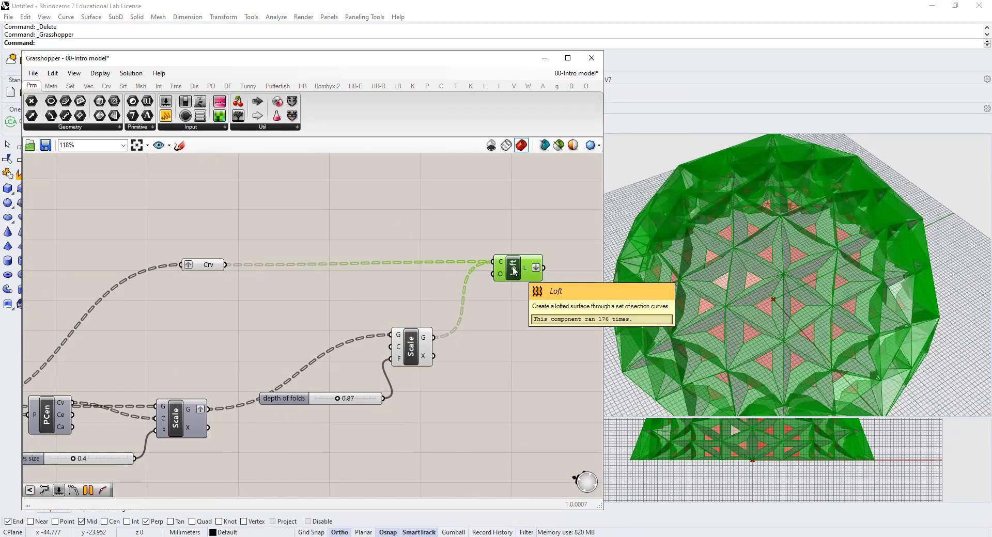
click(498, 286)
click(513, 273)
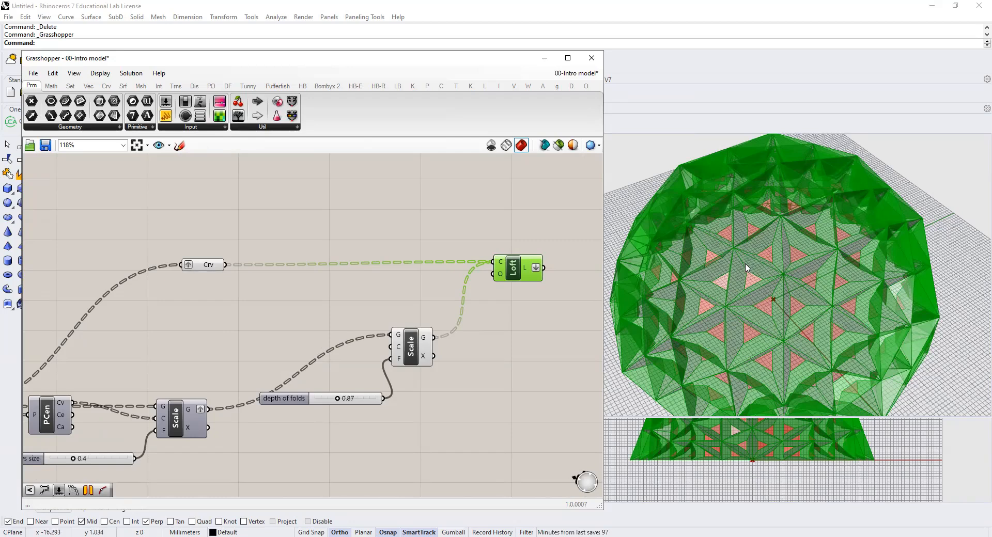
click(547, 340)
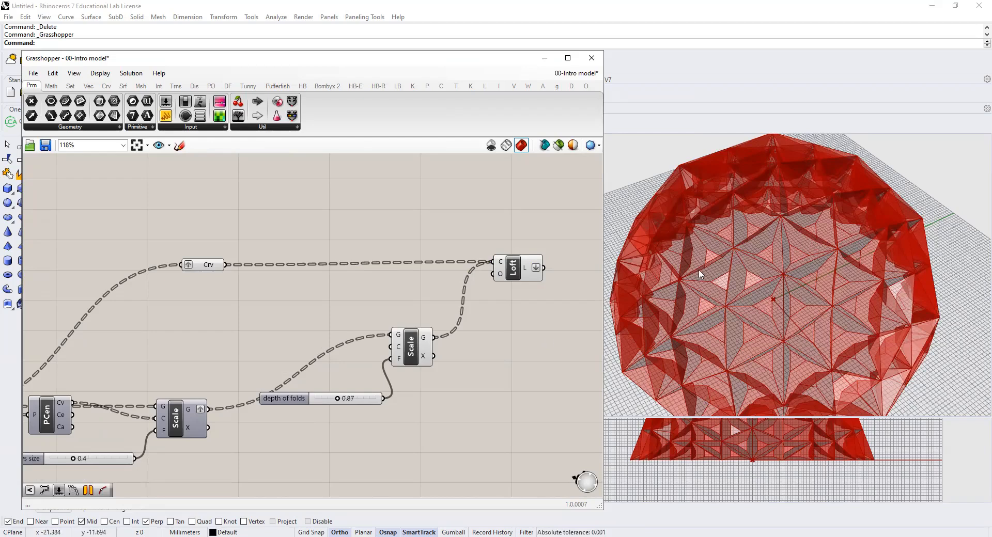
click(514, 274)
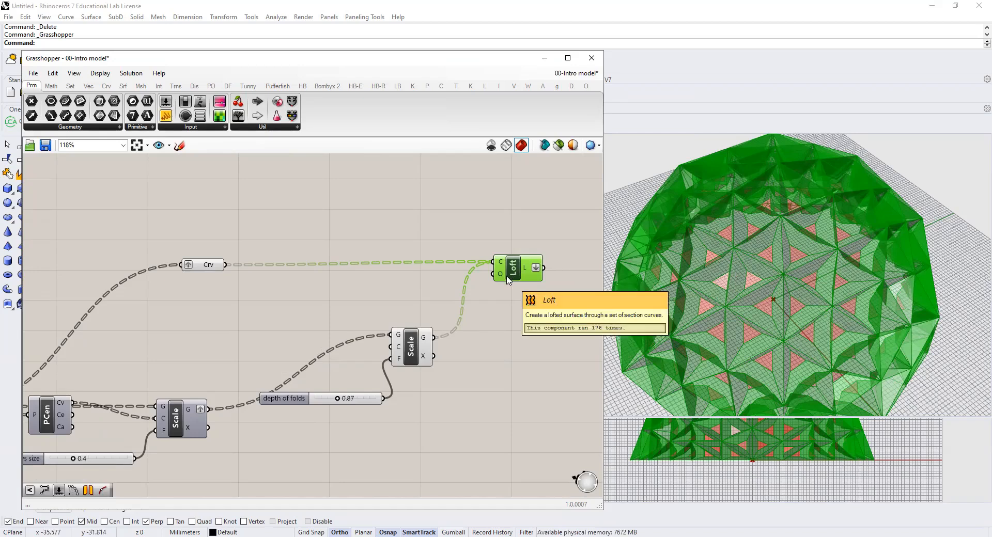
click(393, 290)
- Select the Crv parameter feeding the Loft to highlight its curves on the dome, and clear the selection
click(201, 266)
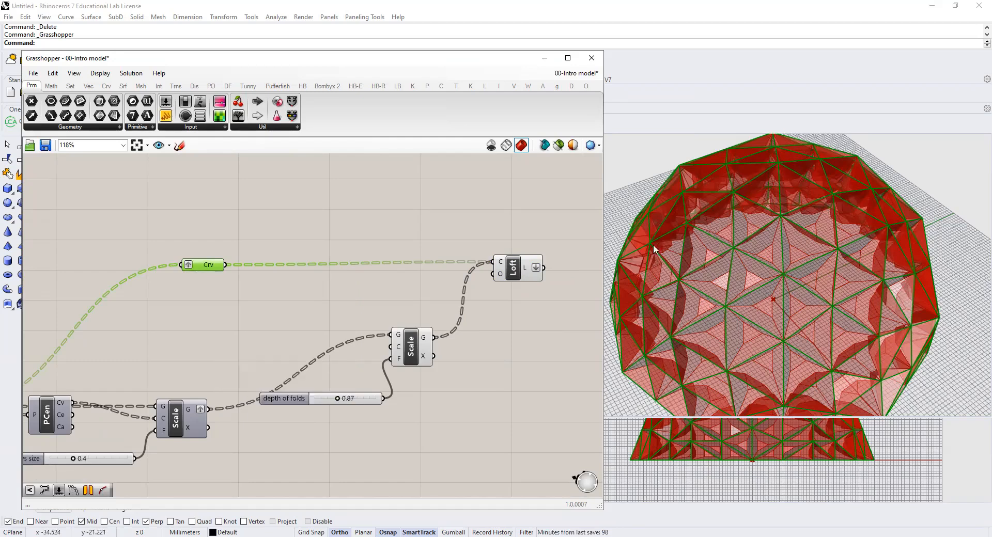
mouse_move(209, 272)
scroll(310, 310, down, 5)
scroll(285, 317, down, 1)
right_drag(251, 329, 380, 306)
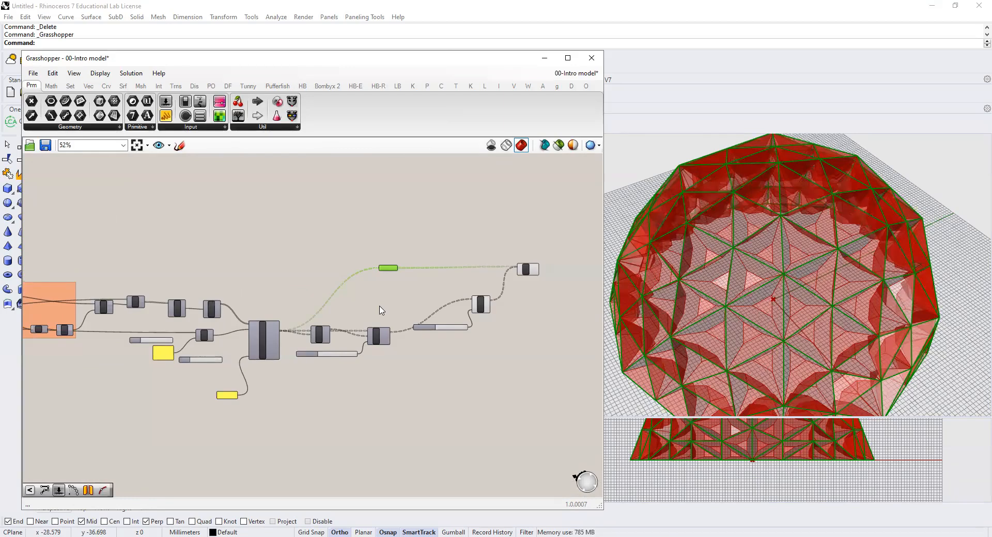
click(356, 348)
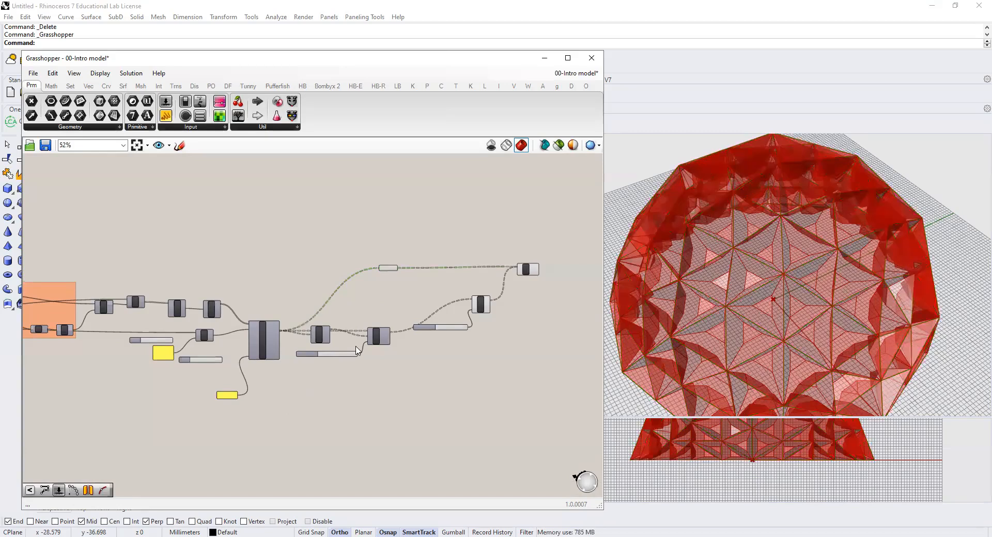
- Turn on the preview of the PCen component and inspect its centre points up close on the dome
scroll(356, 347, up, 3)
scroll(464, 346, up, 2)
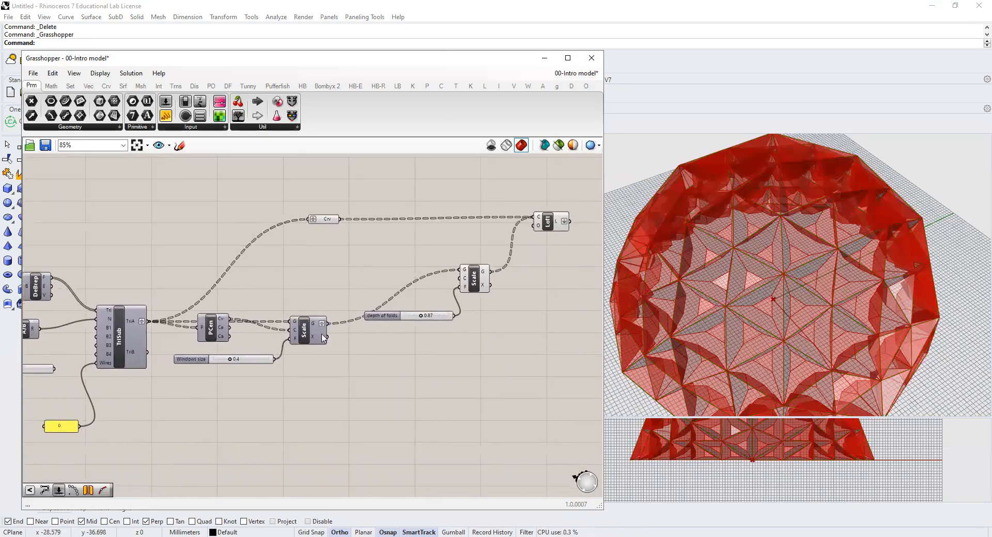
right_click(209, 331)
click(220, 352)
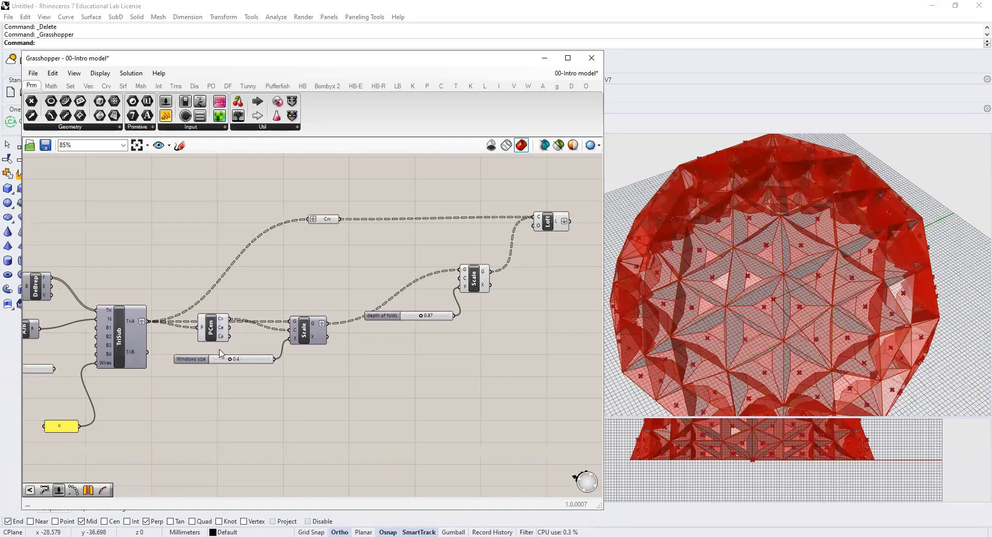
scroll(731, 286, up, 2)
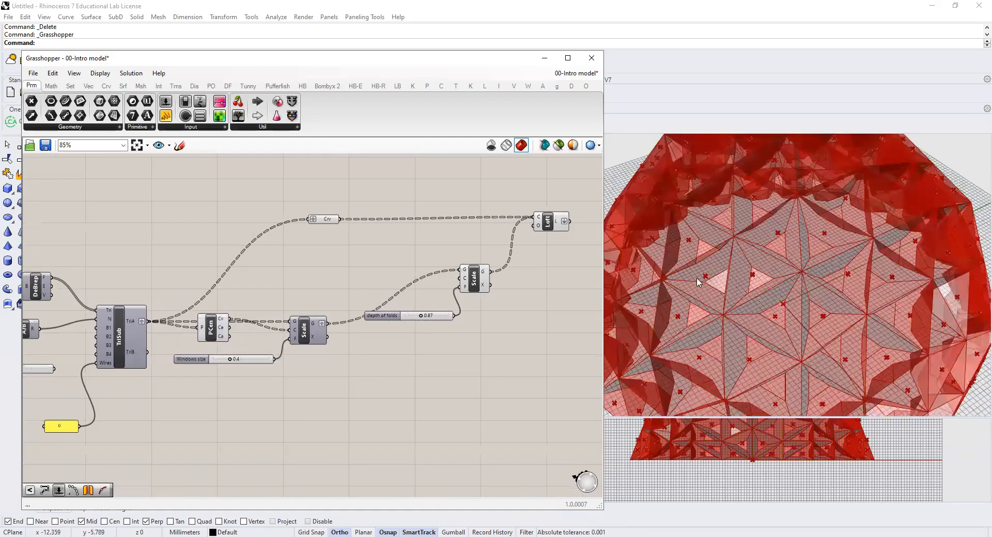
scroll(775, 274, up, 2)
scroll(704, 228, up, 3)
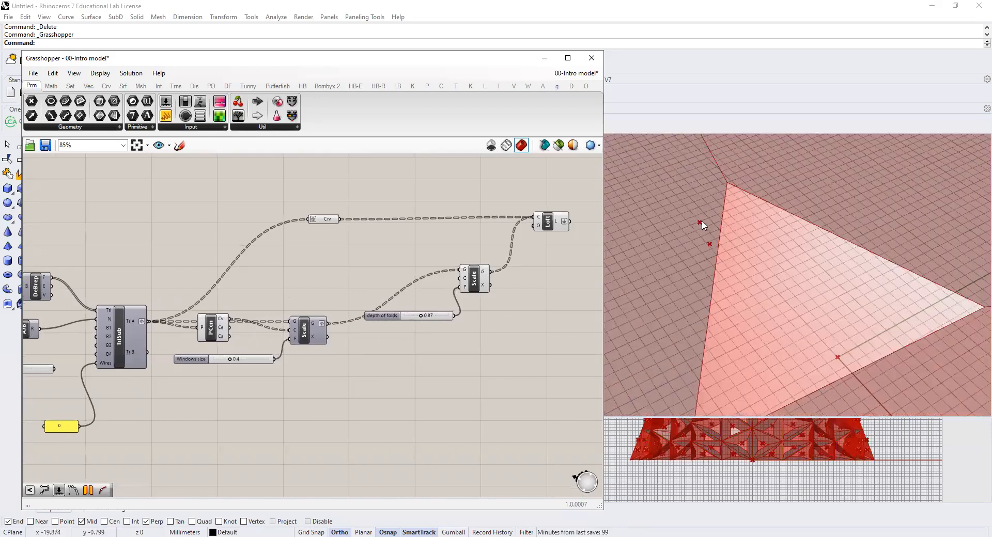
scroll(703, 235, down, 2)
scroll(701, 264, down, 2)
scroll(700, 269, down, 8)
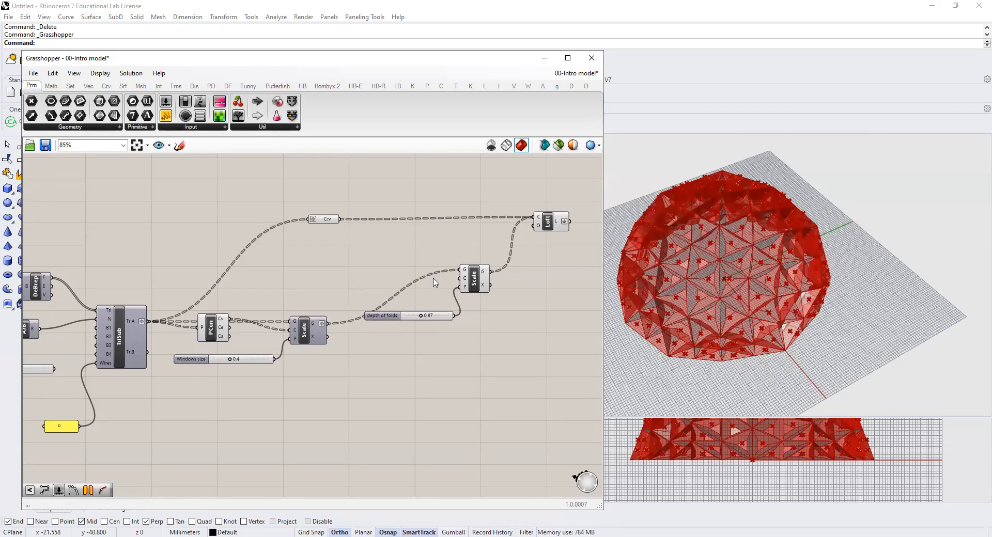
- Bake the Loft component into the Rhino document with the default layer and attributes
right_drag(546, 250, 523, 254)
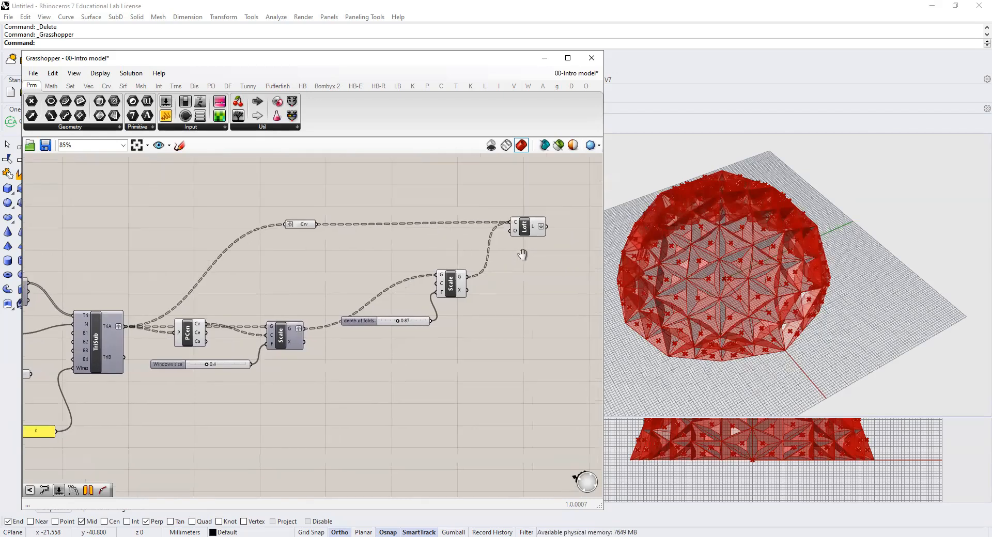
scroll(519, 248, up, 3)
mouse_move(514, 253)
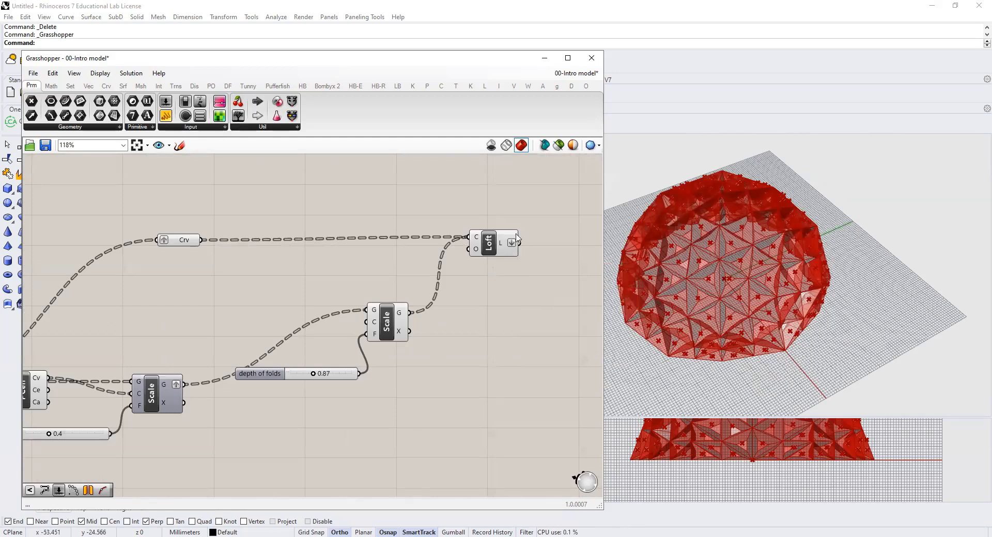
click(490, 248)
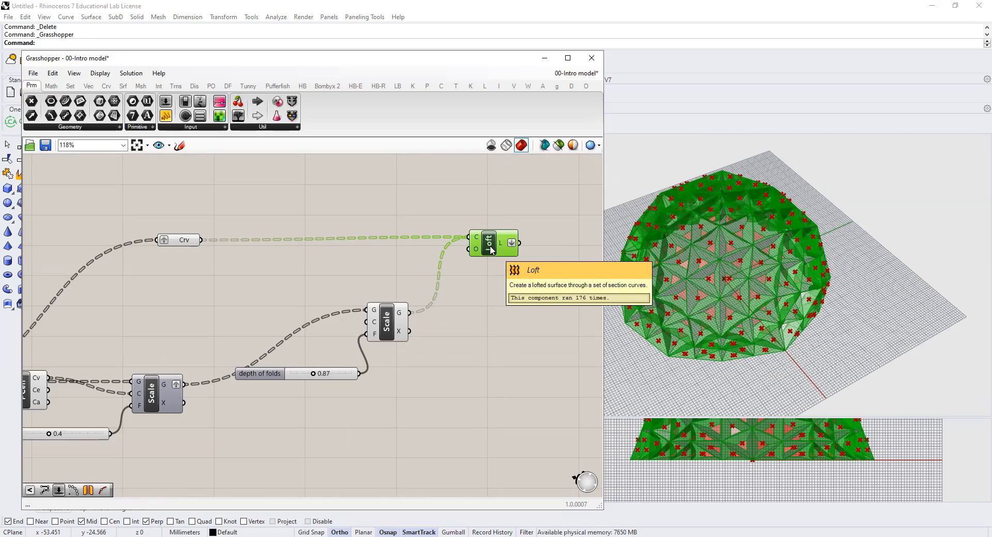
right_click(490, 251)
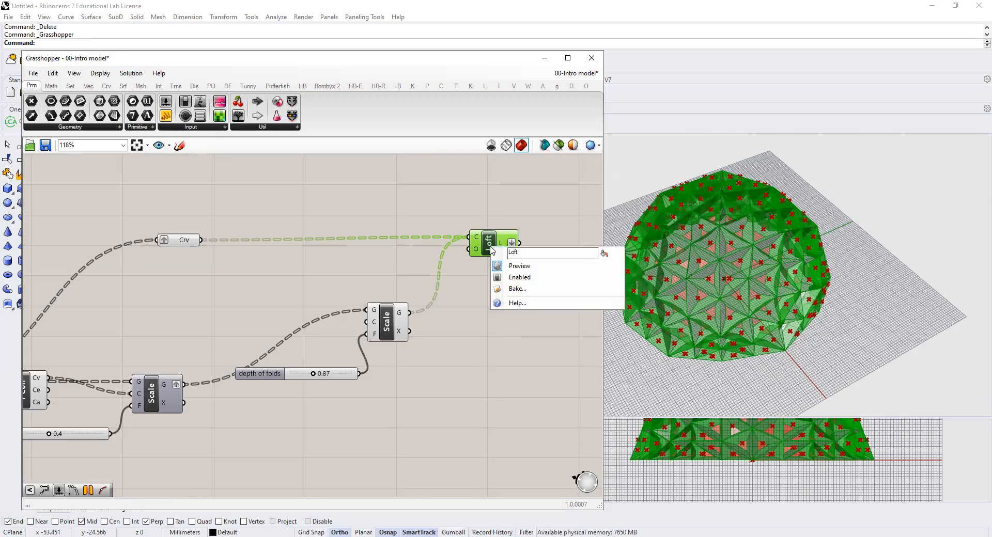
click(511, 294)
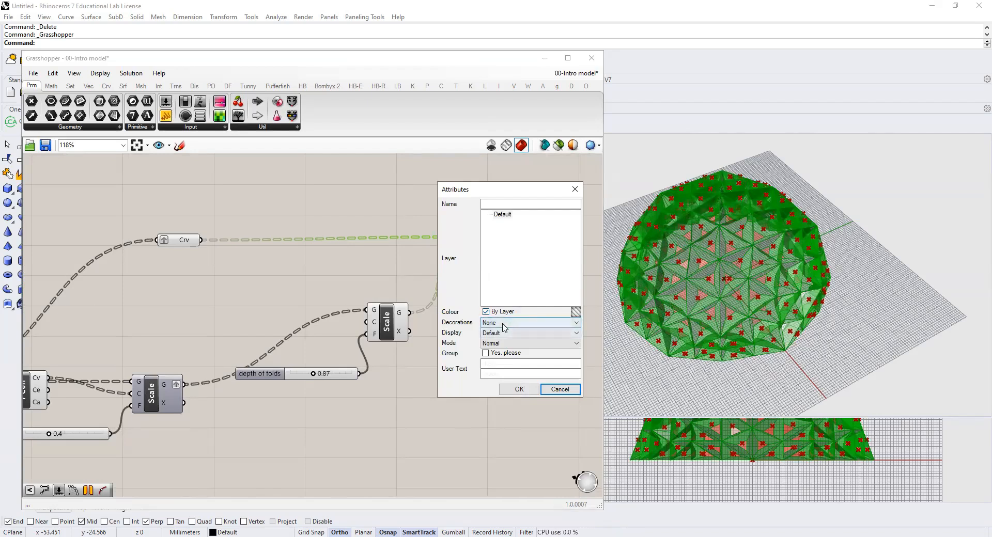
click(519, 390)
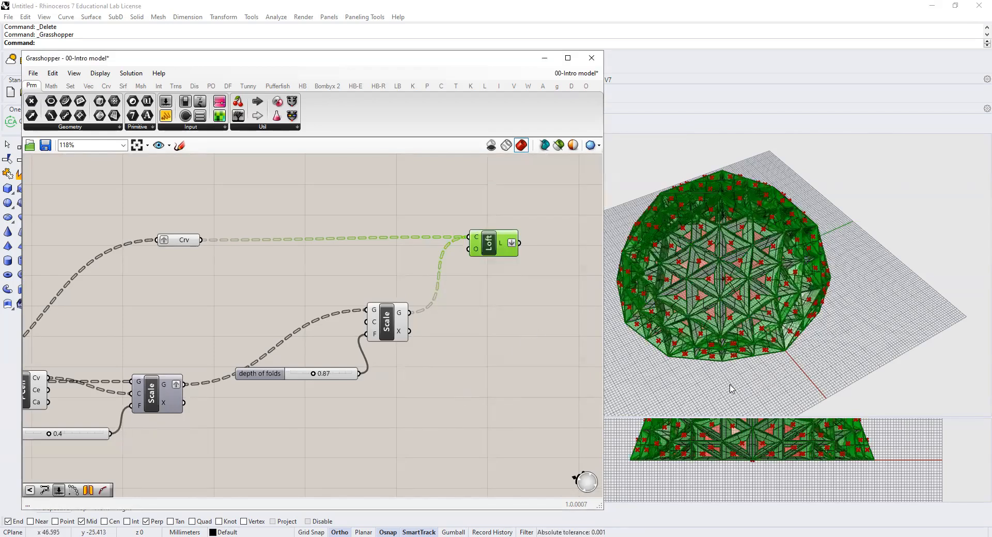
- Pick individual baked polysurfaces of the dome in the Perspective viewport to check that they are selectable
scroll(744, 266, up, 4)
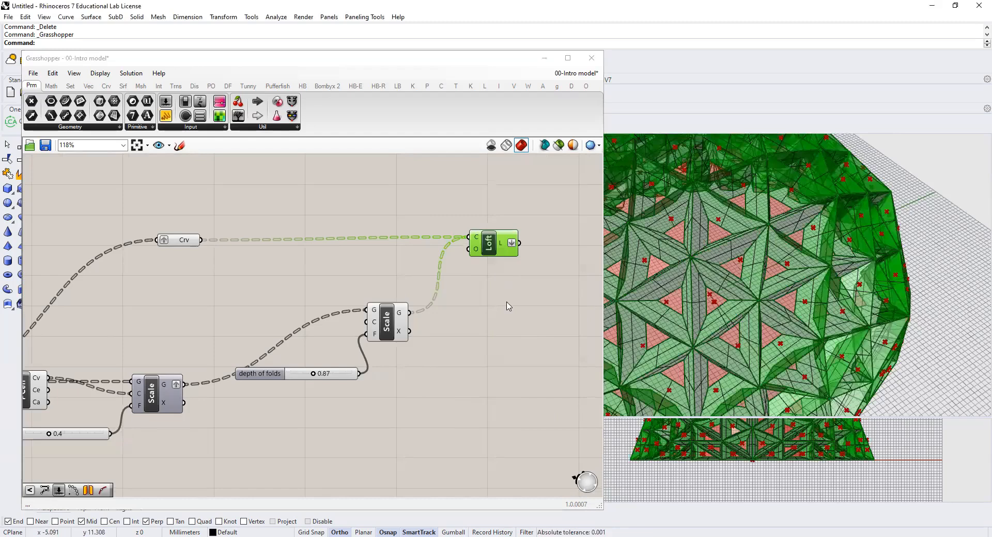
click(773, 281)
scroll(811, 220, up, 3)
click(812, 222)
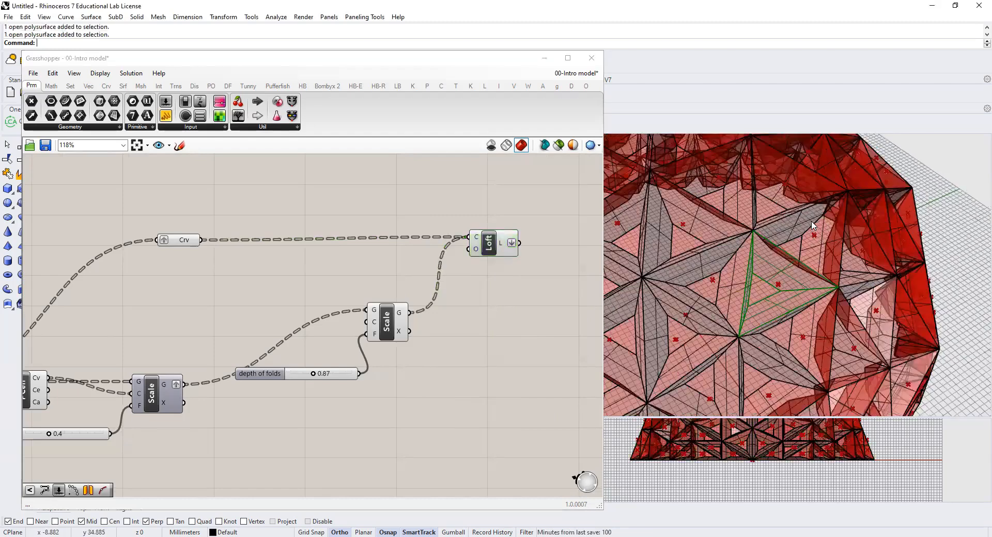
click(866, 253)
click(857, 312)
click(848, 344)
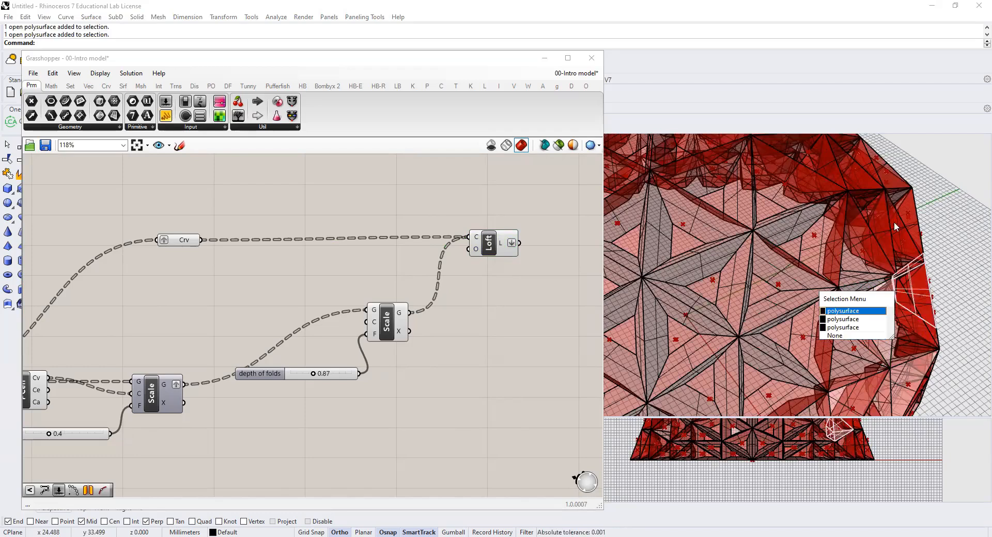
scroll(856, 258, down, 5)
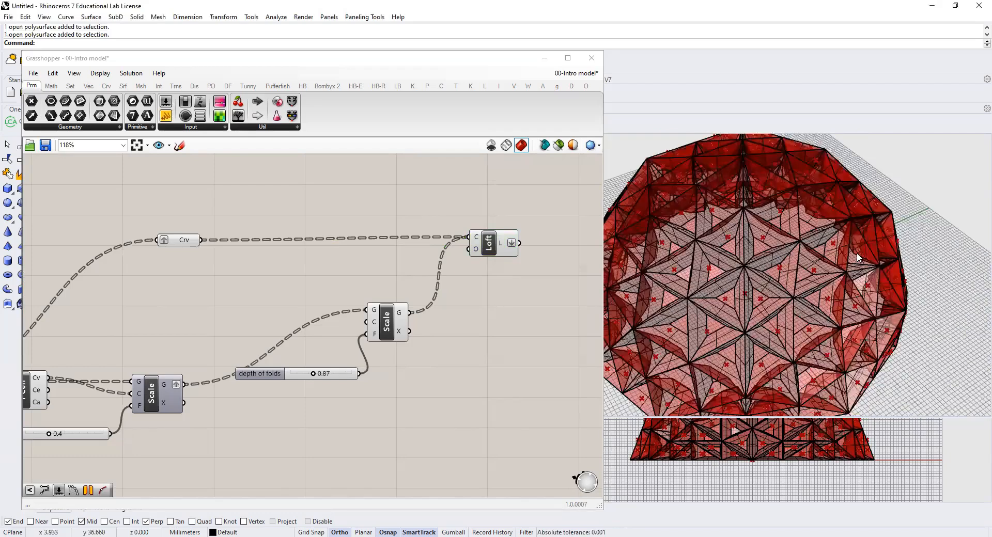
scroll(858, 255, down, 3)
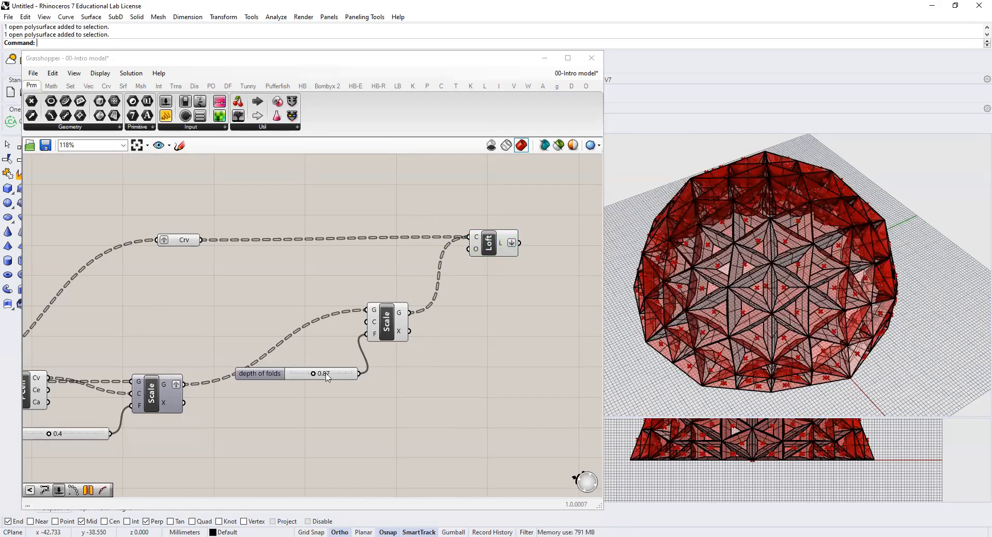
- Set the depth of folds slider to 1.15 and highlight the Loft preview against the baked dome
drag(316, 374, 332, 376)
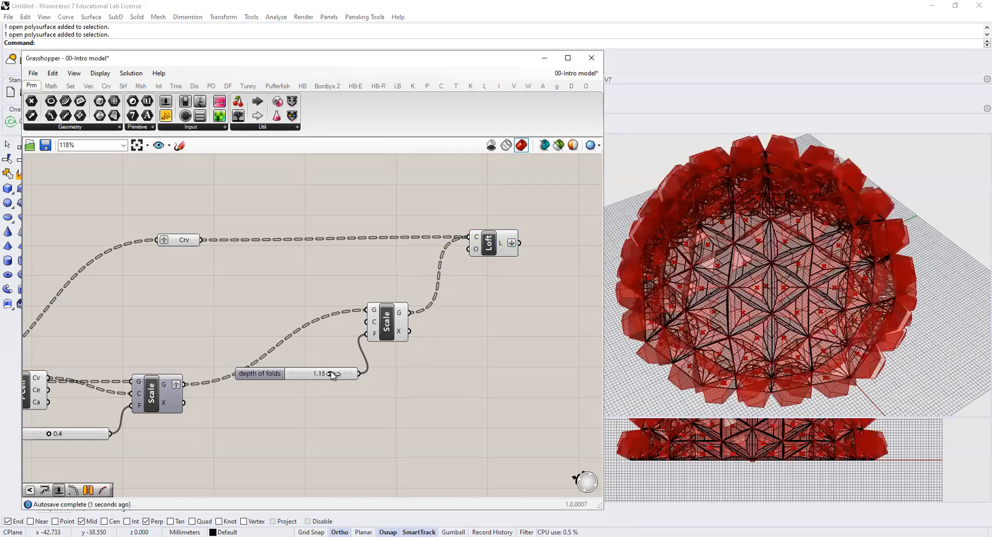
click(489, 252)
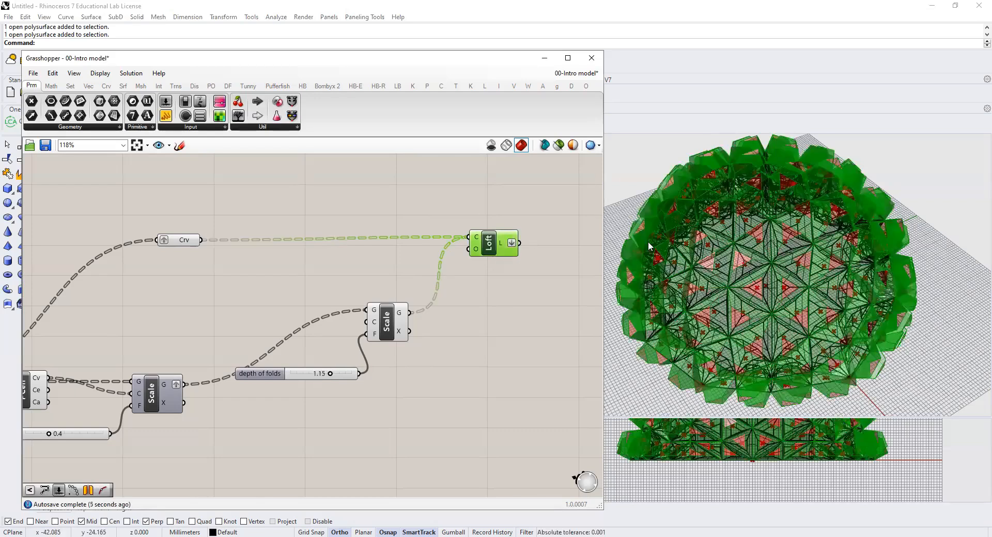
click(488, 308)
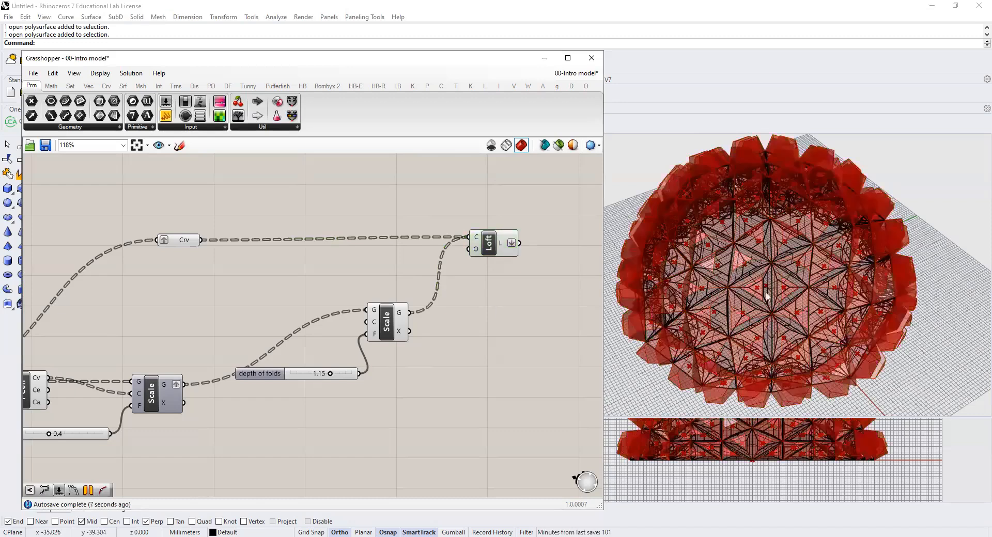
- Select baked panels near the middle of the dome to tell them apart from the changed Grasshopper preview
click(770, 295)
click(796, 272)
click(835, 272)
click(805, 331)
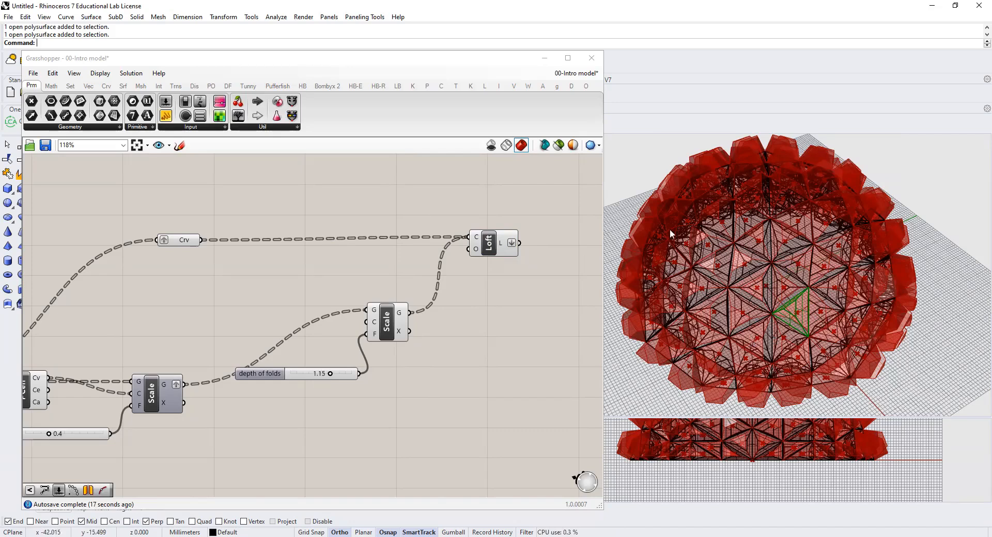
- Select all baked dome polysurfaces in the Perspective viewport and delete them
scroll(640, 202, down, 3)
scroll(817, 349, down, 3)
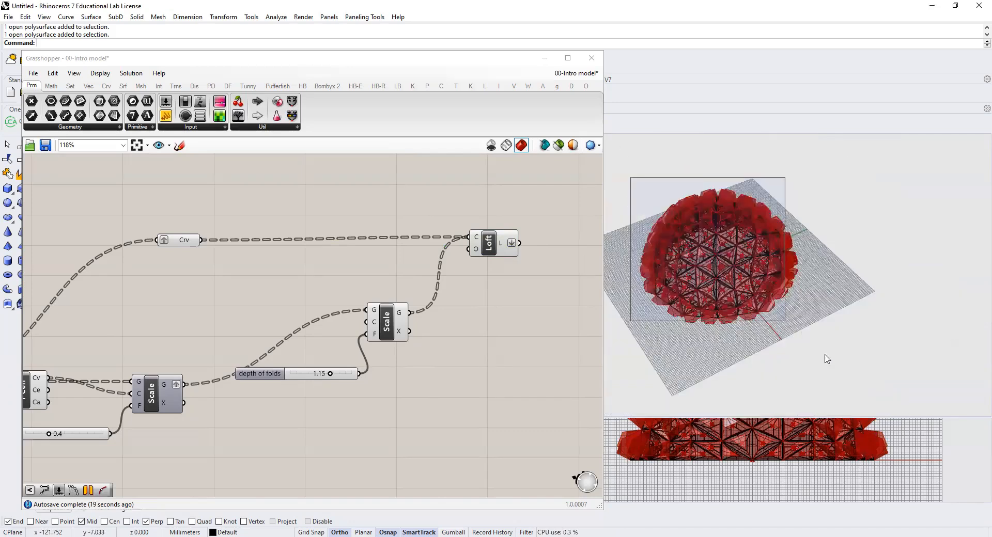
drag(825, 355, 825, 355)
key(Delete)
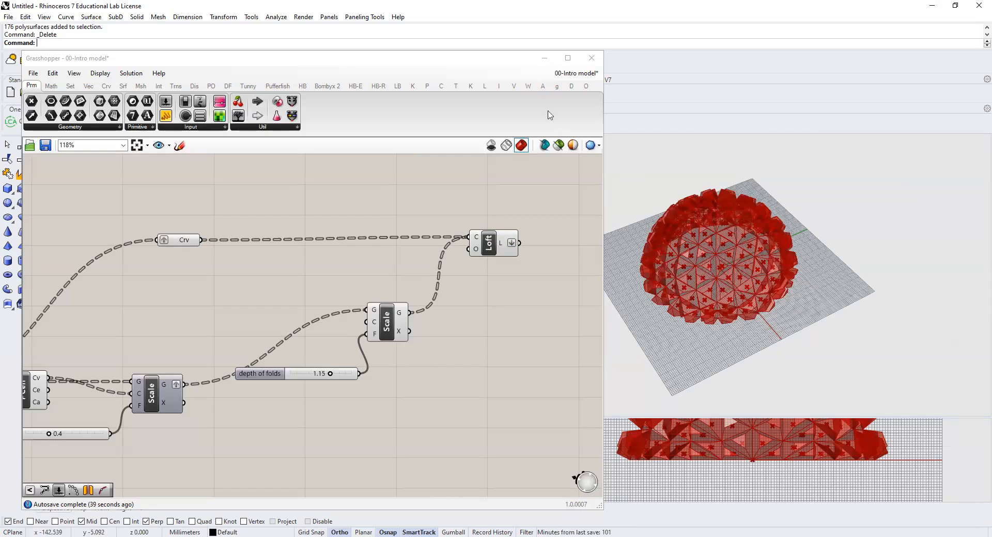
- Review the available model units in Rhino's document properties and keep Millimeters
click(547, 62)
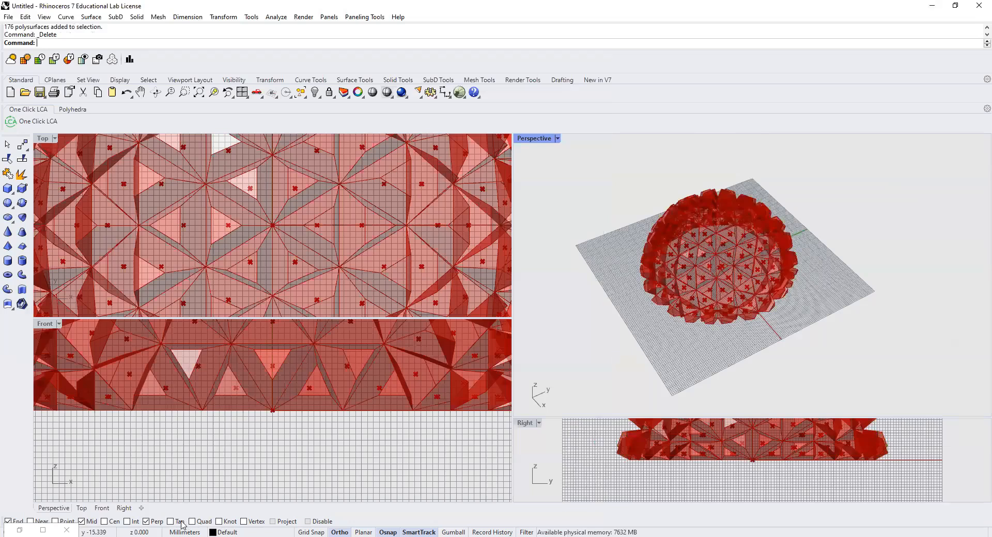
click(182, 525)
click(191, 525)
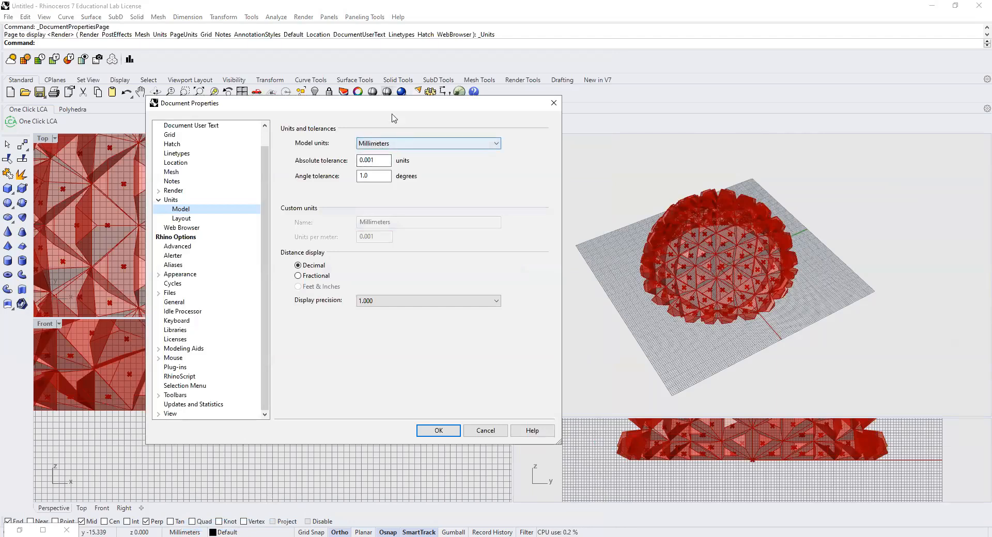
drag(363, 111, 446, 105)
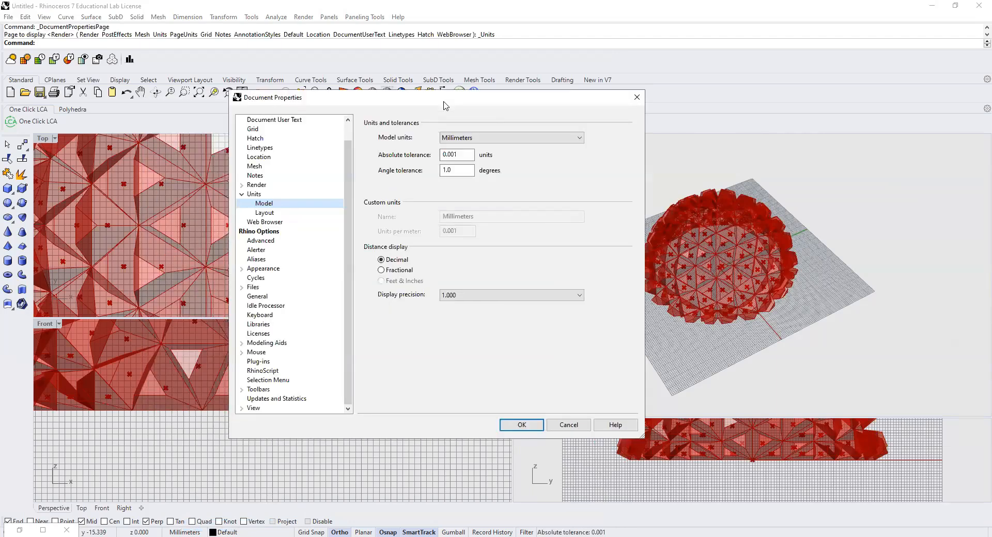
click(474, 139)
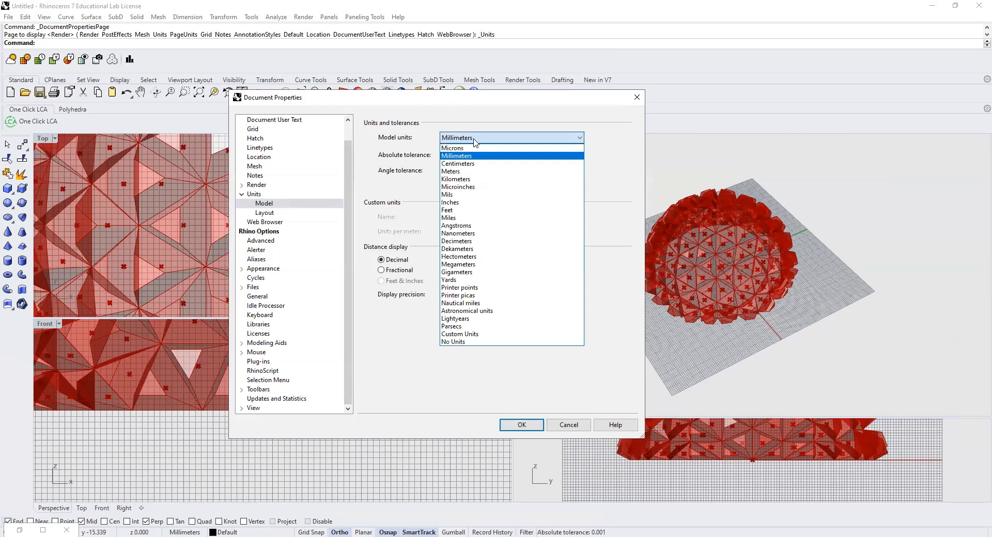
click(485, 122)
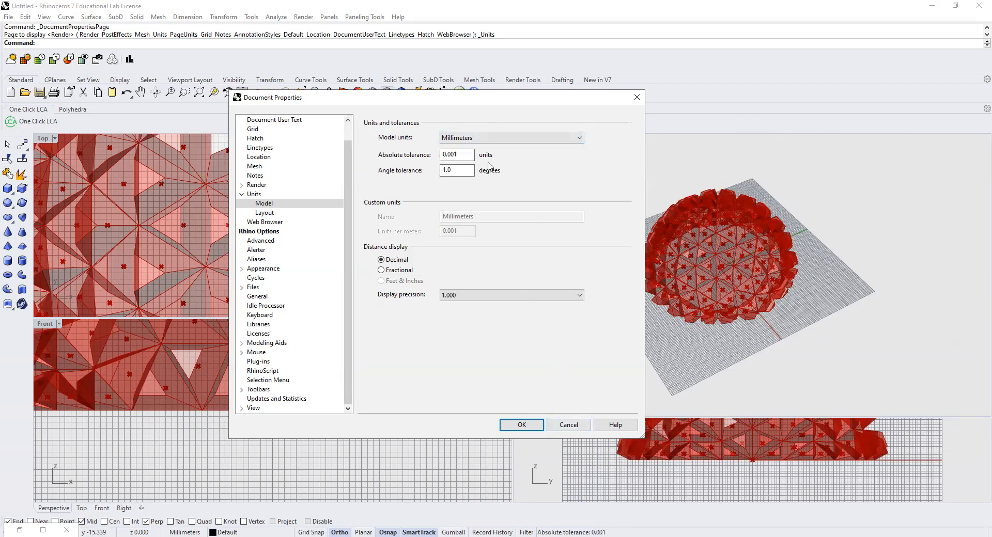
click(522, 424)
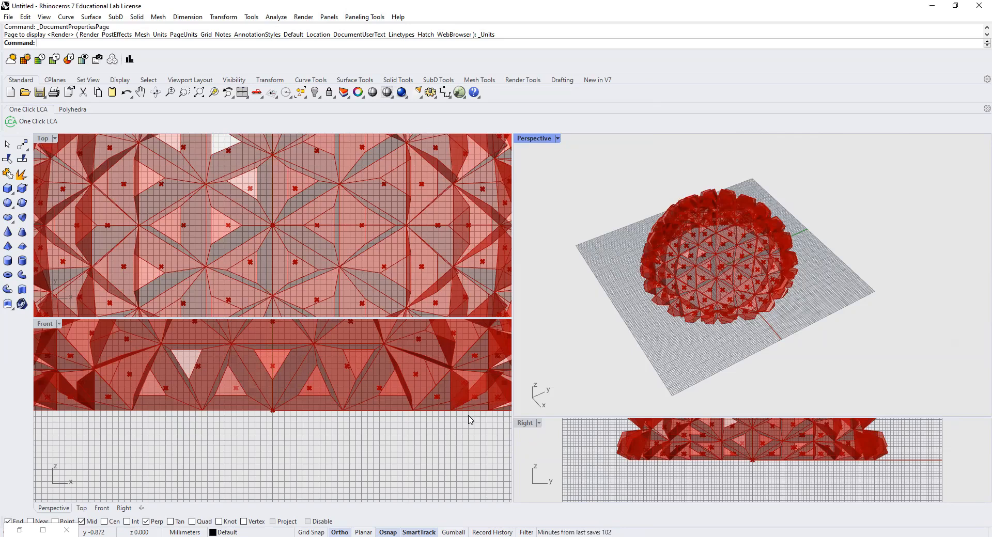
- Restore the Grasshopper window and look over the whole definition and the dome preview
click(19, 528)
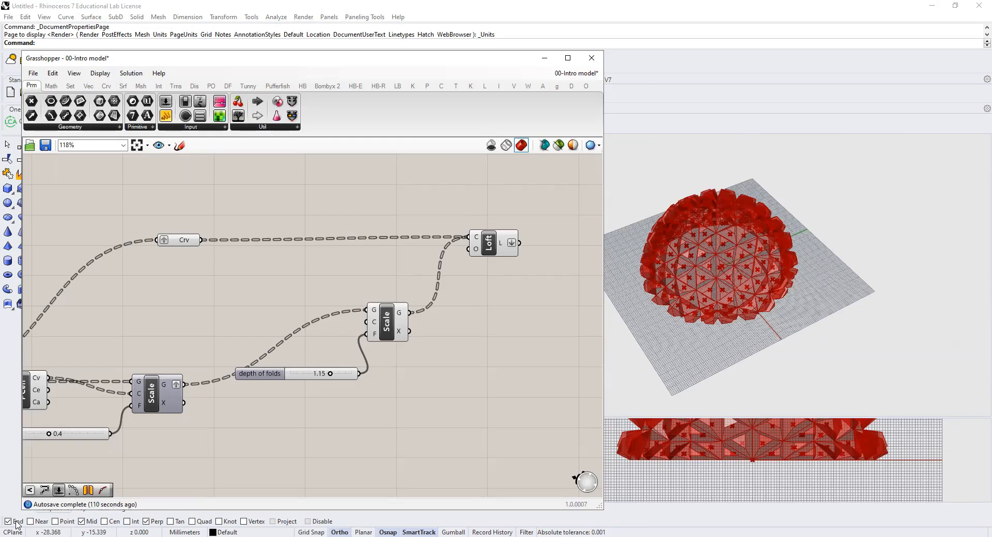
scroll(348, 331, down, 8)
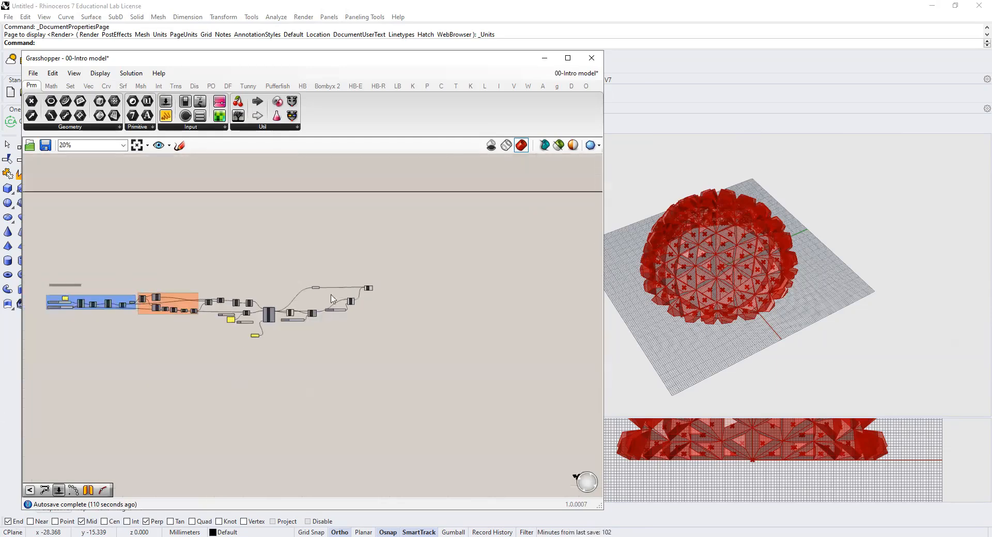
scroll(75, 313, up, 4)
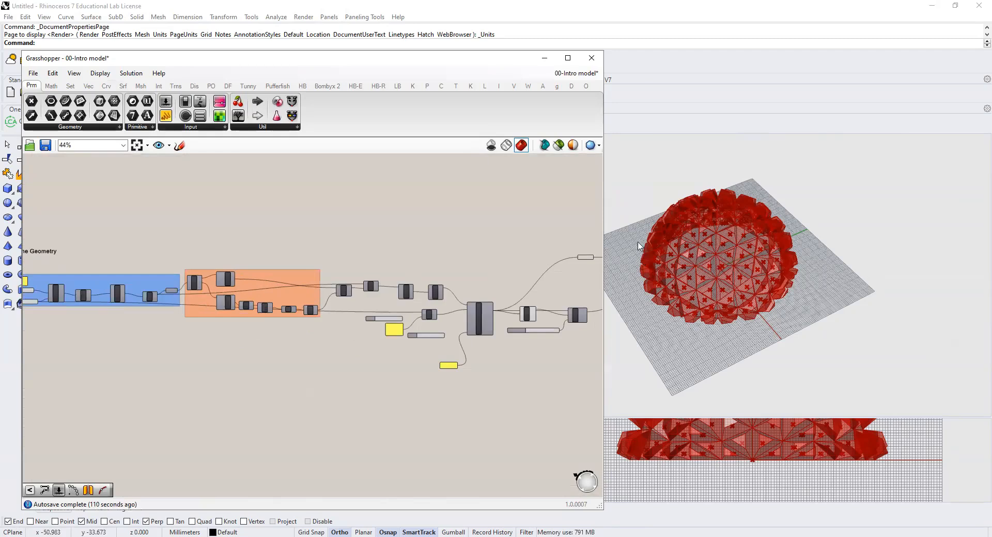
scroll(639, 246, up, 5)
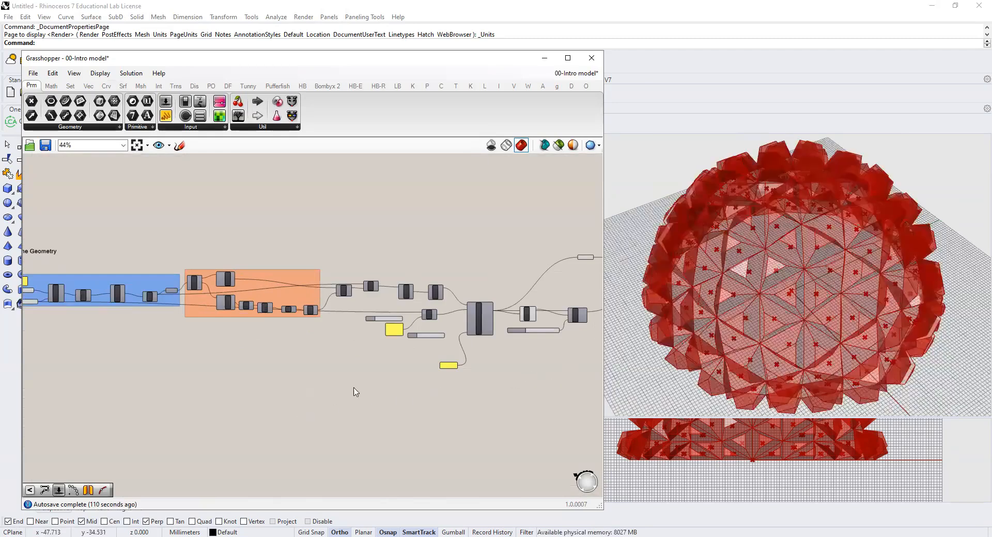
right_drag(355, 392, 107, 428)
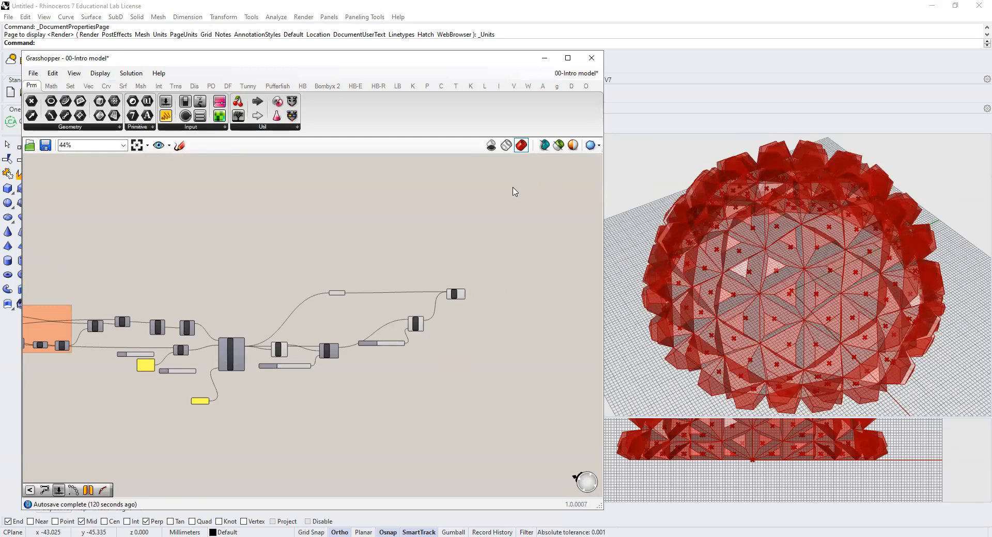
- Move the Grasshopper window beside the dome preview and enlarge the Perspective viewport's height
drag(490, 64, 474, 444)
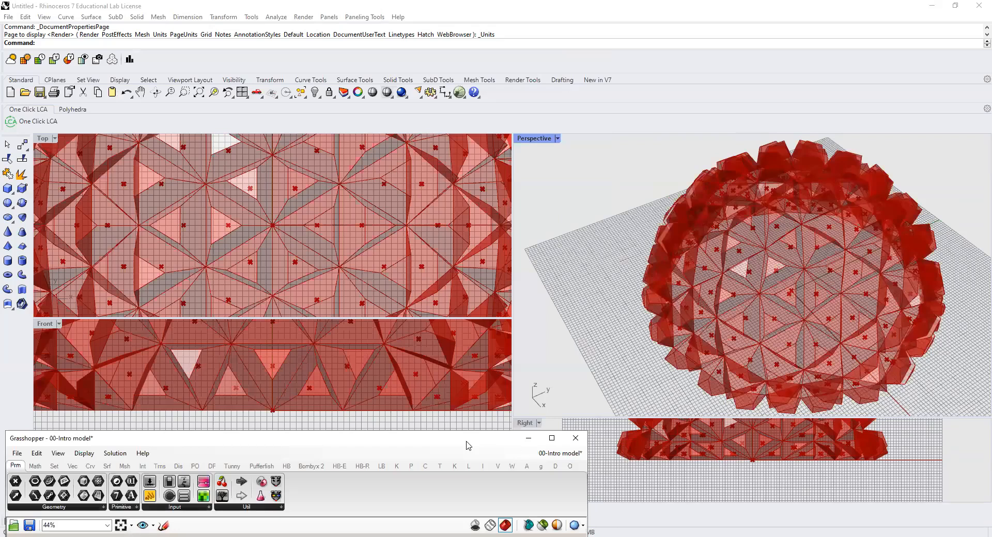
drag(467, 445, 468, 93)
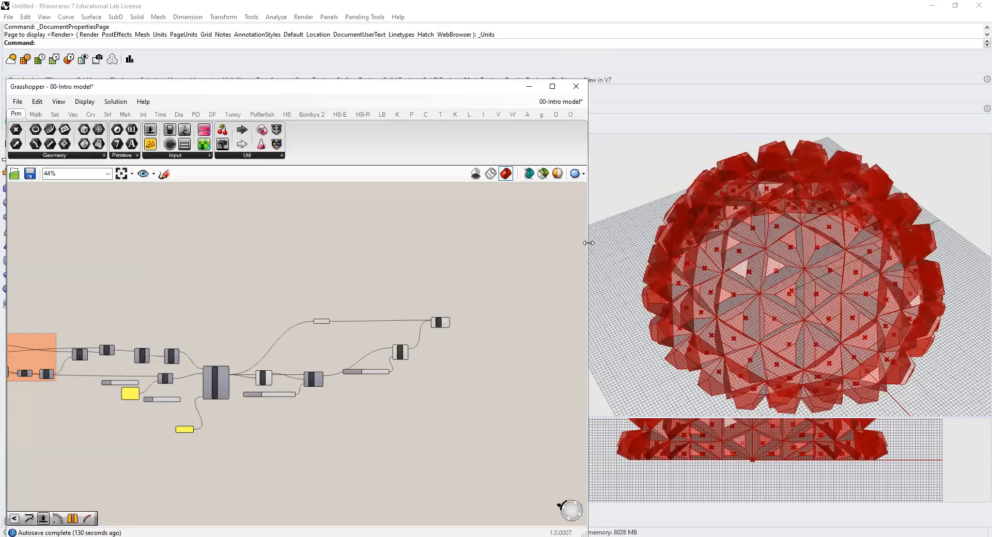
scroll(341, 242, down, 2)
scroll(256, 306, up, 4)
scroll(431, 264, up, 2)
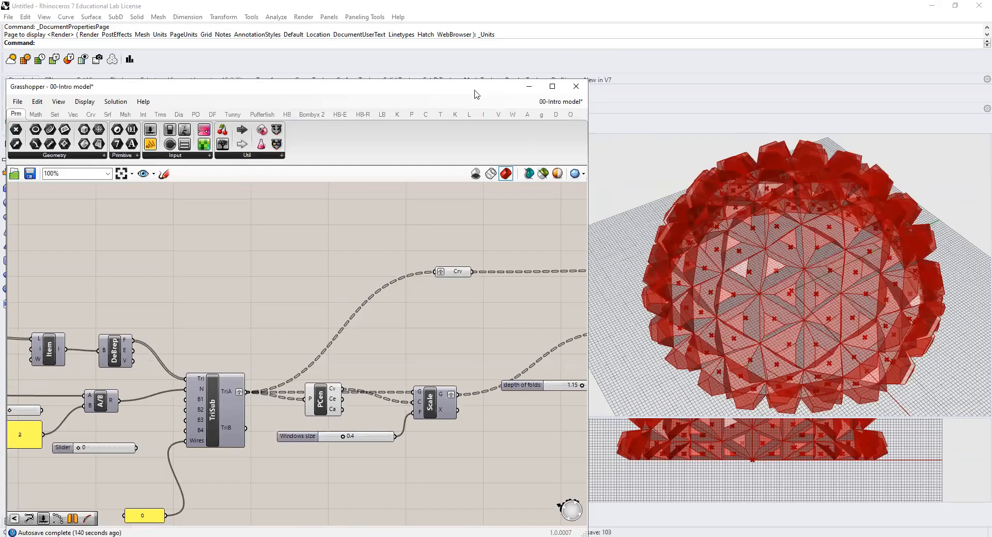
drag(477, 94, 472, 93)
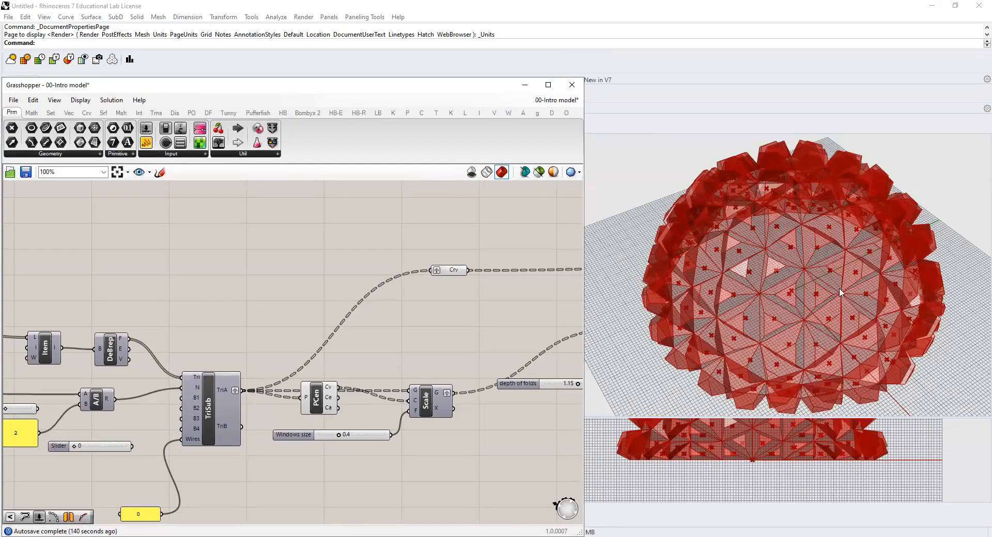
drag(734, 417, 741, 475)
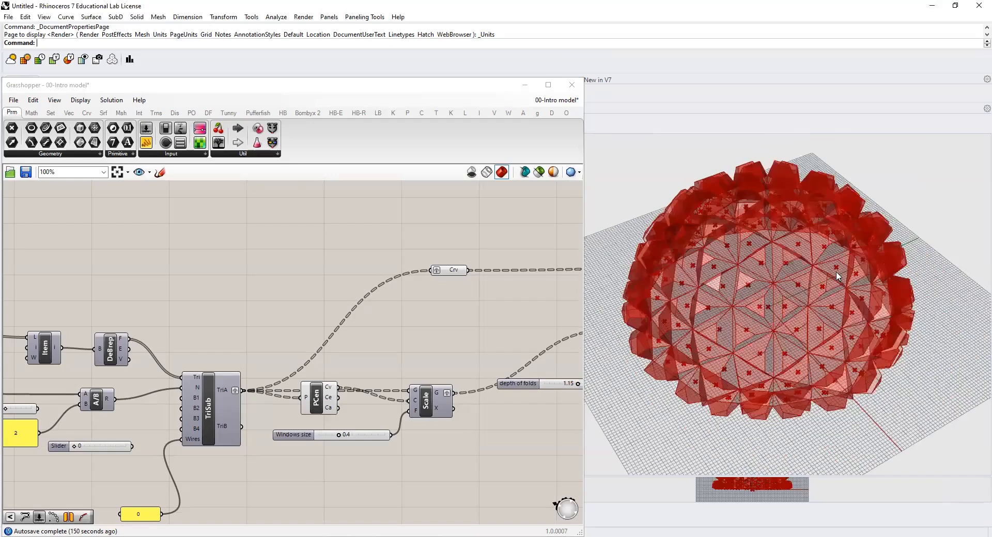
scroll(754, 264, up, 2)
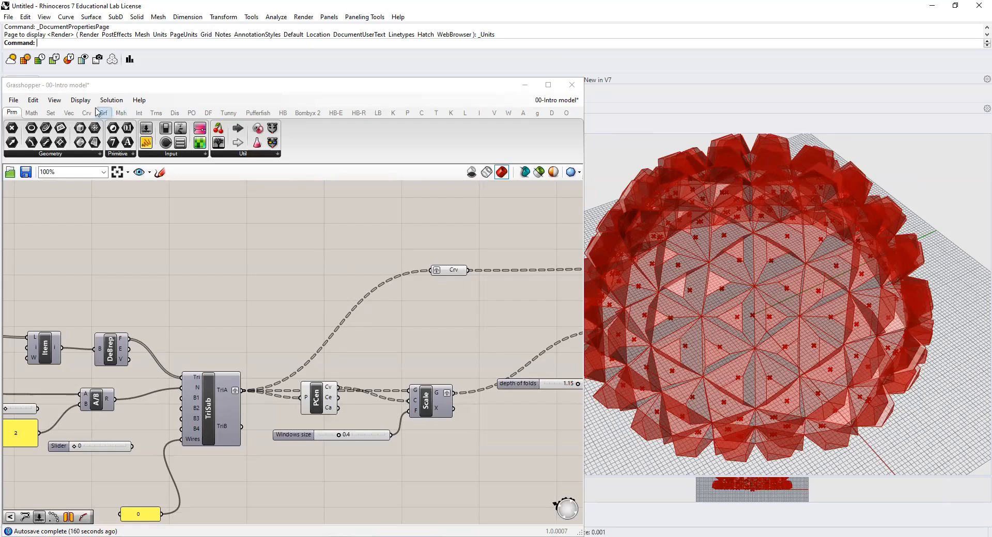
- Display Grasshopper's Remote Control Panel and place it over the upper part of the canvas
click(56, 100)
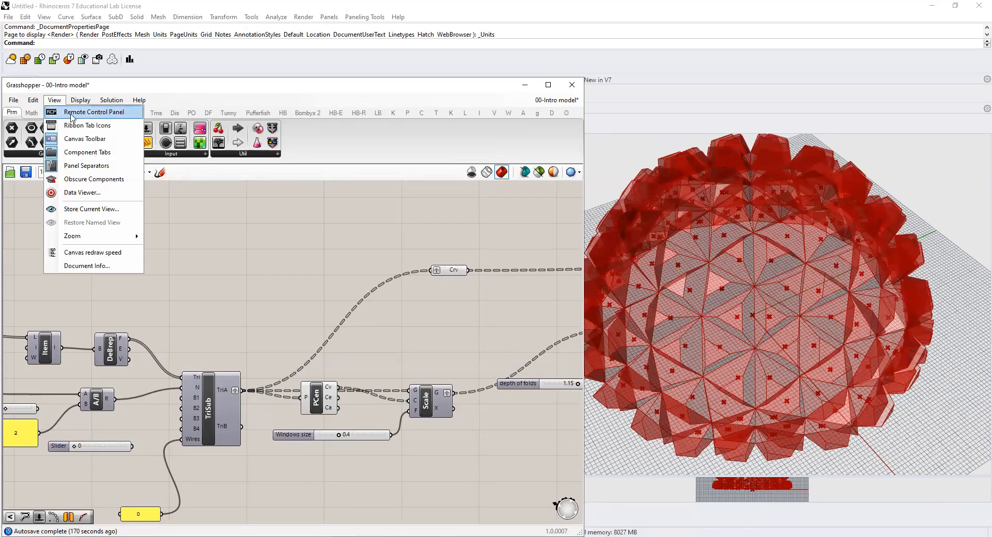
click(71, 117)
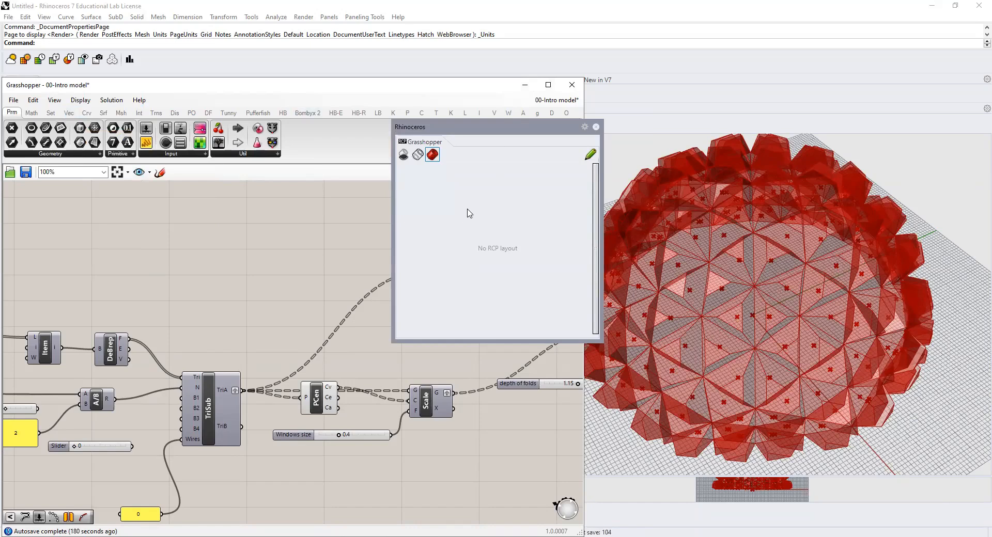
drag(503, 129, 357, 106)
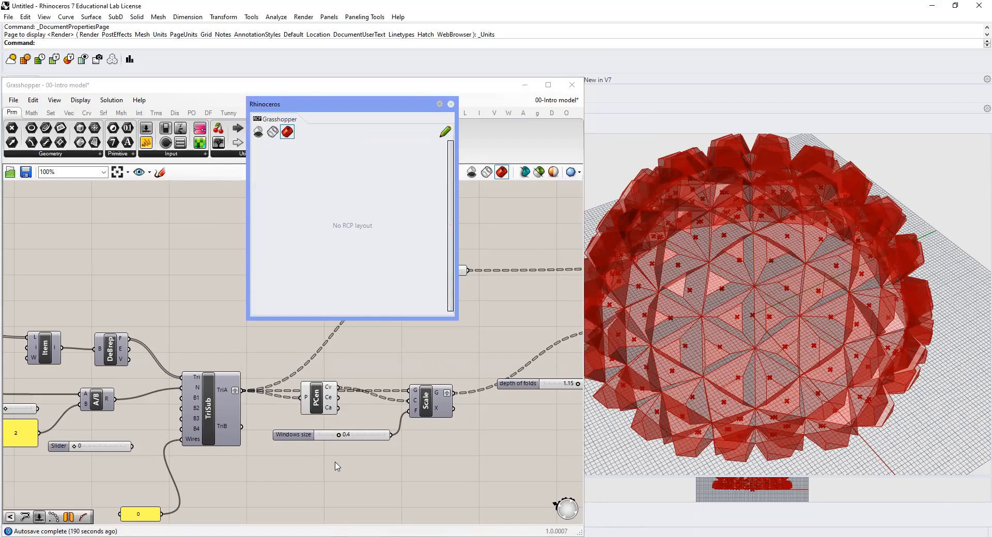
- Publish the Windows size slider to the Remote Control Panel
right_drag(337, 467, 339, 352)
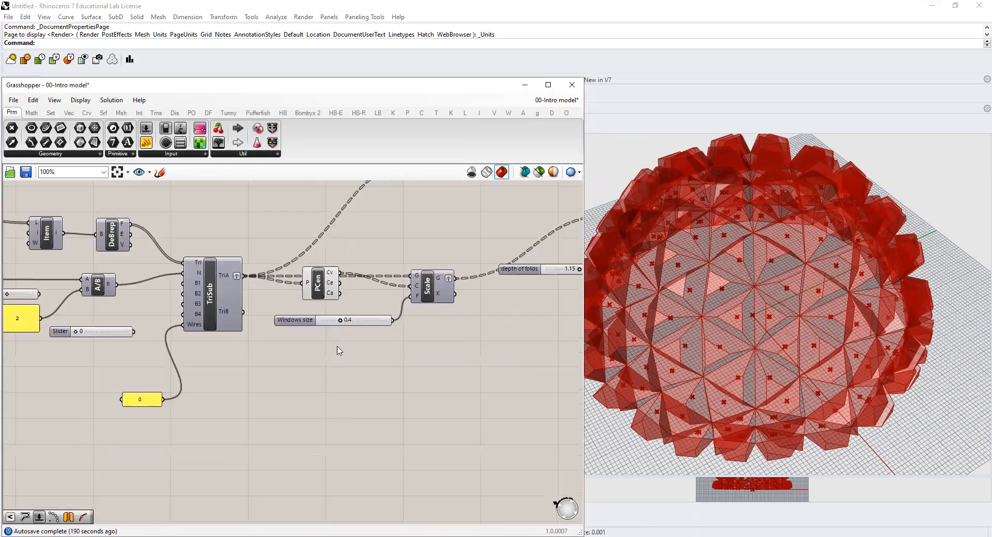
click(292, 320)
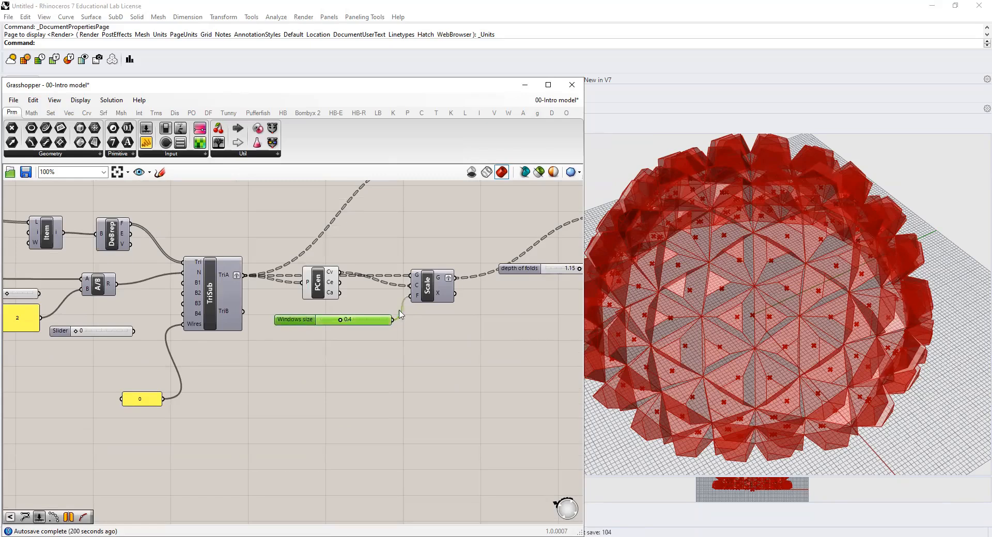
right_click(299, 323)
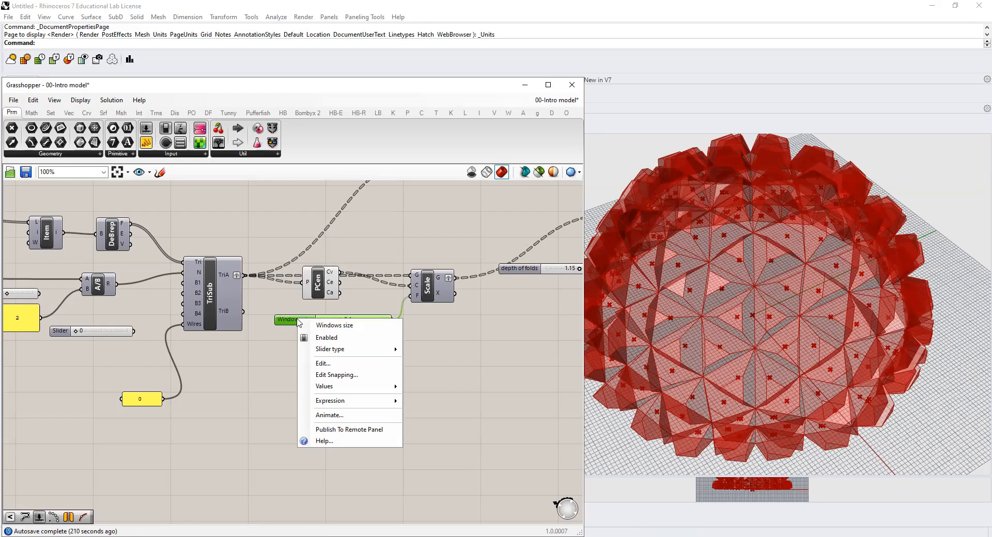
click(324, 431)
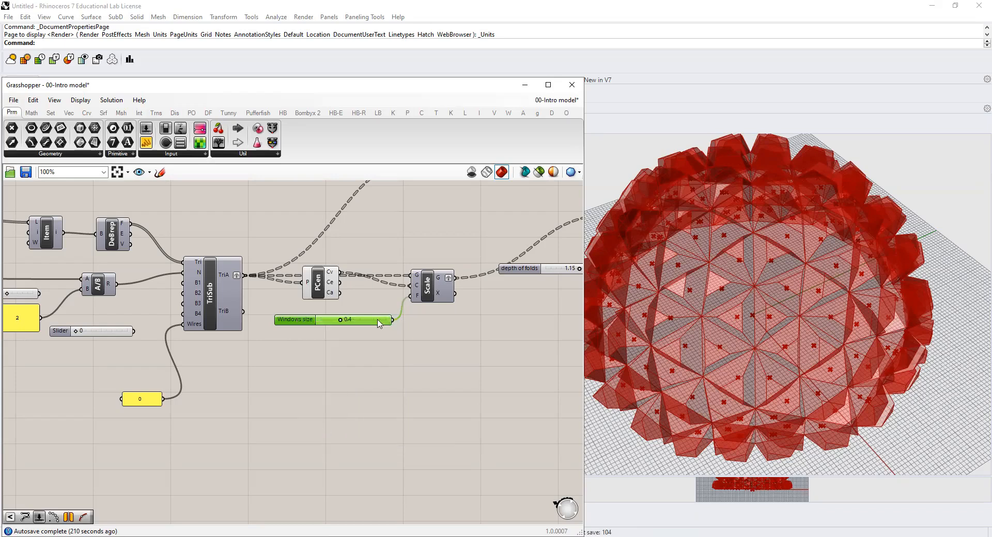
- Publish the depth of folds slider to the Remote Control Panel
scroll(353, 309, down, 5)
scroll(418, 292, up, 4)
right_click(423, 302)
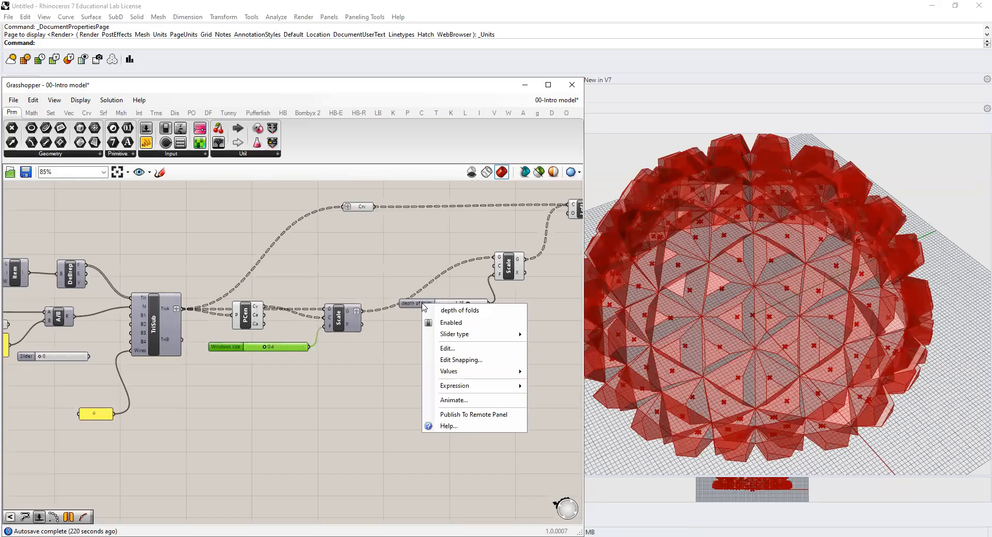
click(417, 303)
right_click(419, 304)
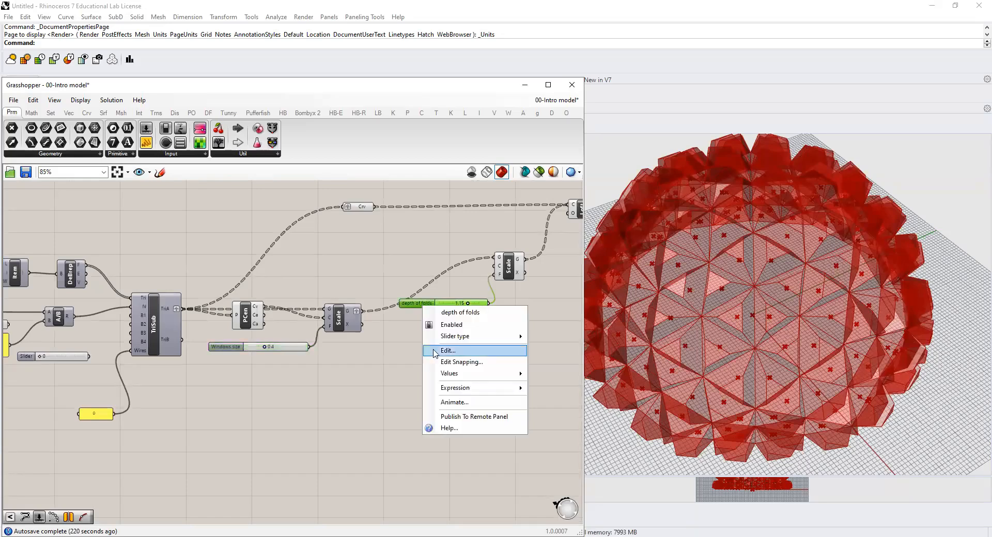
click(450, 415)
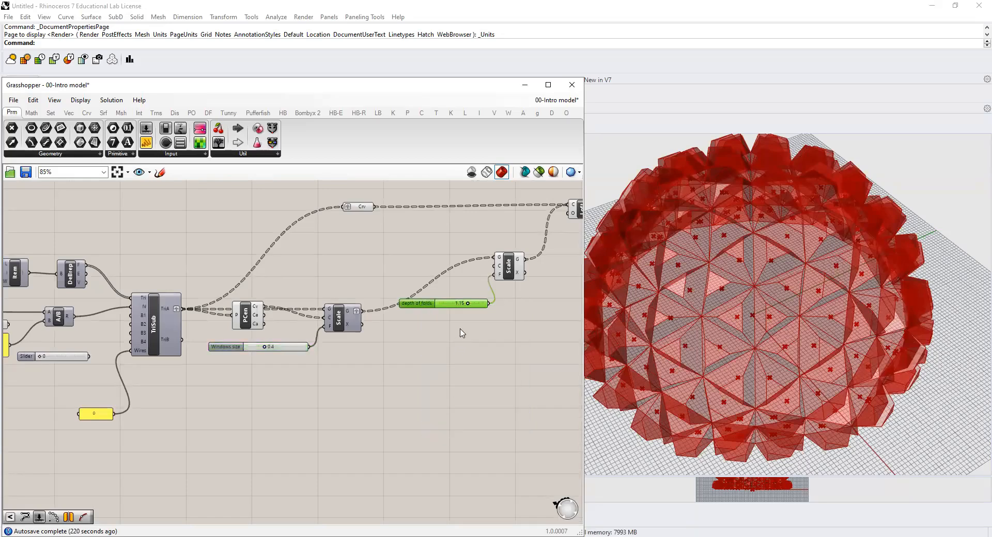
- Publish the Density of Triangulation slider from the Geodesic Dome Geometry group to the Remote Control Panel
scroll(461, 334, down, 3)
scroll(459, 329, down, 4)
right_drag(343, 323, 425, 325)
scroll(426, 326, up, 5)
right_drag(221, 390, 430, 410)
scroll(60, 321, up, 3)
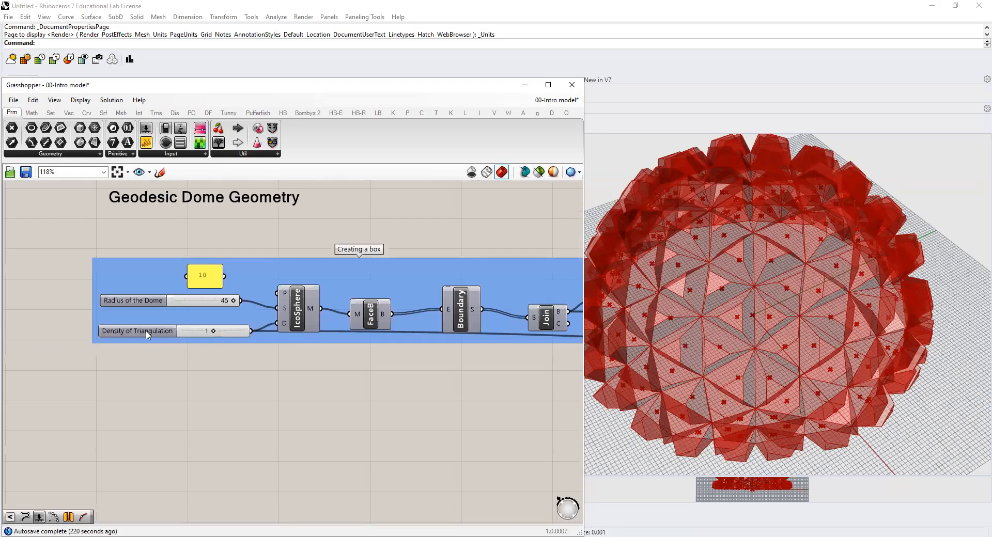
right_click(148, 331)
click(161, 444)
- Bring the Remote Control Panel back on screen with its published sliders
click(62, 98)
click(84, 115)
click(55, 100)
click(65, 115)
click(54, 100)
click(65, 117)
mouse_move(65, 117)
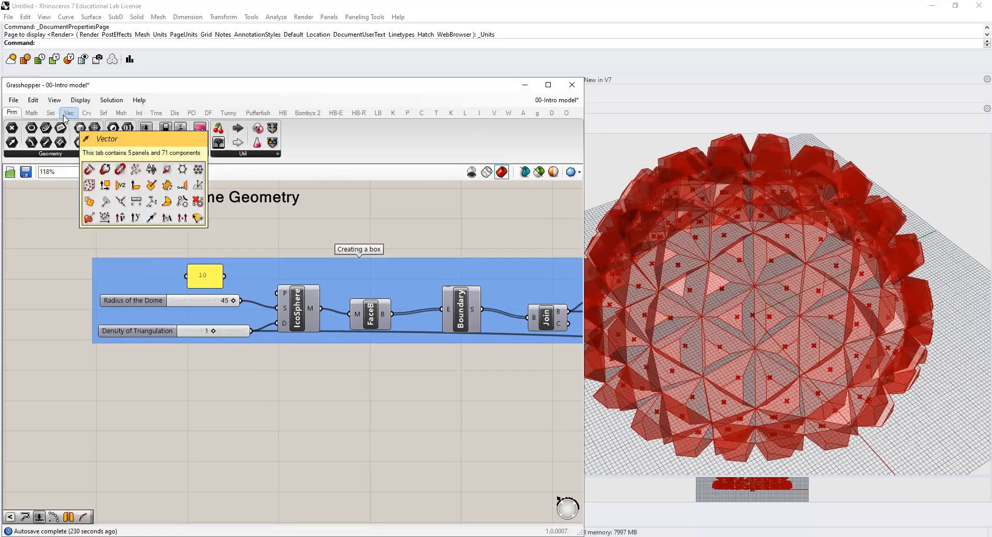
click(522, 88)
click(21, 526)
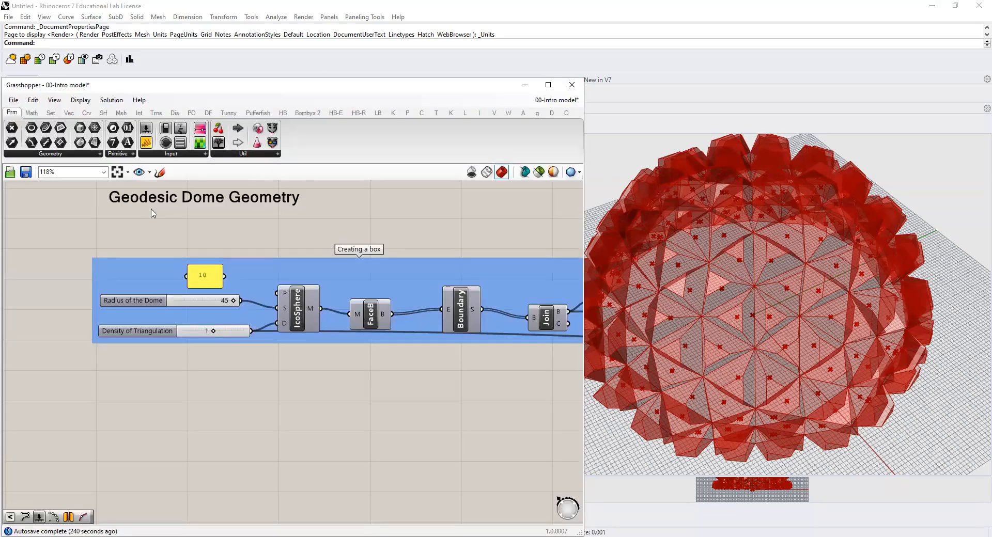
click(54, 100)
click(75, 116)
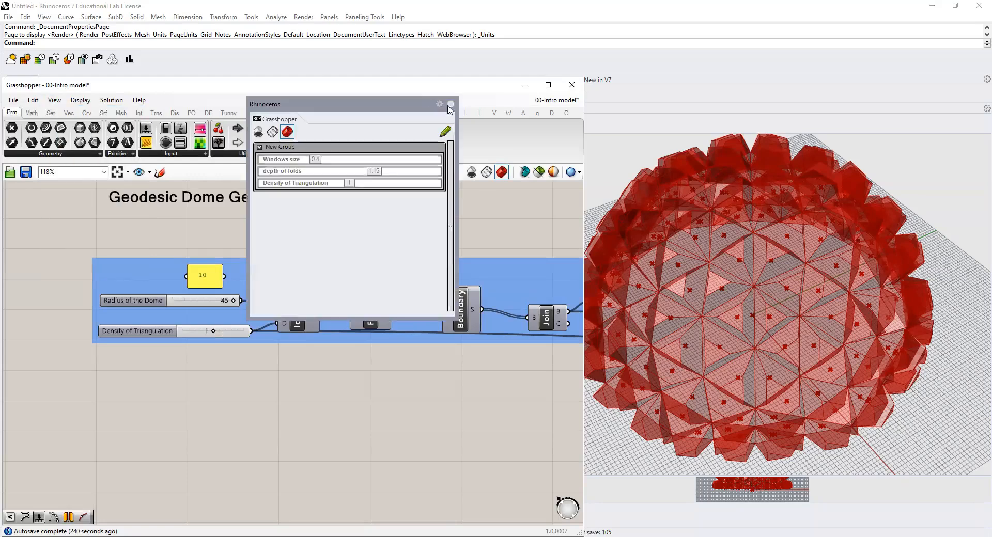
- Minimise the Grasshopper window and set Windows size to 0.5 from the Remote Control Panel
click(521, 89)
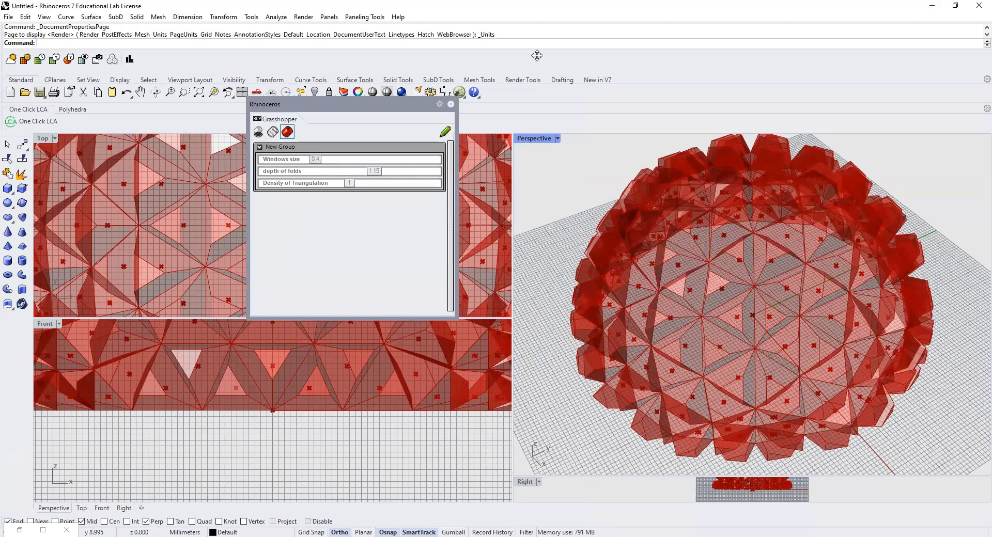
drag(503, 80, 505, 80)
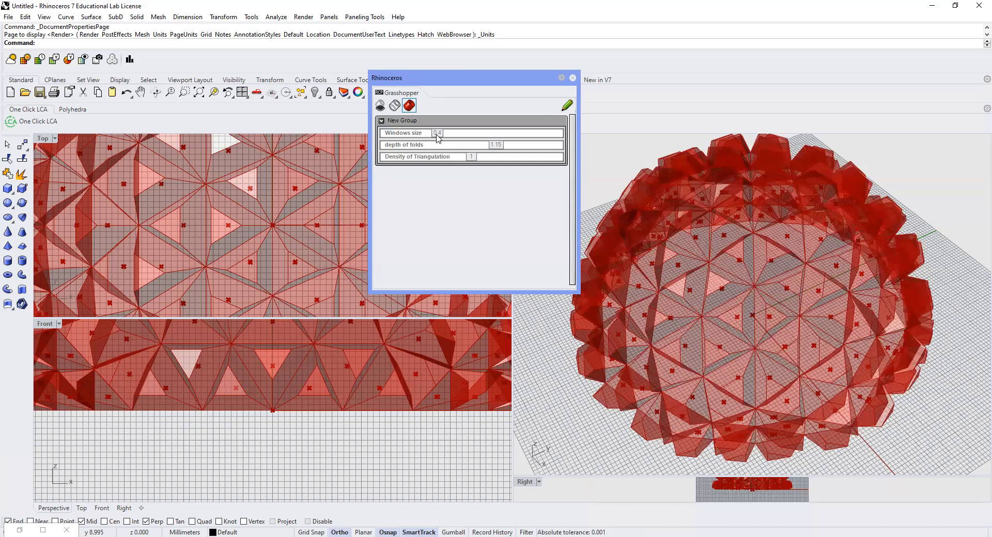
drag(437, 137, 480, 138)
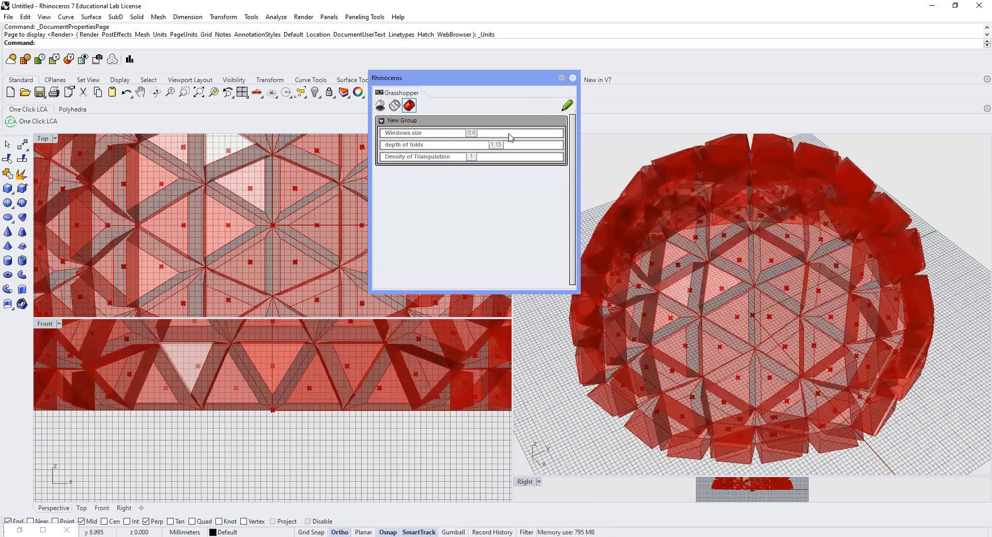
click(488, 137)
drag(467, 139, 454, 137)
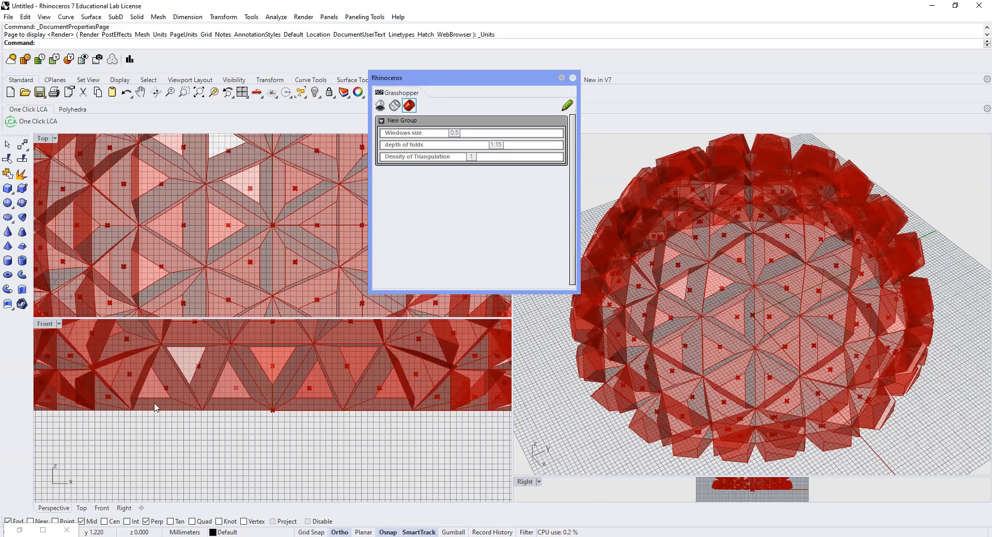
- Restore the minimised Grasshopper window and close the floating Remote Control Panel
click(21, 527)
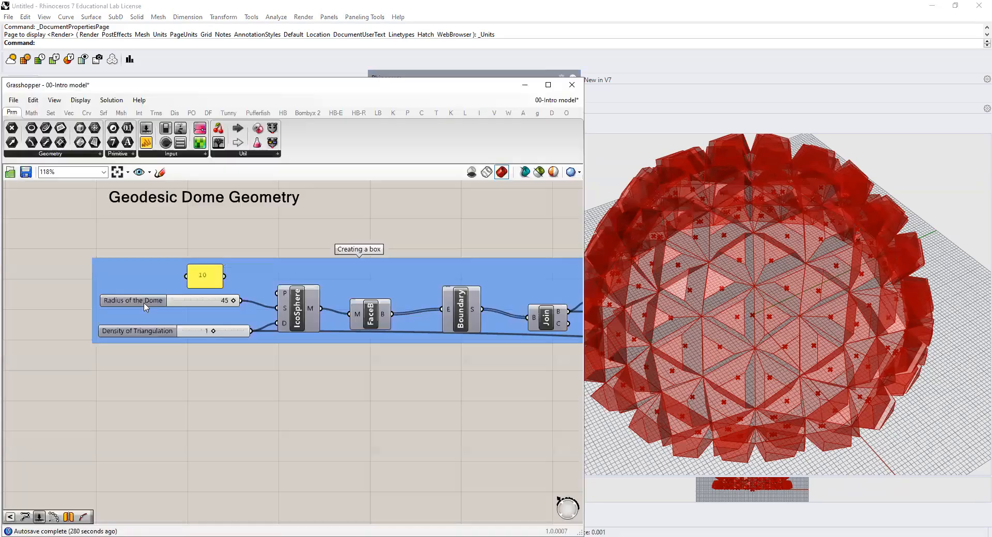
scroll(261, 393, down, 5)
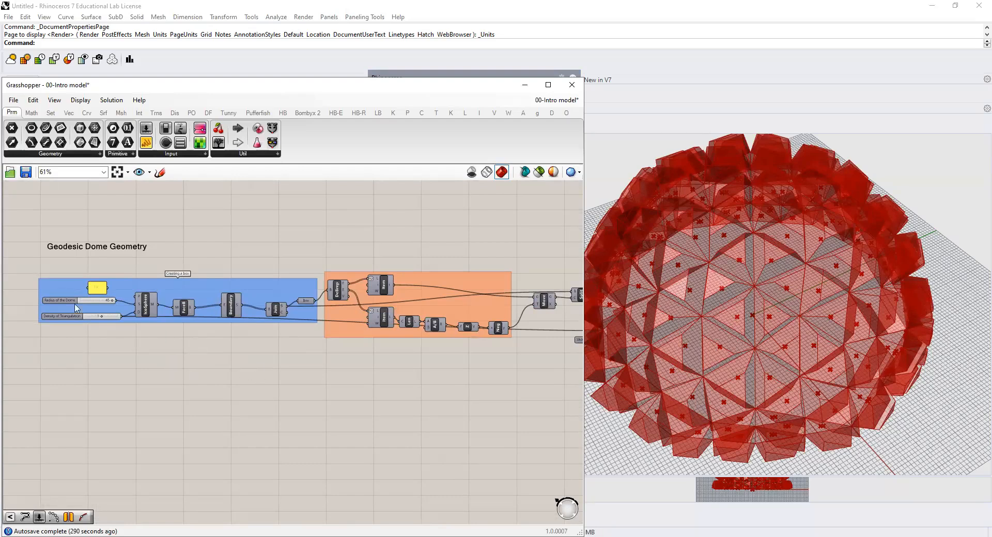
scroll(59, 312, up, 4)
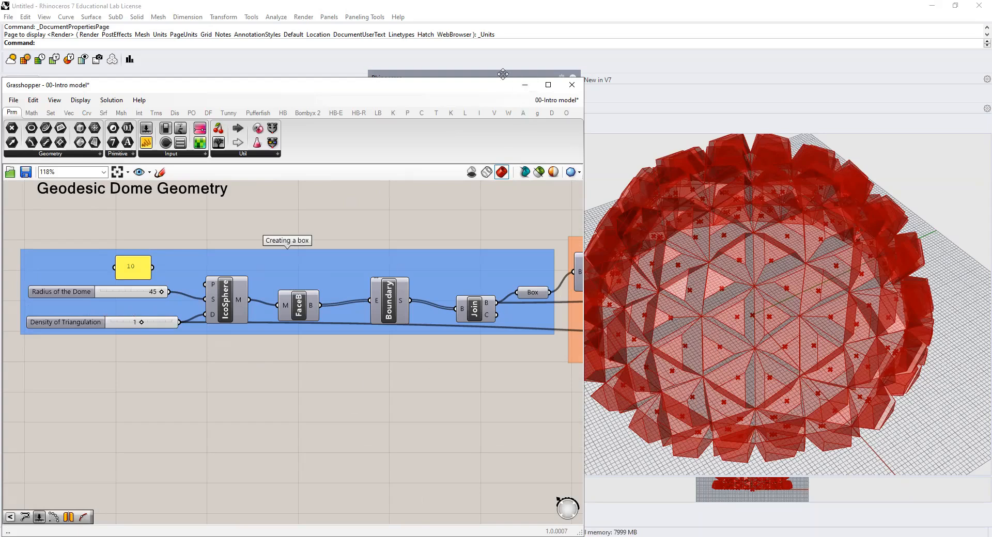
click(573, 76)
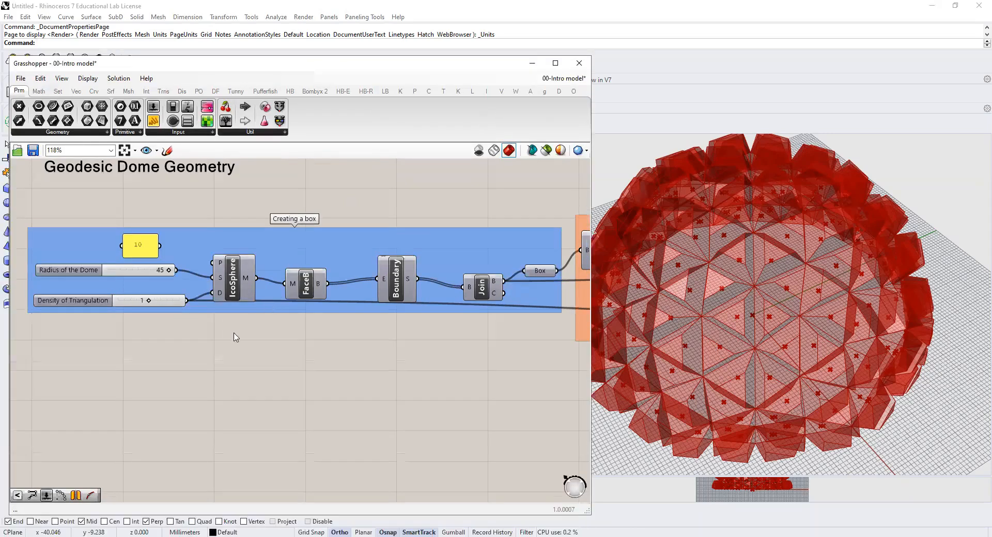
- Look over the whole dome definition, from the Geodesic Dome Geometry group through the components connected after it
scroll(233, 335, down, 6)
scroll(413, 359, down, 3)
right_drag(413, 358, 254, 275)
scroll(204, 247, up, 3)
right_drag(228, 346, 281, 375)
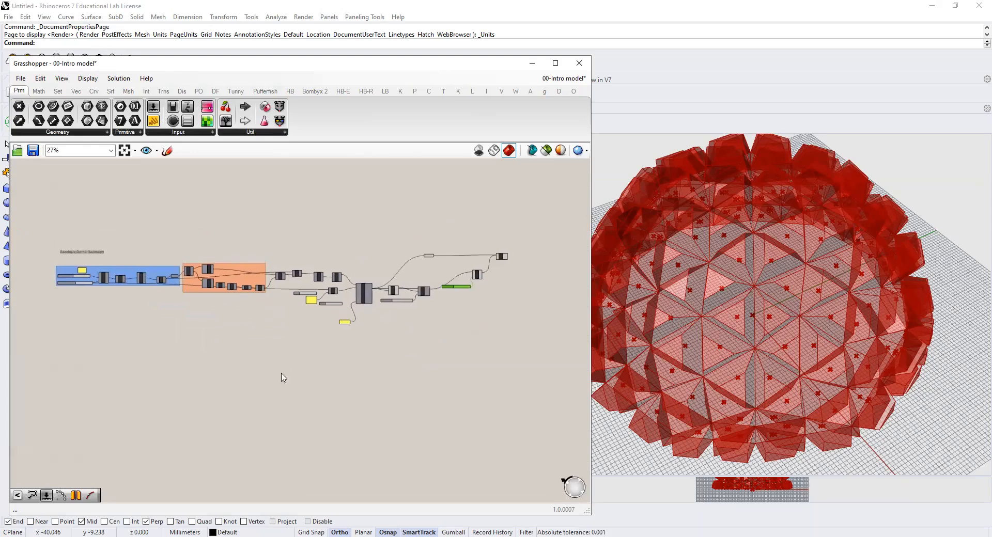
scroll(257, 320, up, 2)
right_drag(97, 358, 158, 329)
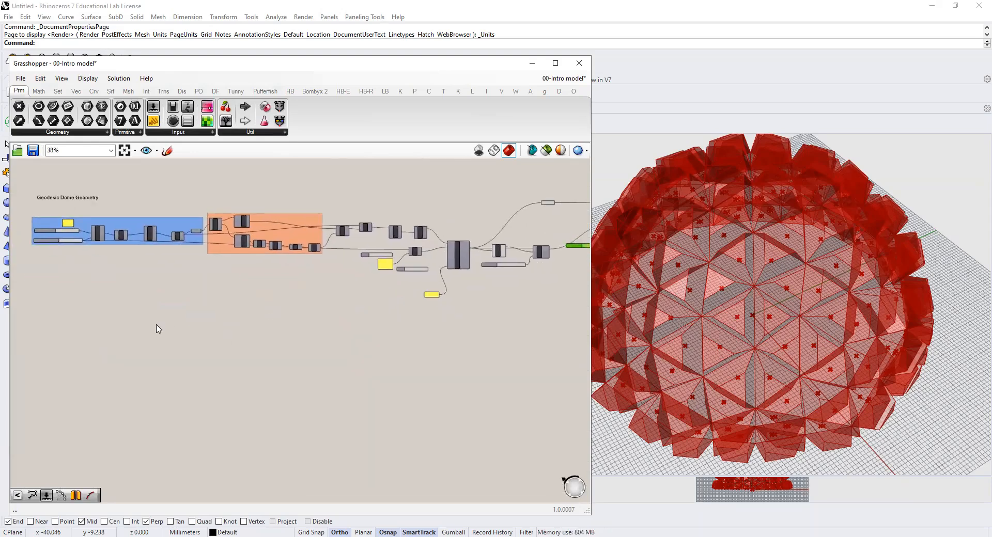